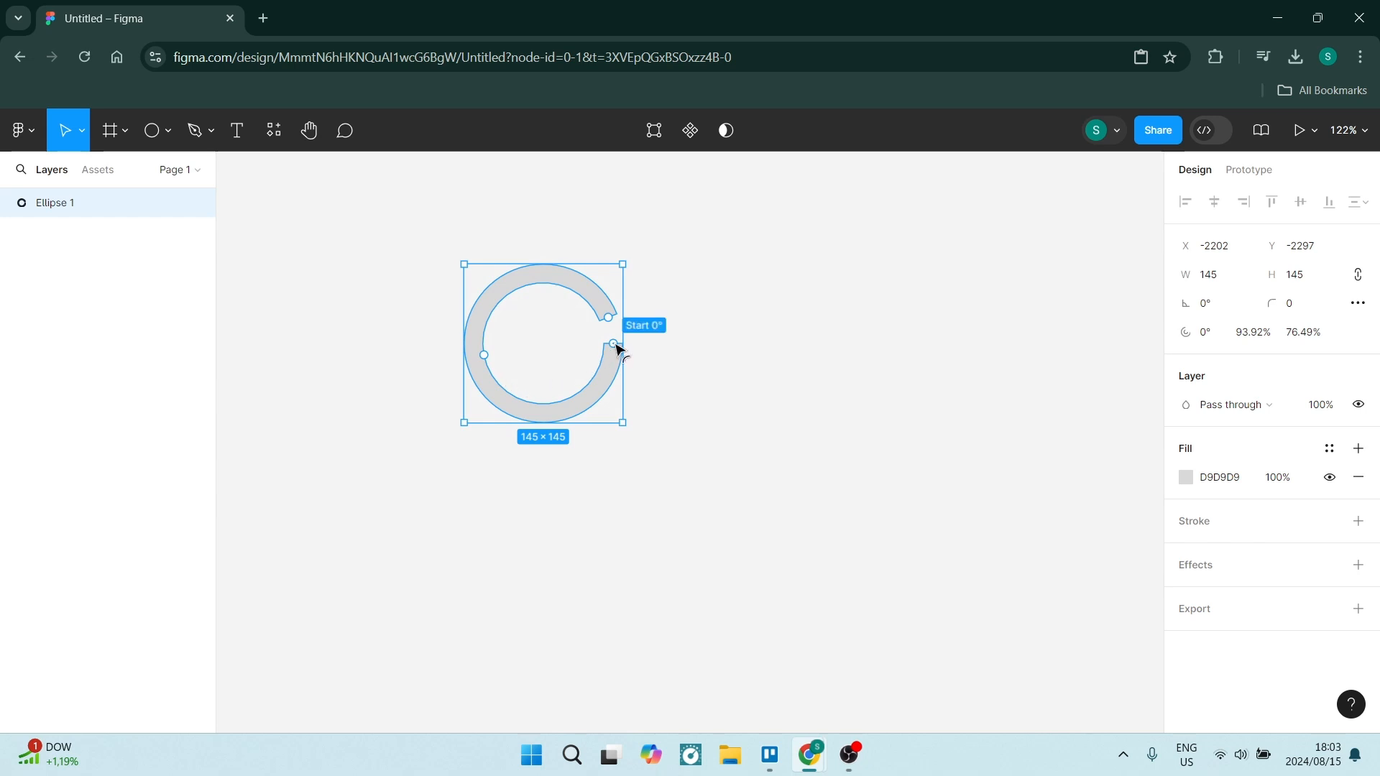
- Set the ring's arc start to about 12.81° and extend its sweep to 100% to close the gap
{"action": "mouse_move", "coordinate": [616, 349]}
{"action": "left_mouse_down"}
{"action": "mouse_move", "coordinate": [616, 335]}
{"action": "mouse_move", "coordinate": [614, 361]}
{"action": "left_mouse_up"}
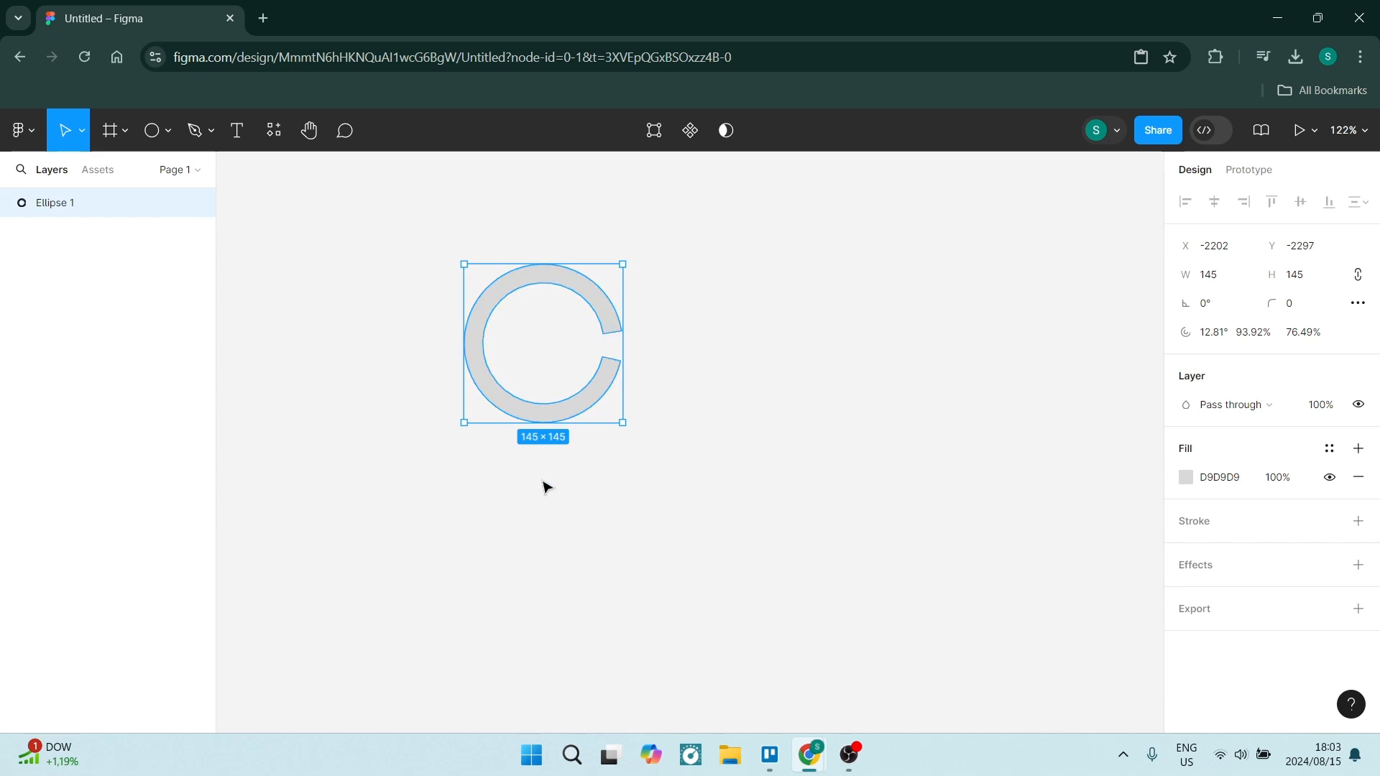
{"action": "left_click", "coordinate": [527, 559]}
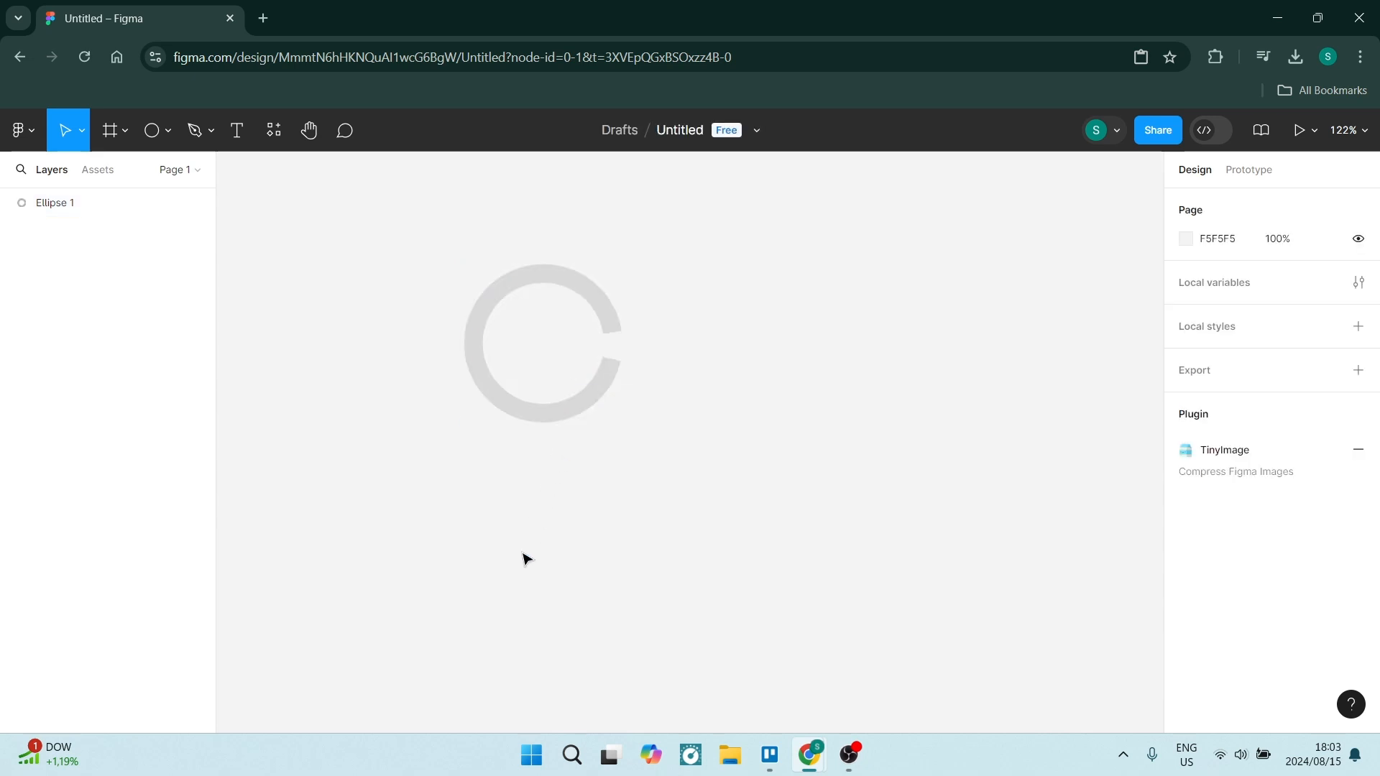
{"action": "left_click", "coordinate": [505, 401]}
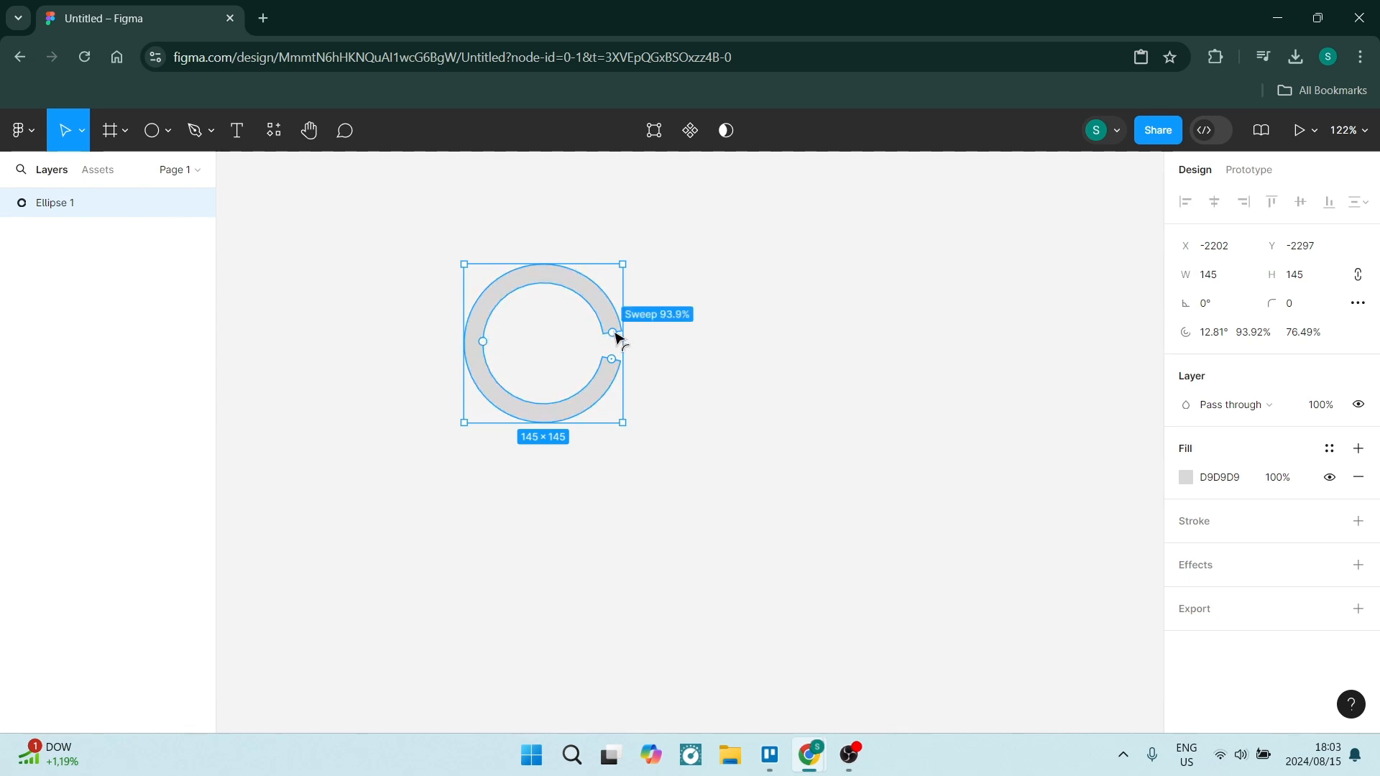
{"action": "left_click_drag", "start_coordinate": [617, 335], "coordinate": [609, 363]}
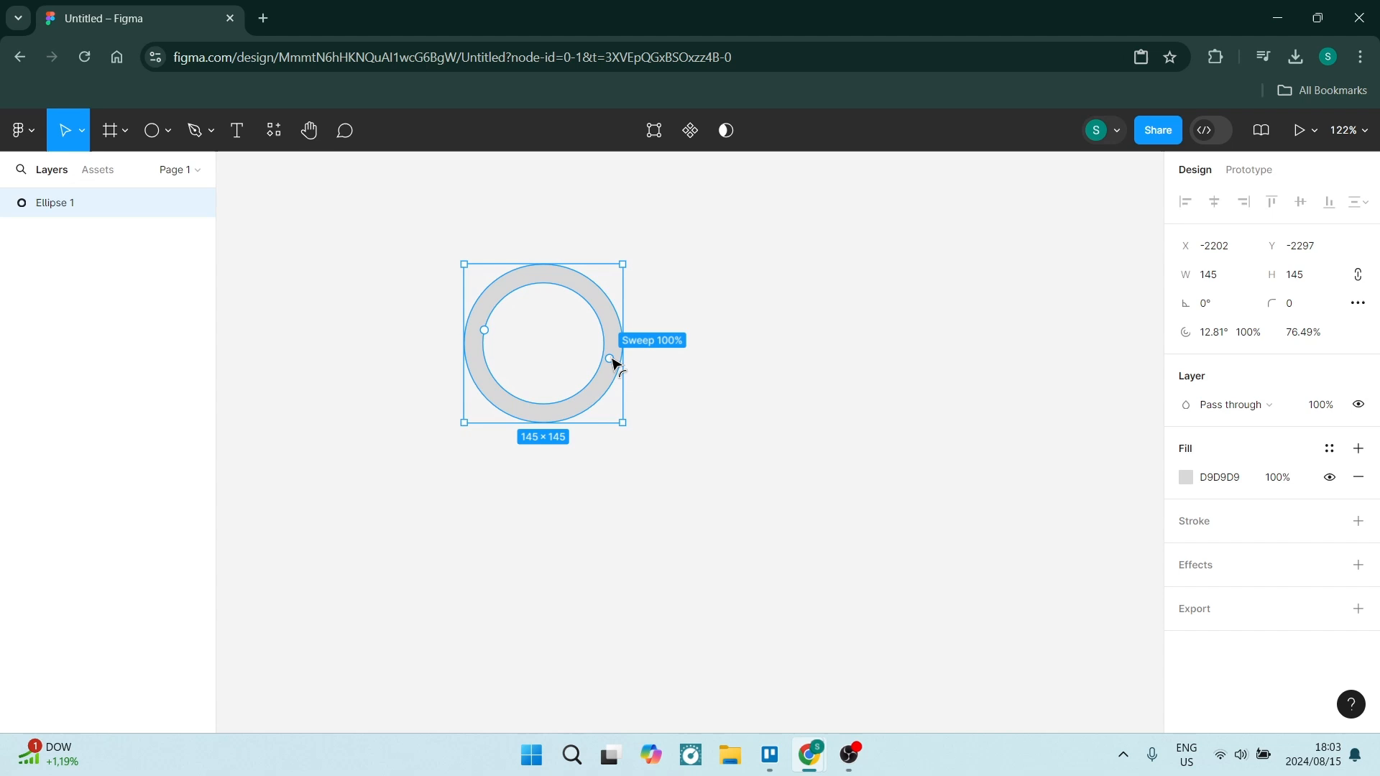
{"action": "left_click", "coordinate": [564, 497]}
- Change the ring's fill from a solid color to an angular gradient
{"action": "left_click", "coordinate": [565, 417]}
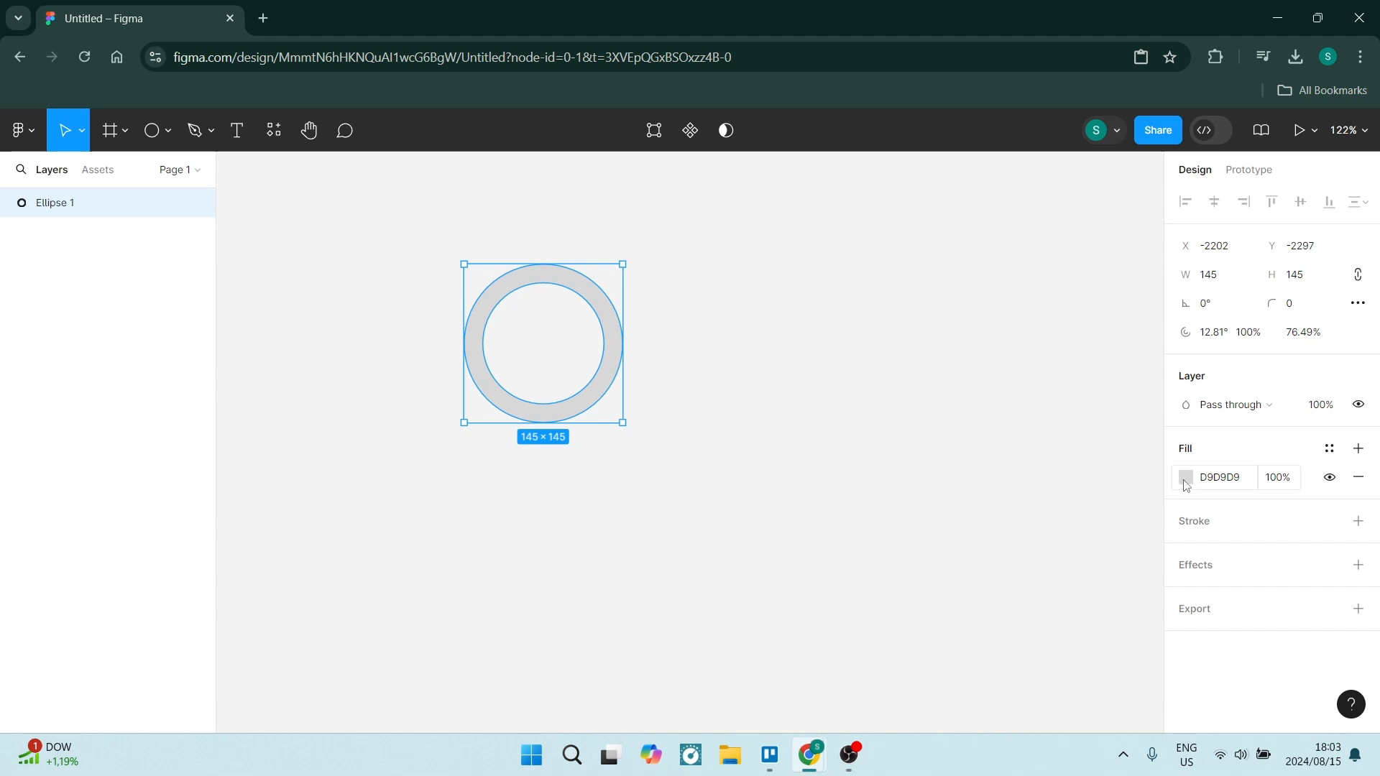
{"action": "left_click", "coordinate": [1186, 484]}
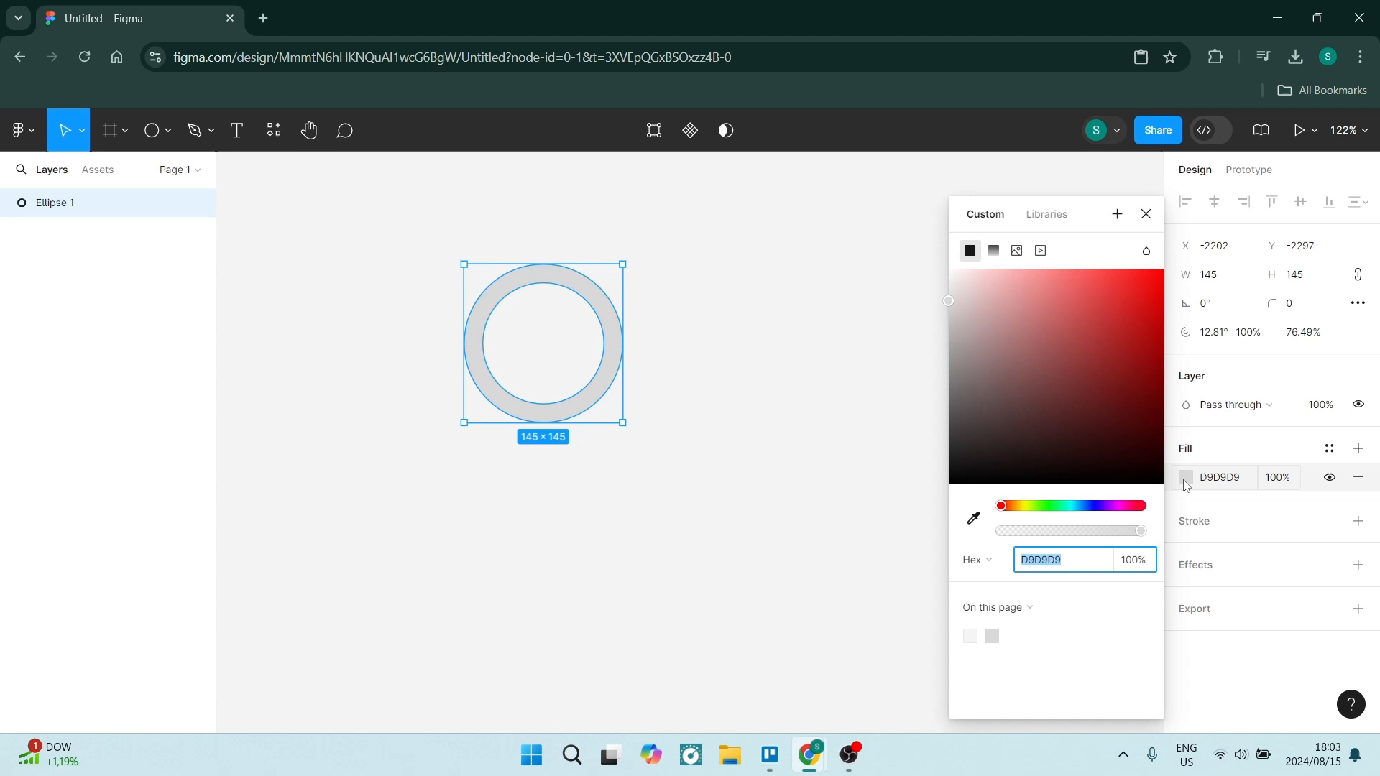
{"action": "left_click", "coordinate": [995, 256]}
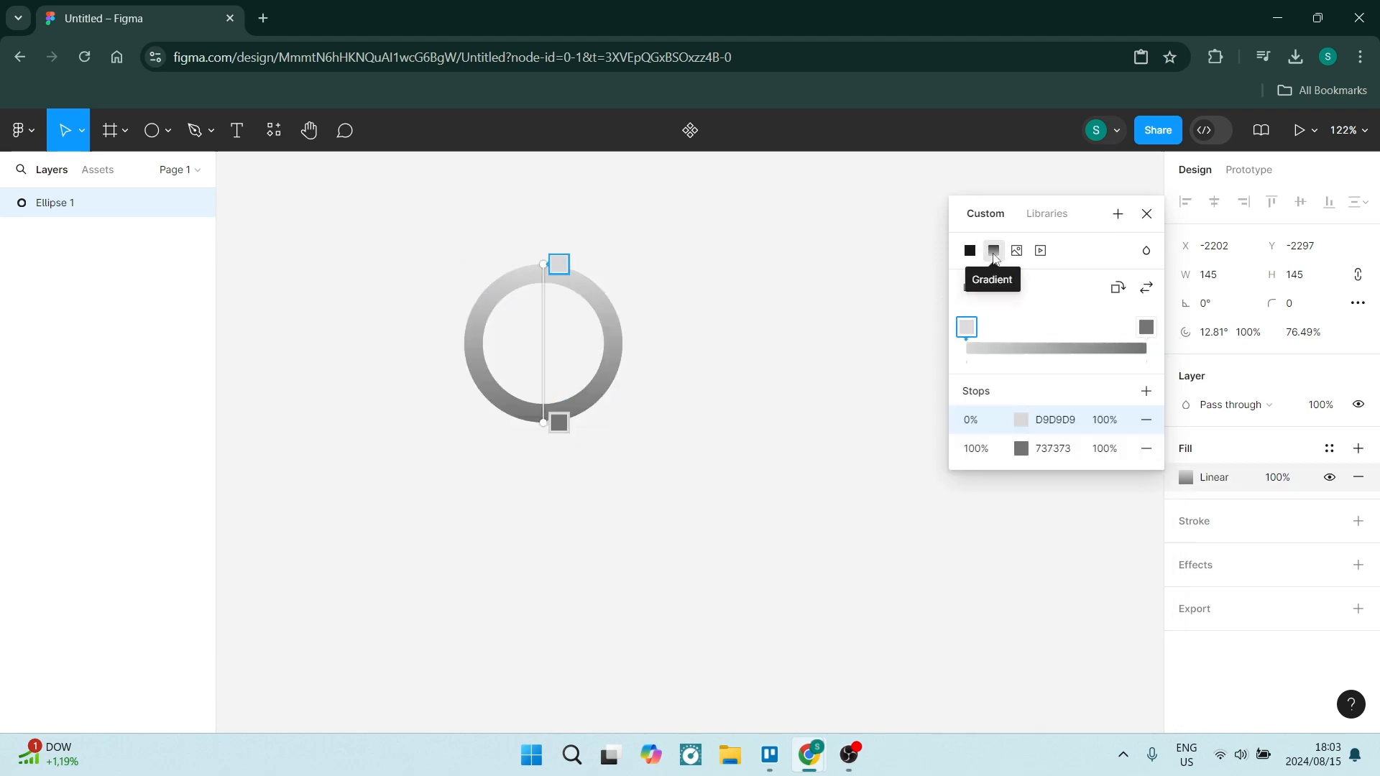
{"action": "left_click", "coordinate": [994, 289]}
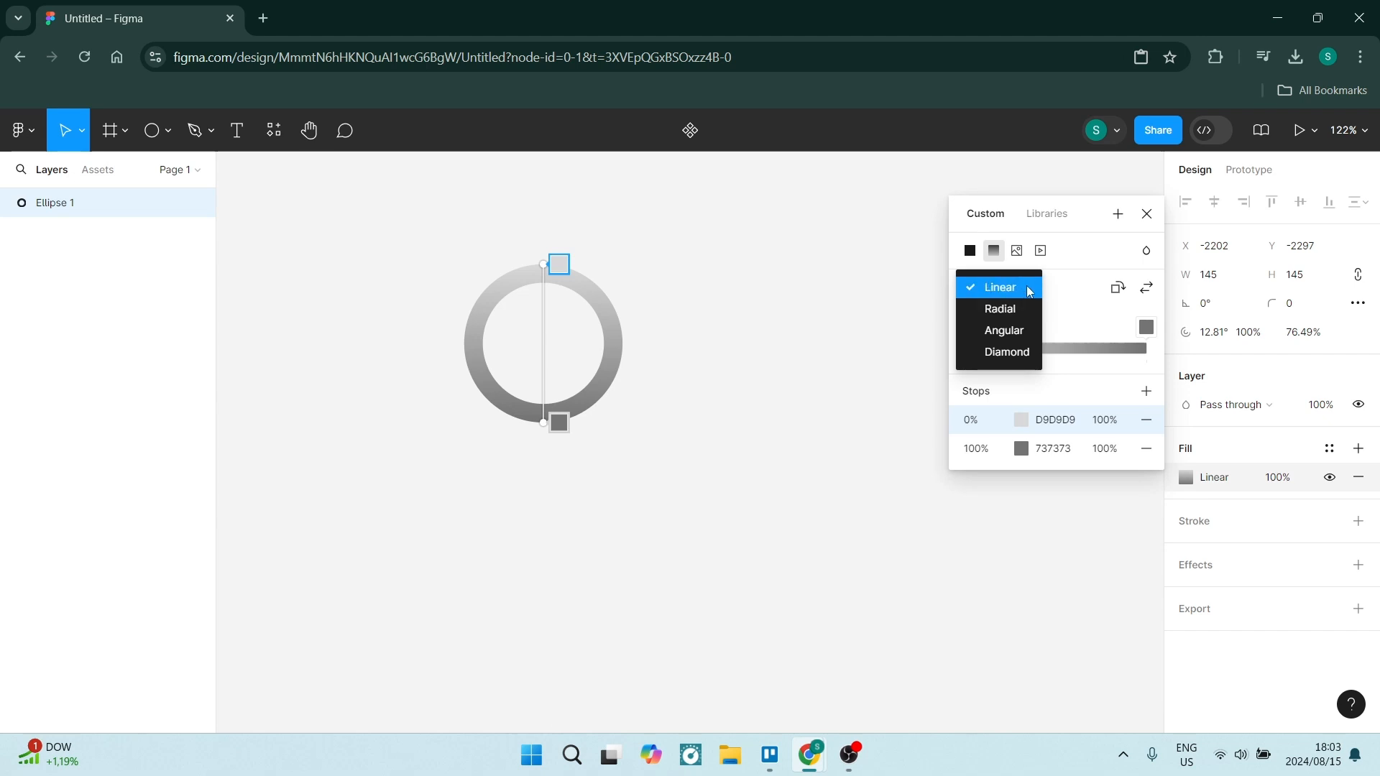
{"action": "left_click", "coordinate": [1013, 332]}
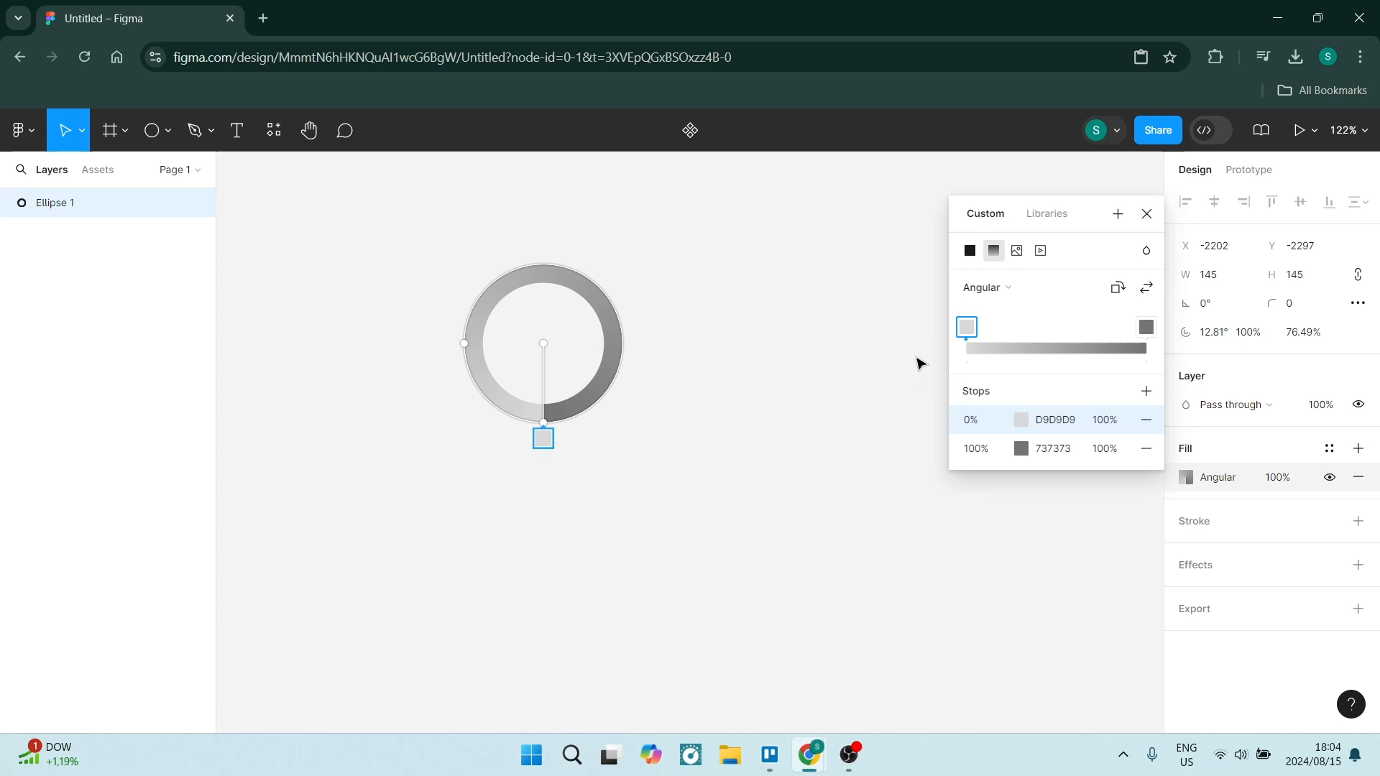
- Color the gradient's 100% stop red FF0000 and its 0% stop muted red C38383
{"action": "left_click", "coordinate": [1021, 420]}
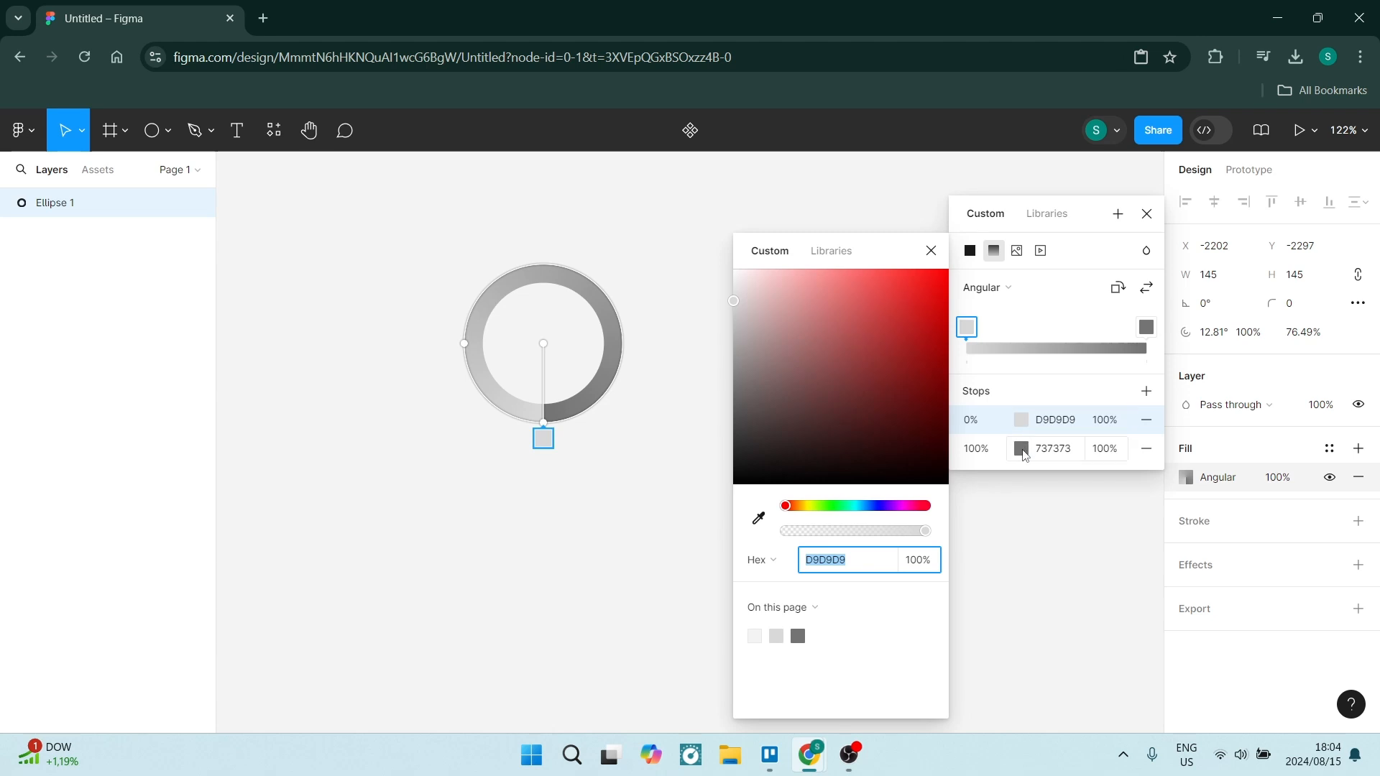
{"action": "left_click", "coordinate": [1023, 449]}
{"action": "left_click_drag", "start_coordinate": [849, 400], "coordinate": [979, 255]}
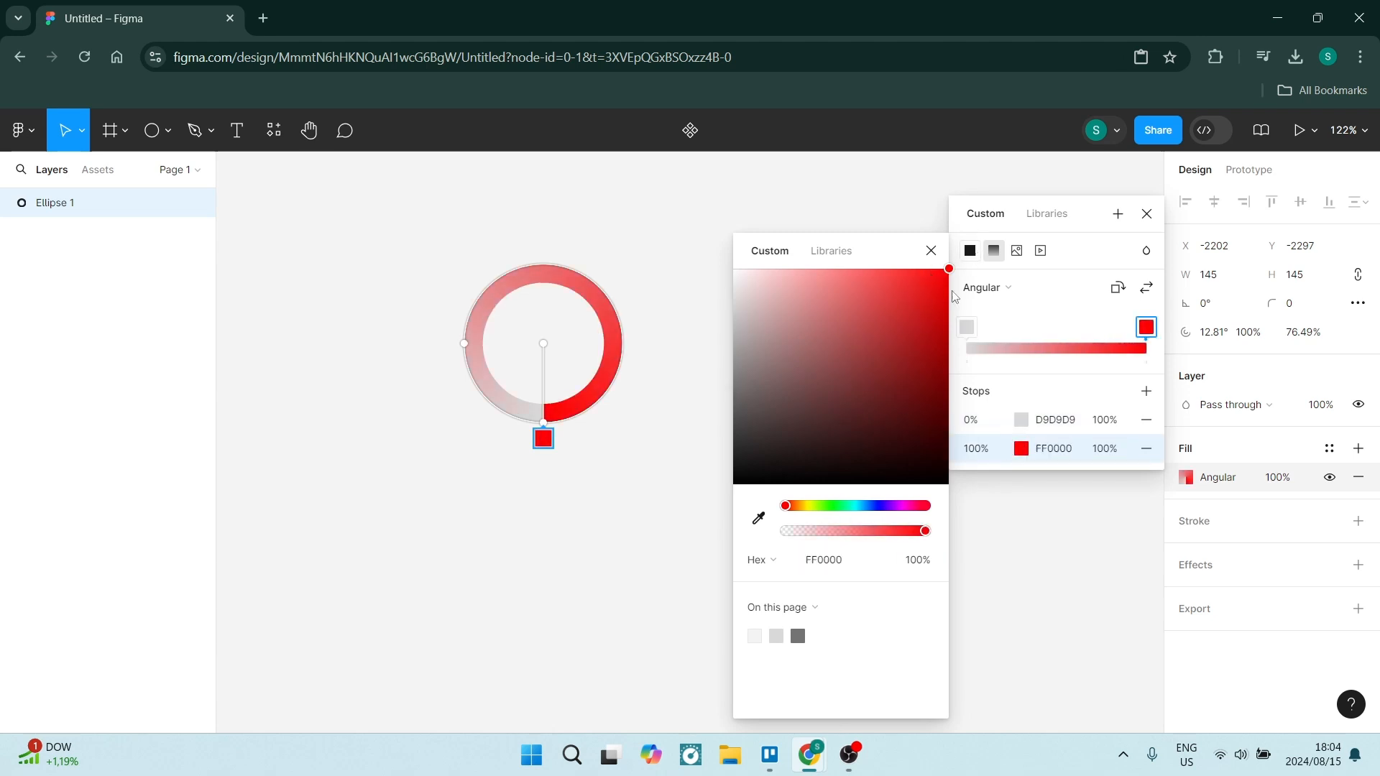
{"action": "left_click", "coordinate": [995, 426]}
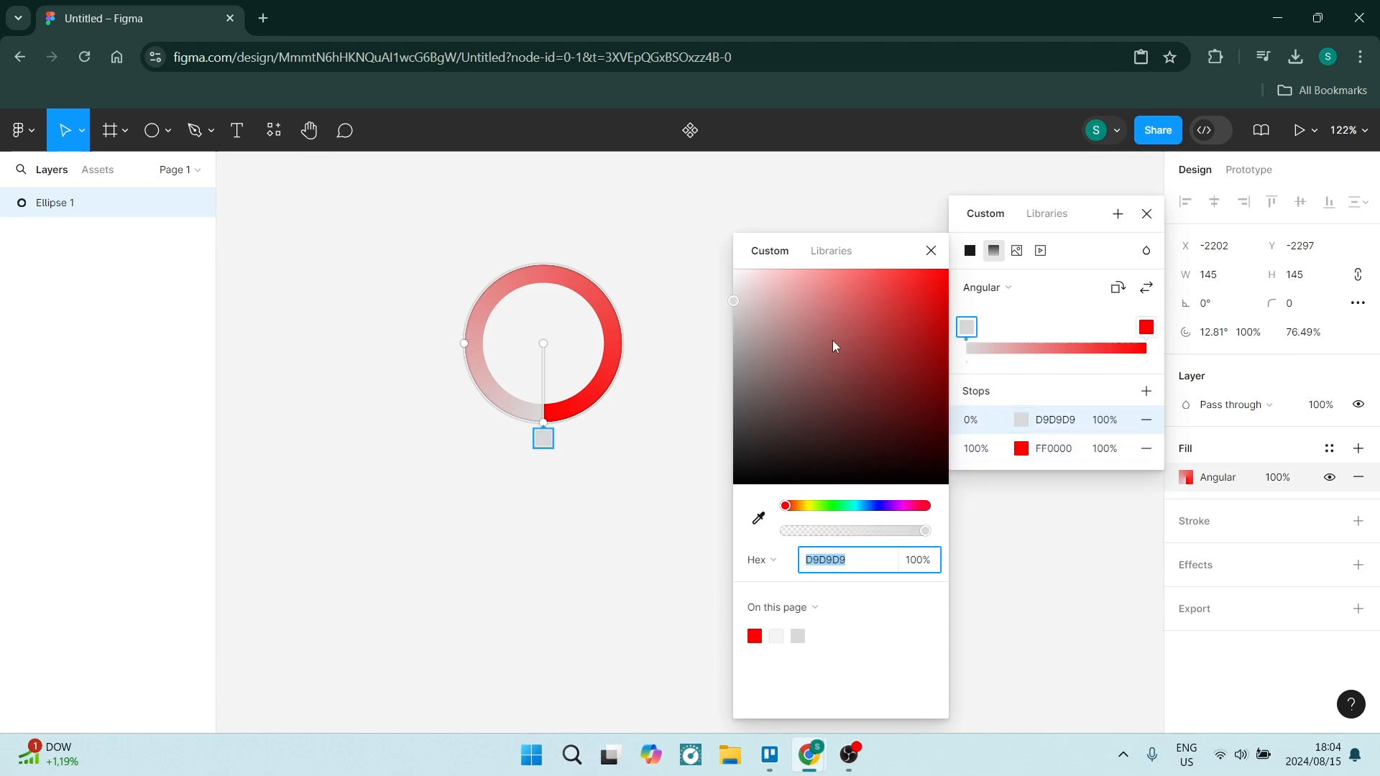
{"action": "left_click_drag", "start_coordinate": [734, 304], "coordinate": [804, 326]}
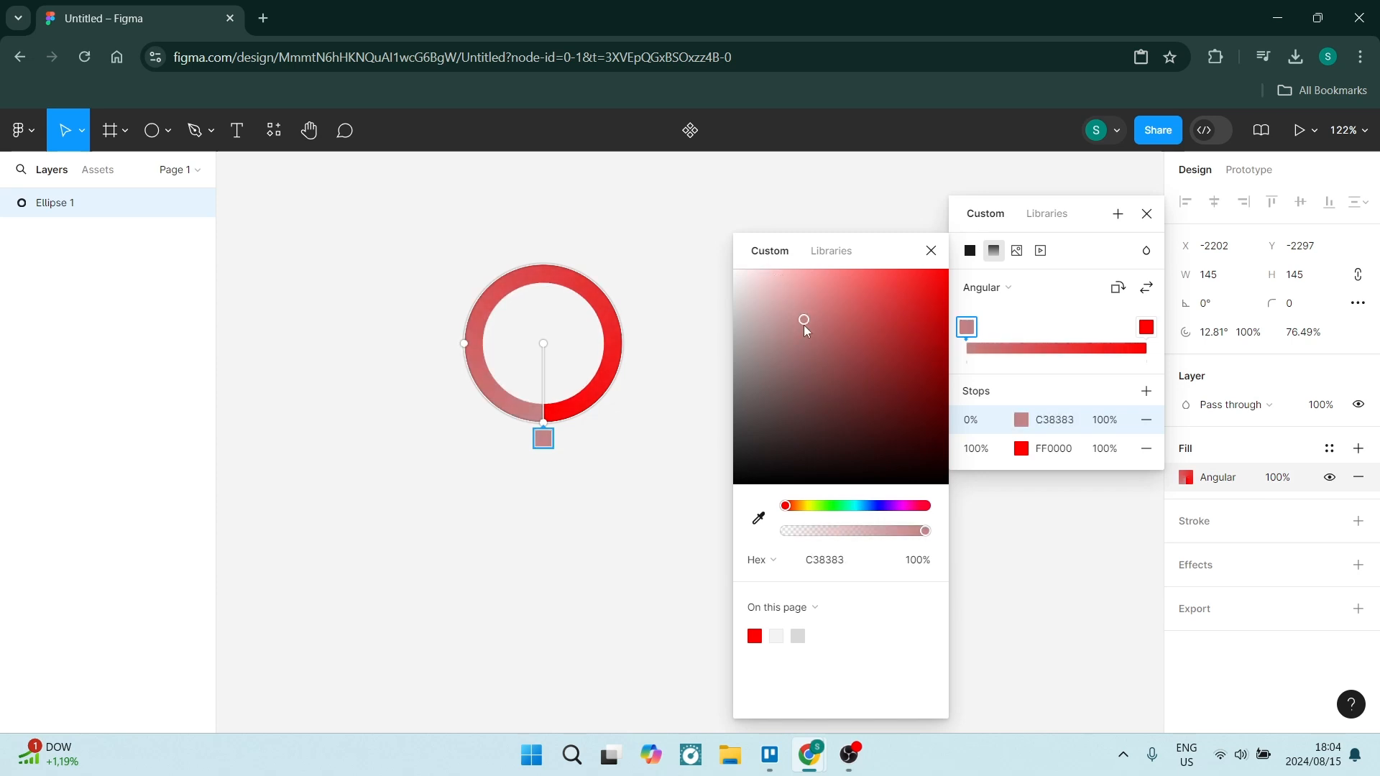
{"action": "left_click", "coordinate": [1098, 593]}
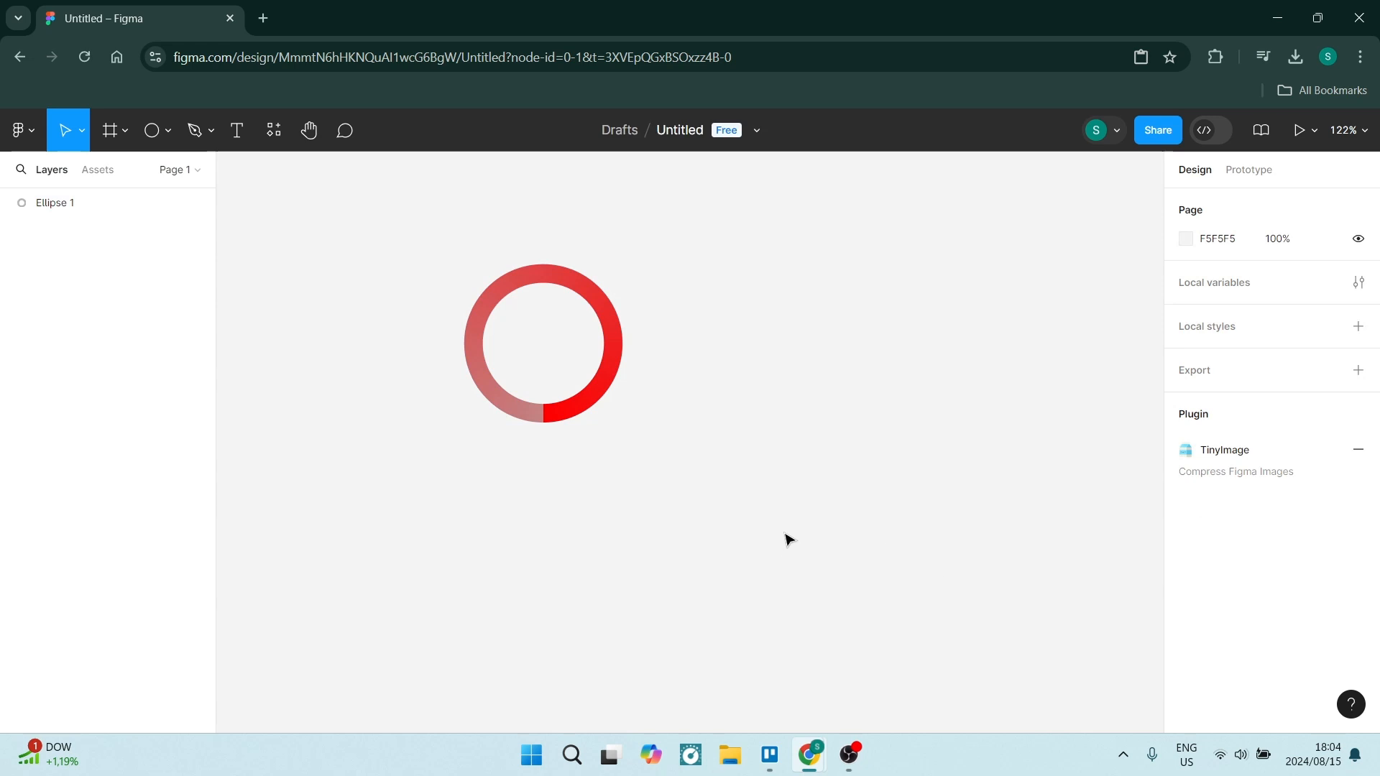
- Convert the gradient ring into a component and add three more variants to it
{"action": "left_click", "coordinate": [514, 412]}
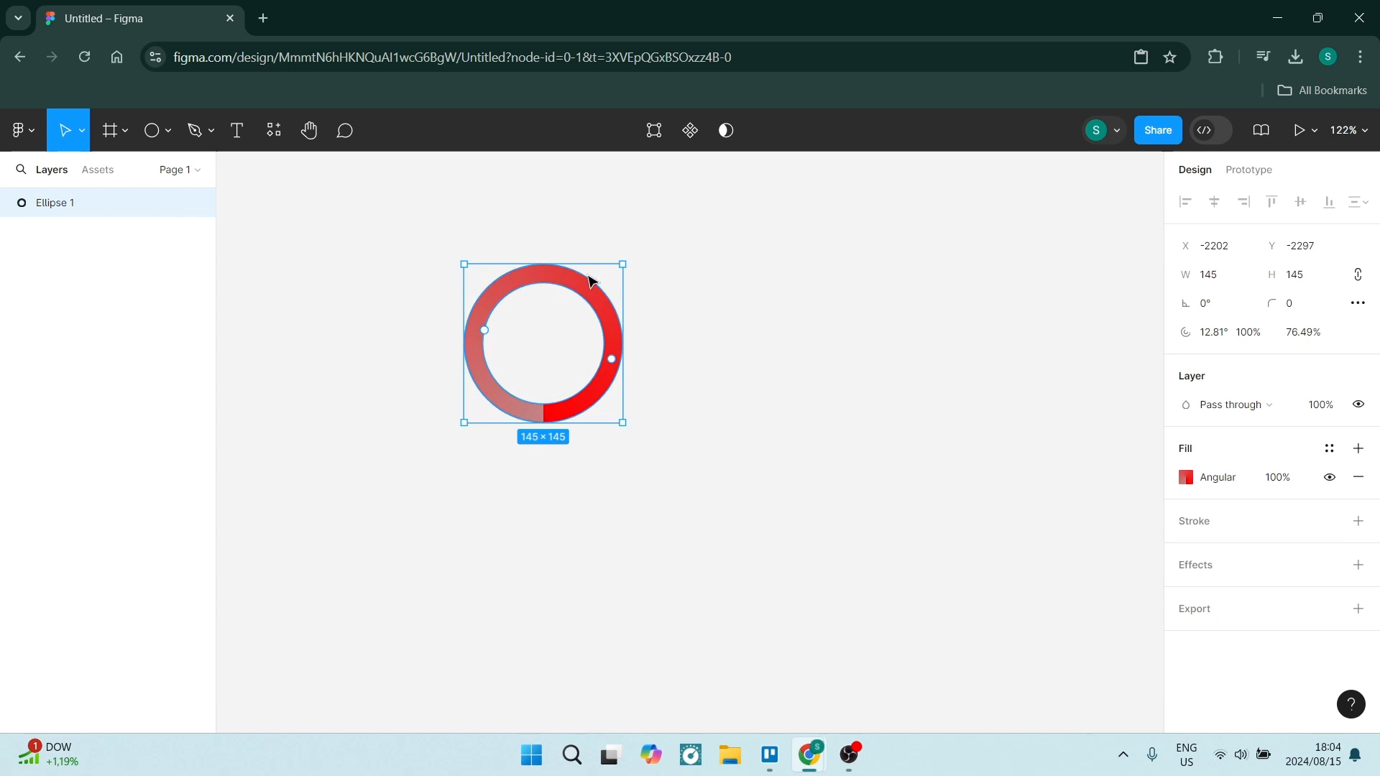
{"action": "left_click", "coordinate": [690, 135]}
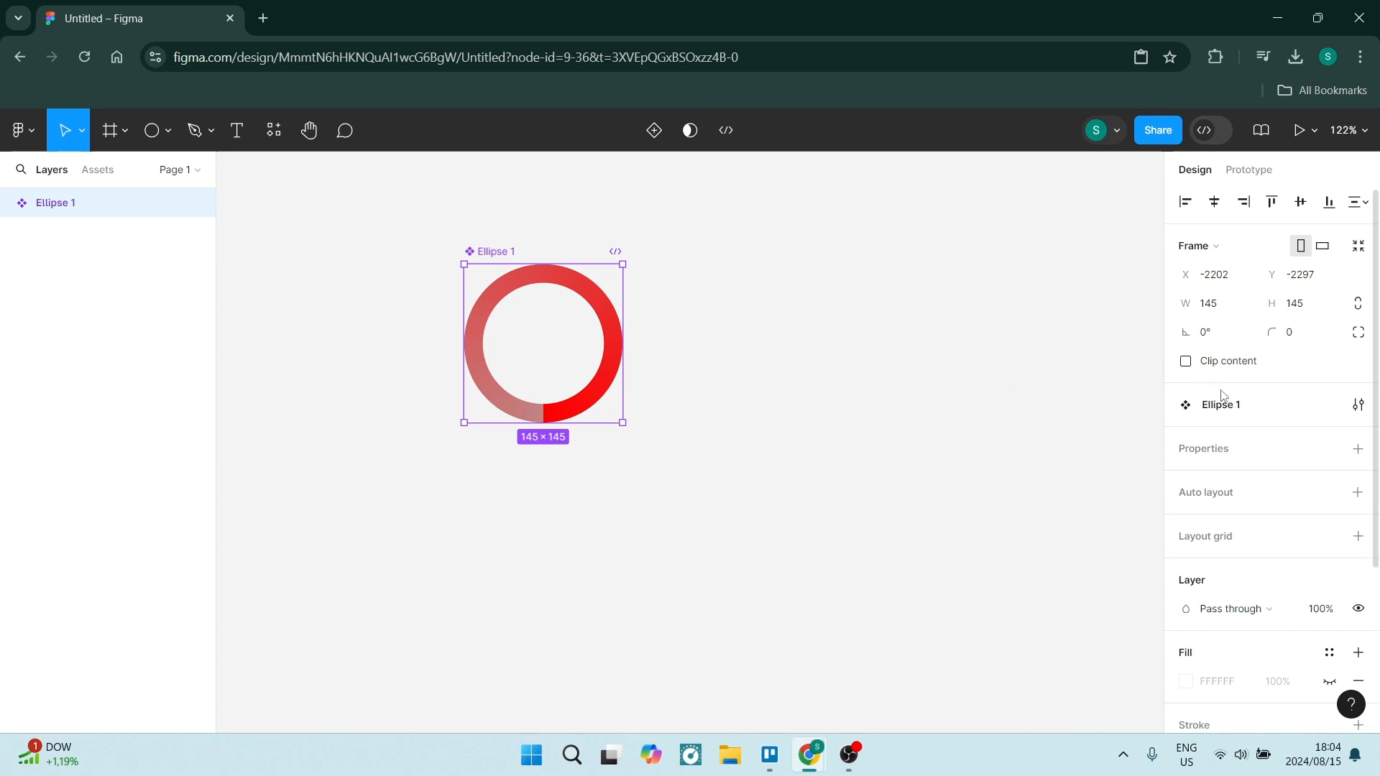
{"action": "left_click", "coordinate": [654, 134]}
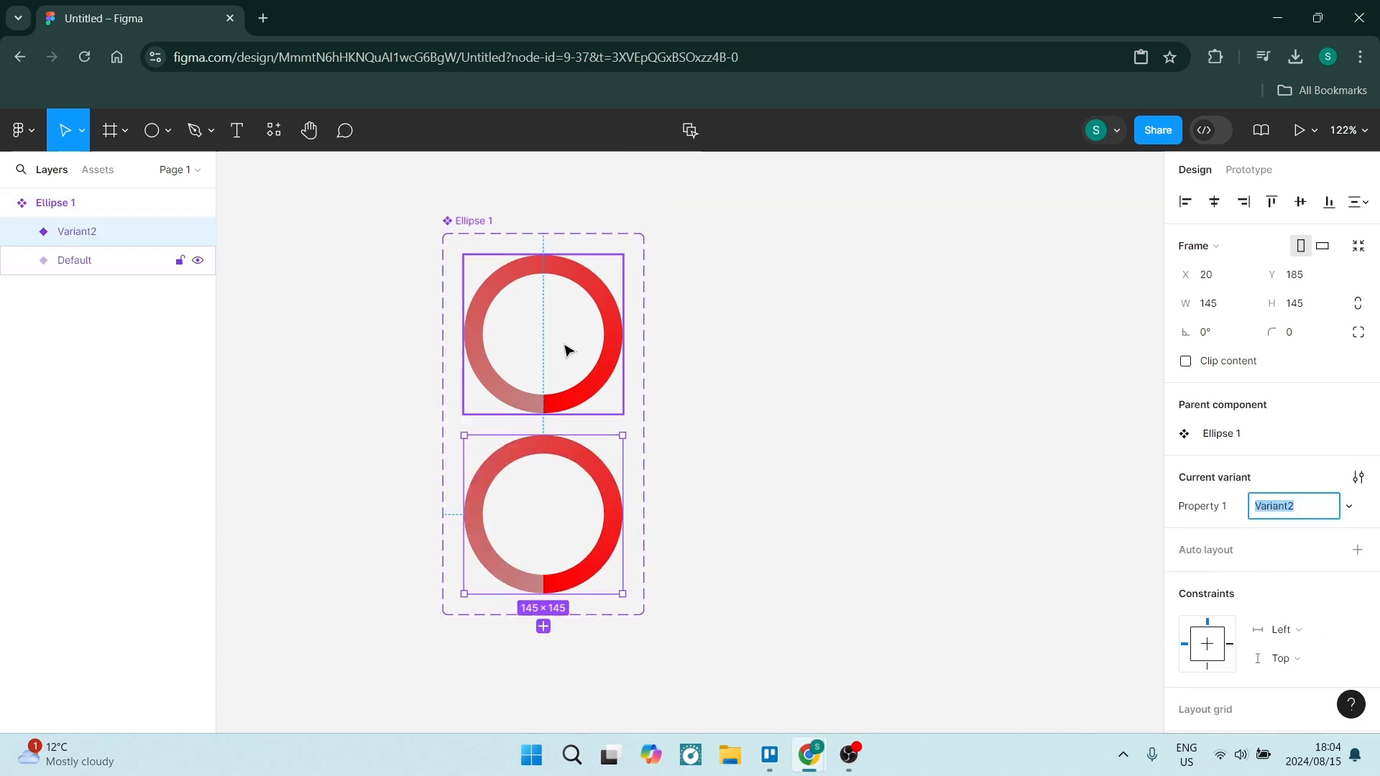
{"action": "scroll", "coordinate": [567, 353], "scroll_direction": "down", "scroll_amount": 3}
{"action": "scroll", "coordinate": [568, 353], "scroll_direction": "down", "scroll_amount": 2}
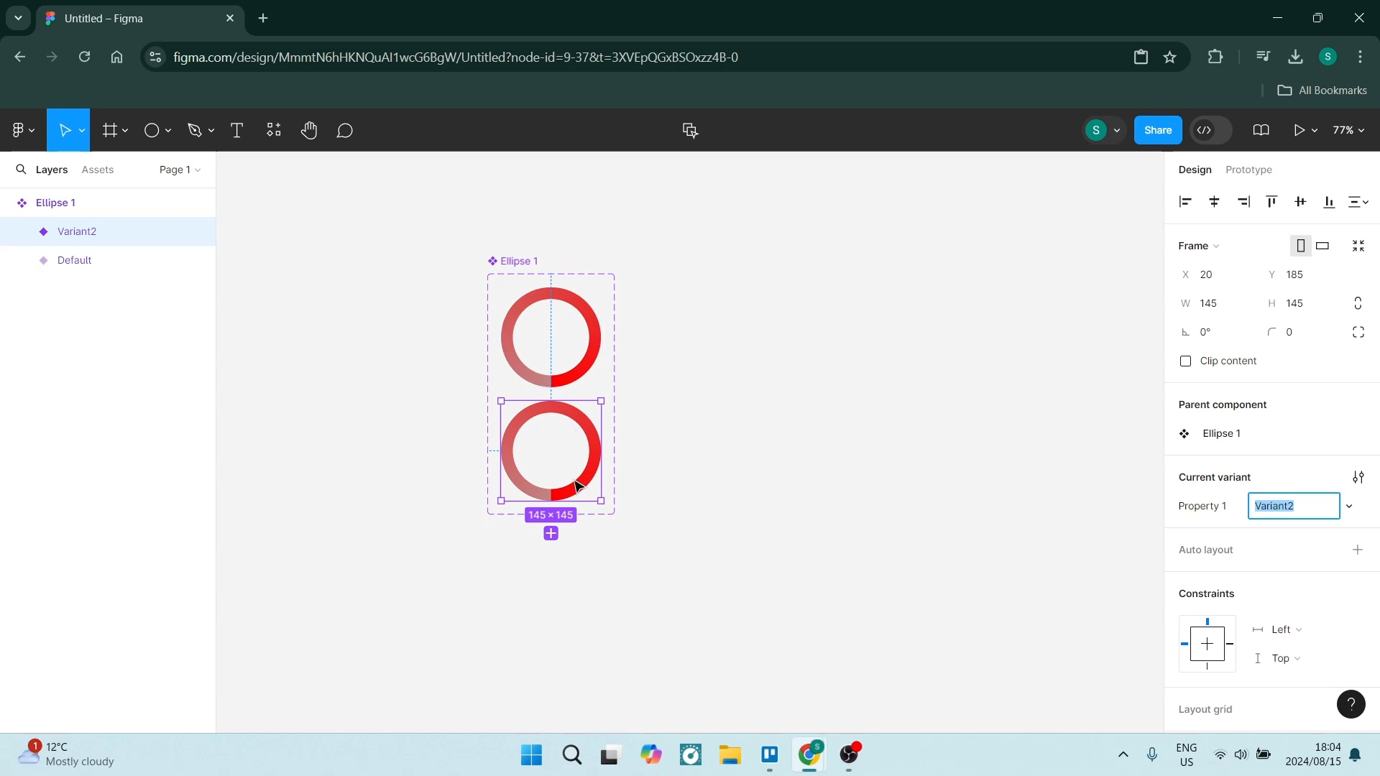
{"action": "left_click", "coordinate": [551, 533]}
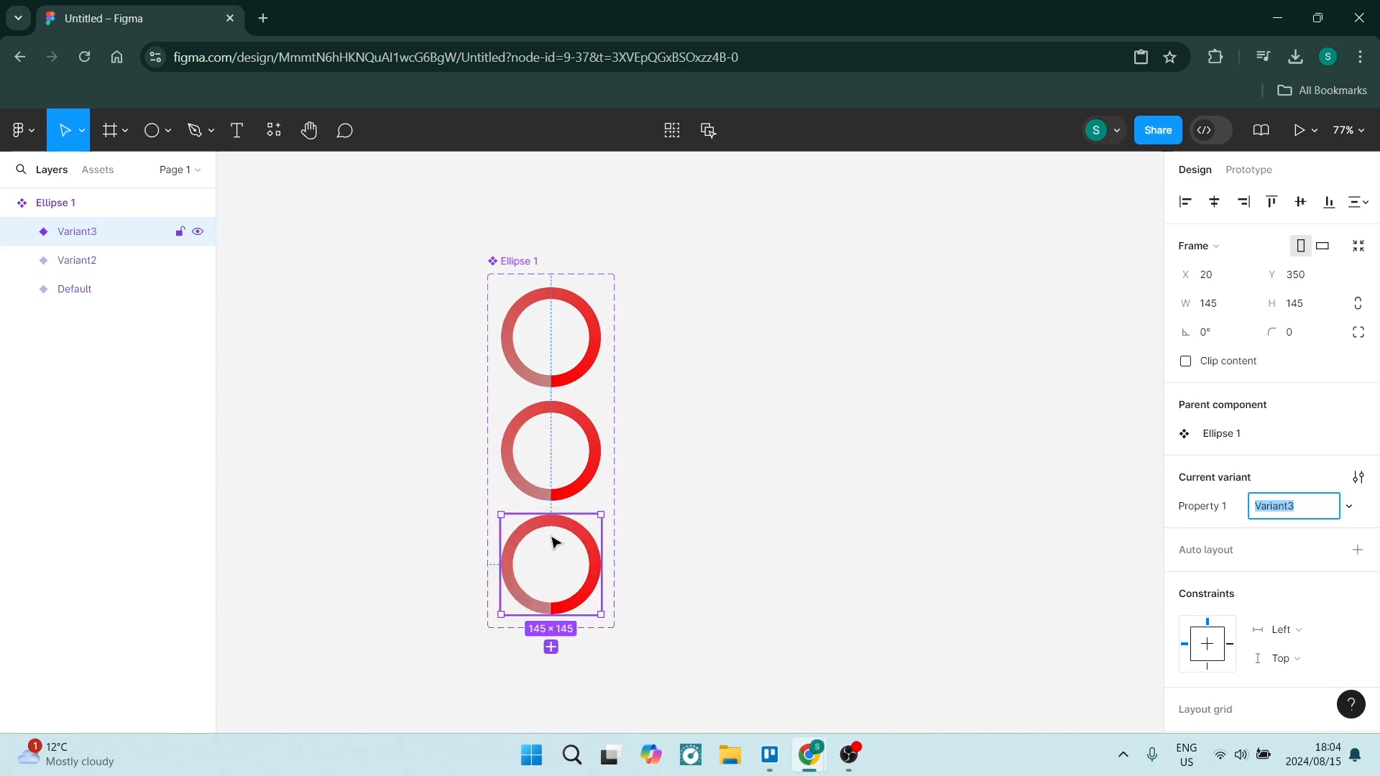
{"action": "left_click", "coordinate": [552, 649]}
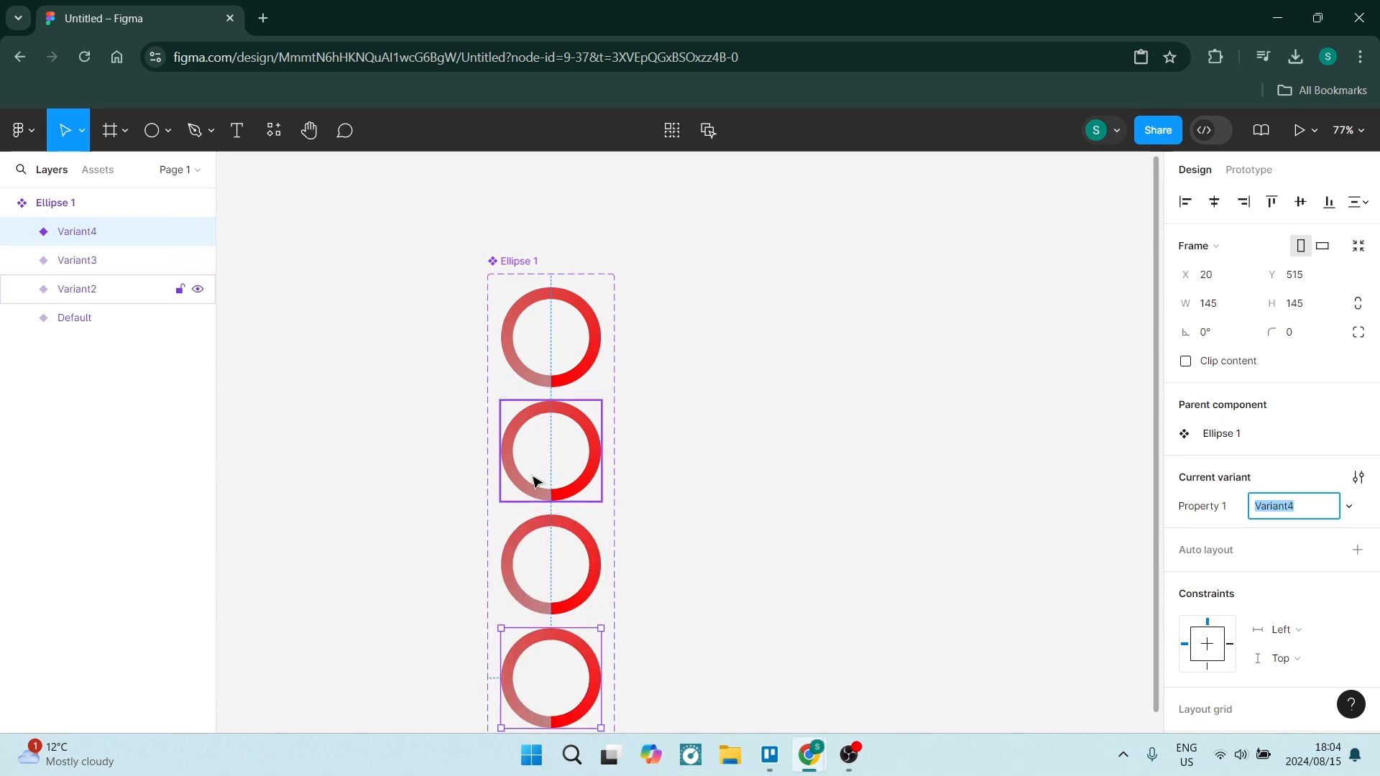
{"action": "scroll", "coordinate": [534, 486], "scroll_direction": "down", "scroll_amount": 1}
{"action": "scroll", "coordinate": [534, 480], "scroll_direction": "down", "scroll_amount": 1}
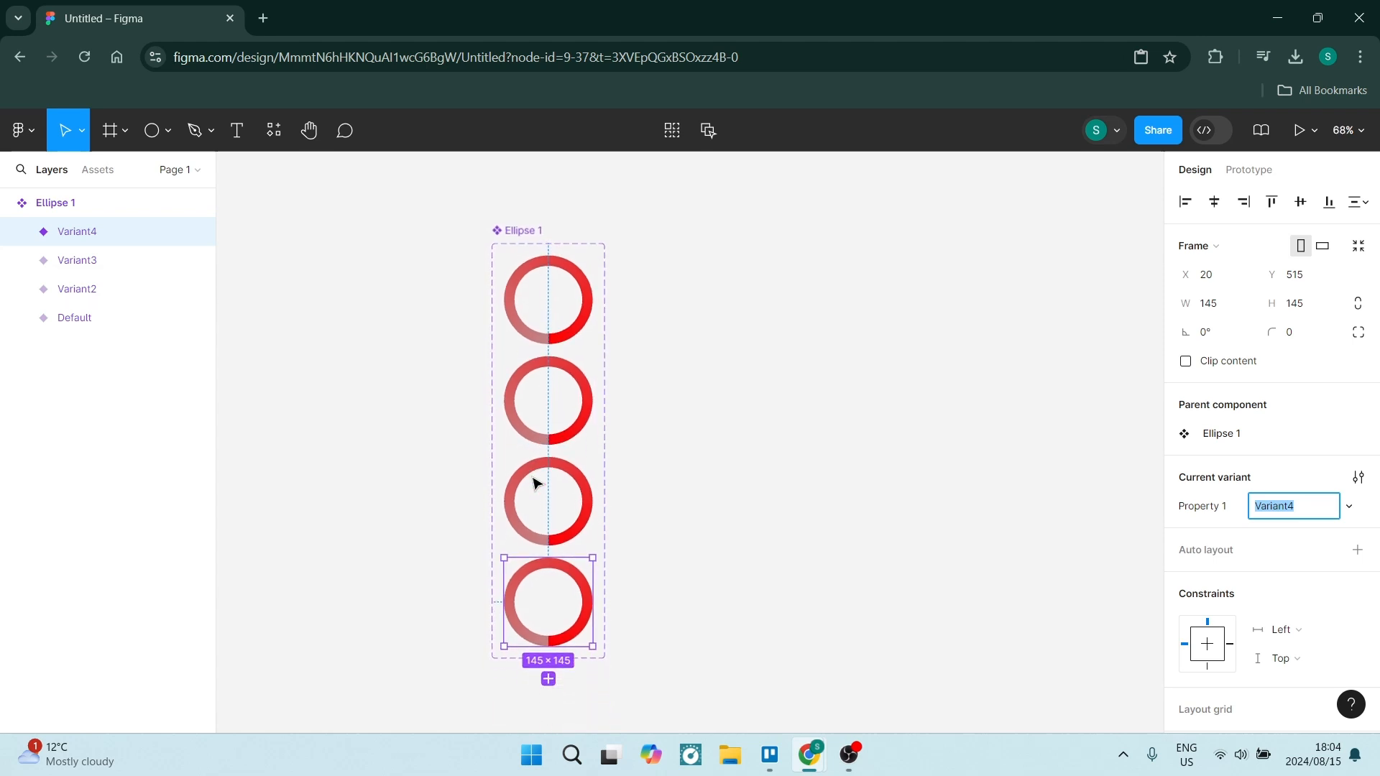
{"action": "left_click", "coordinate": [359, 288]}
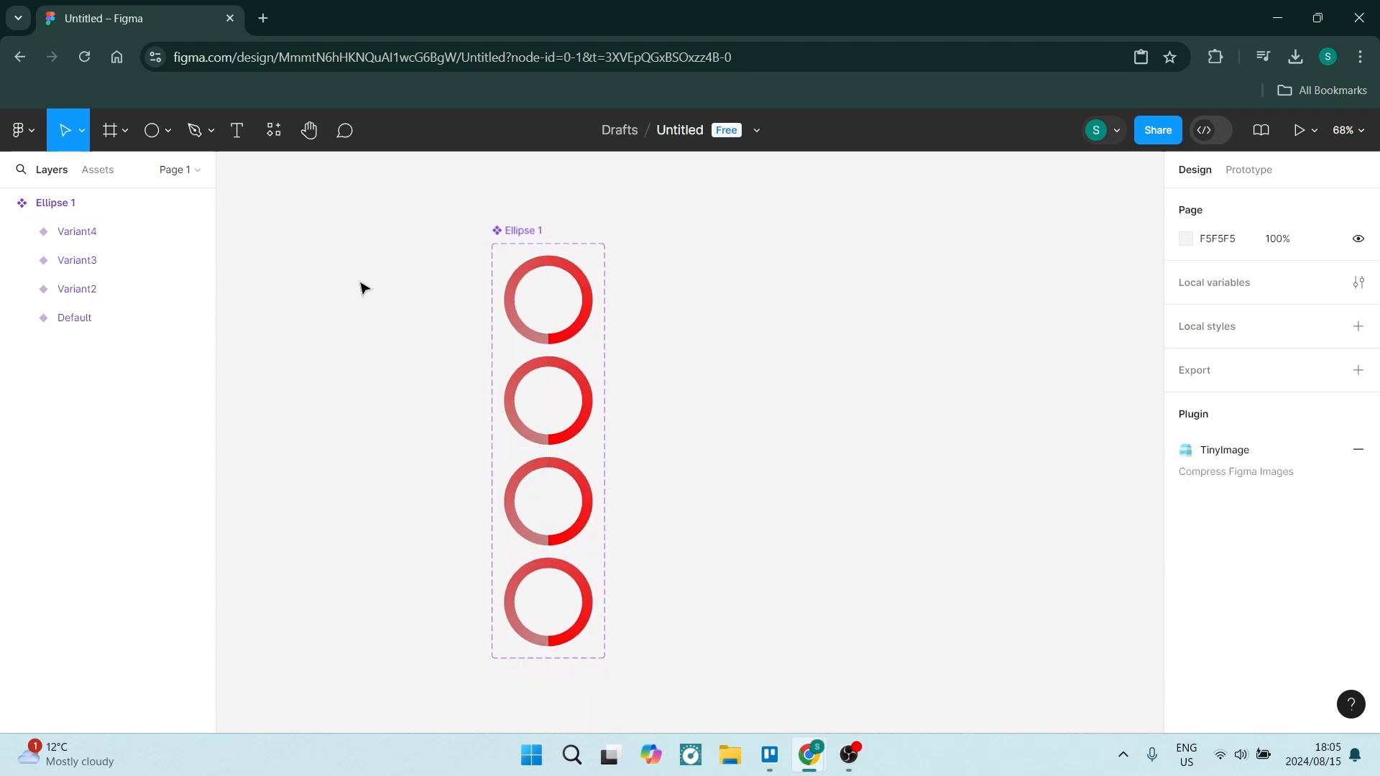
- Set the rotation of the ring inside the second variant to -90°
{"action": "left_click", "coordinate": [531, 273]}
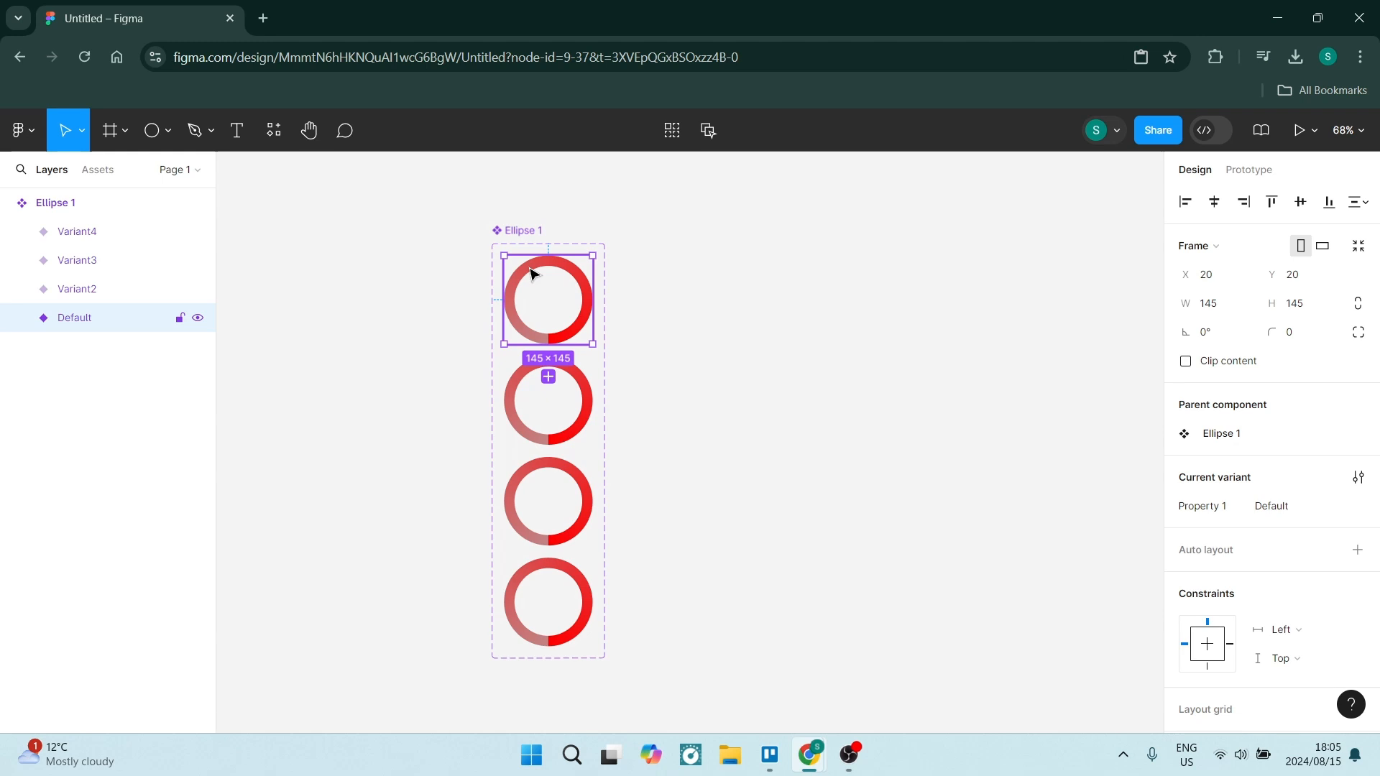
{"action": "left_click", "coordinate": [572, 376]}
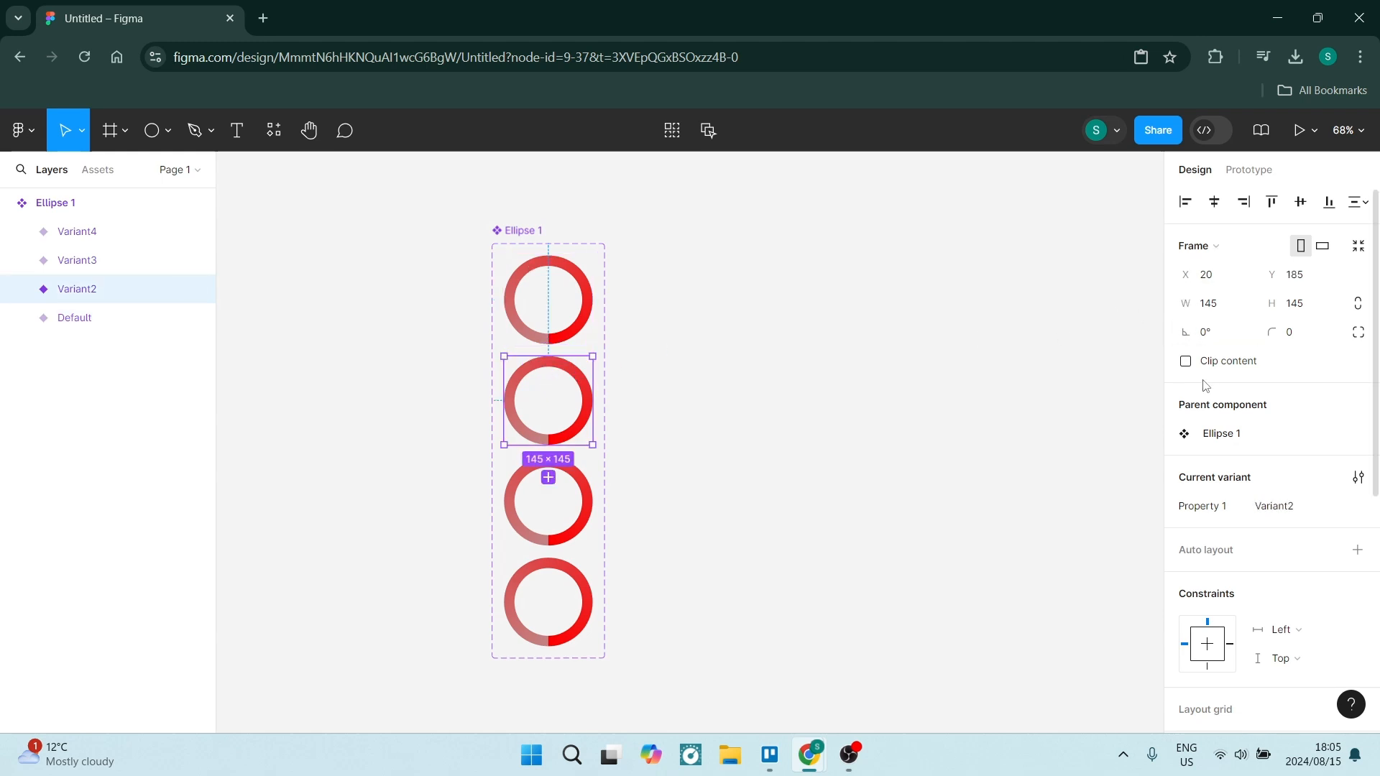
{"action": "double_click", "coordinate": [573, 374]}
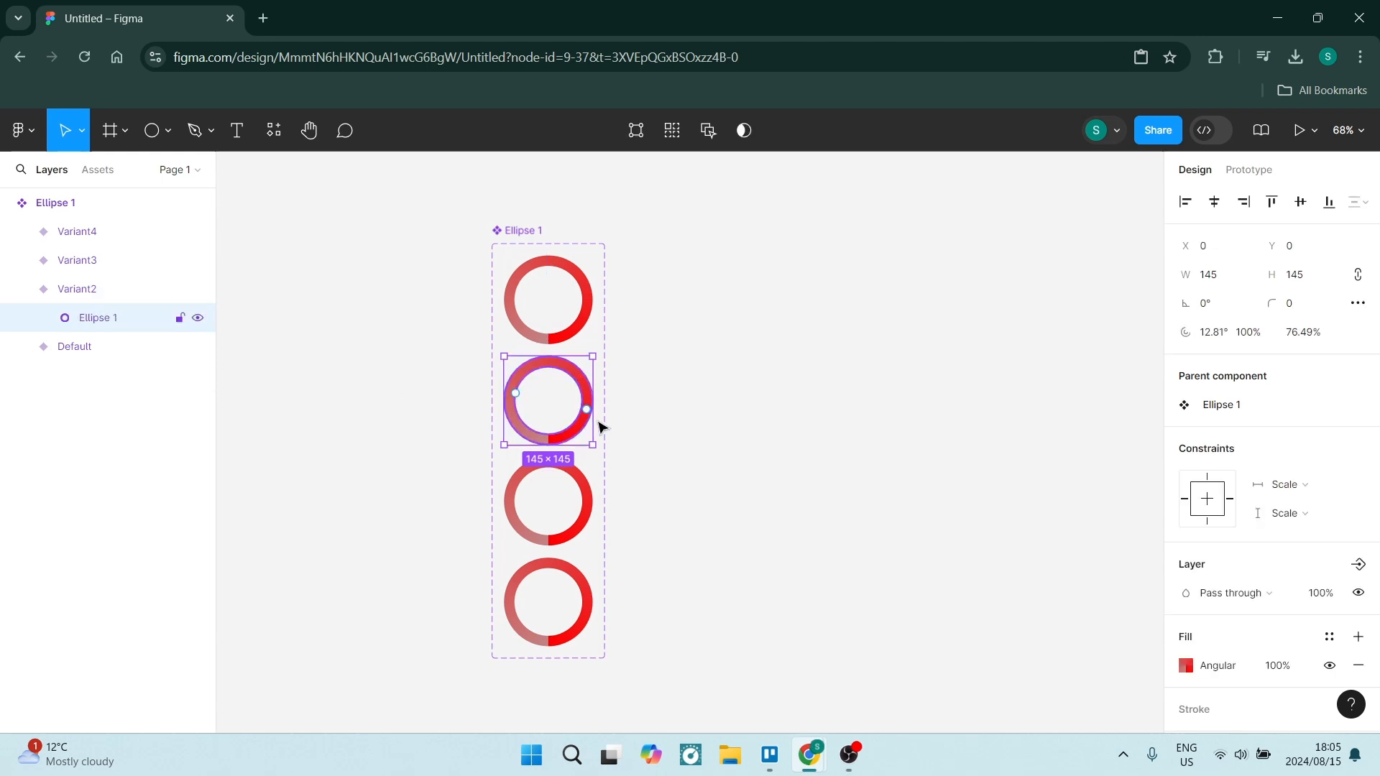
{"action": "left_click", "coordinate": [1206, 310]}
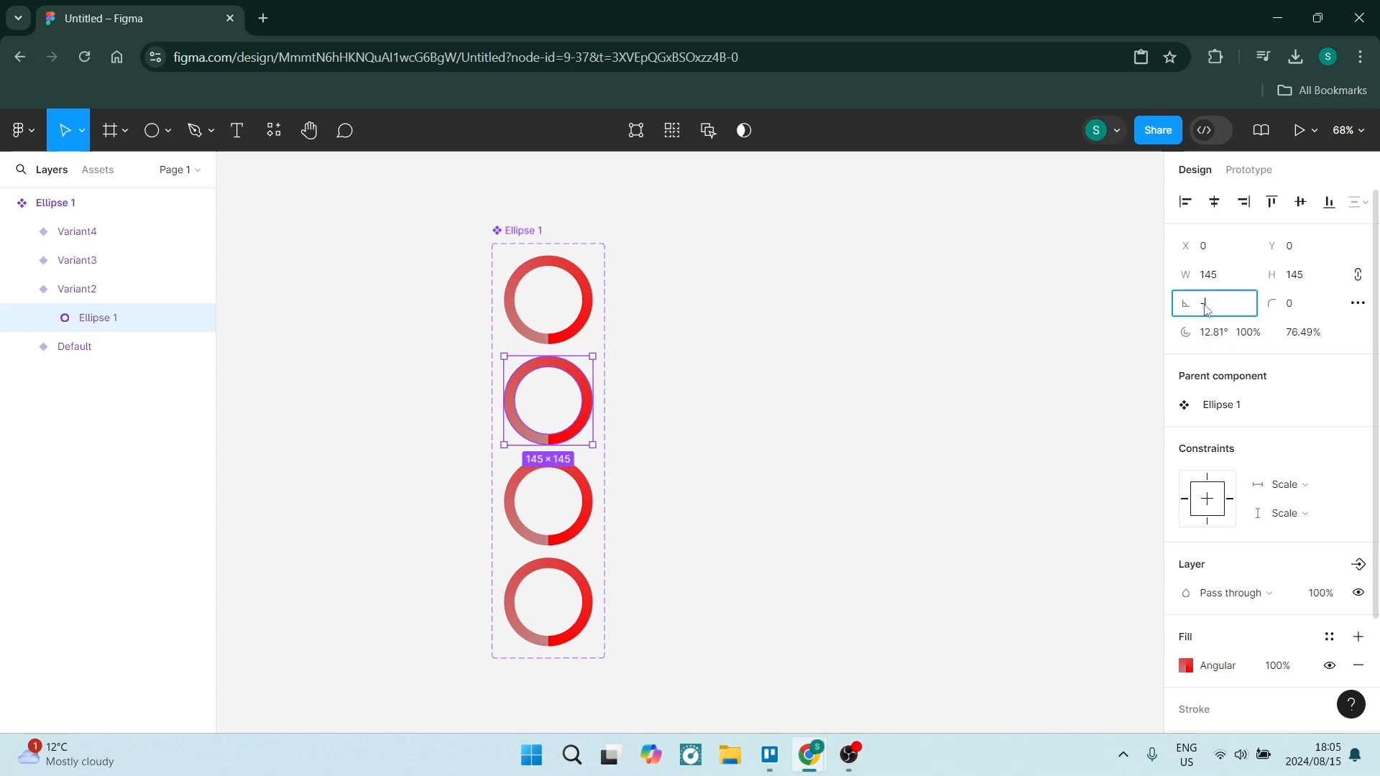
{"action": "key", "text": "Return"}
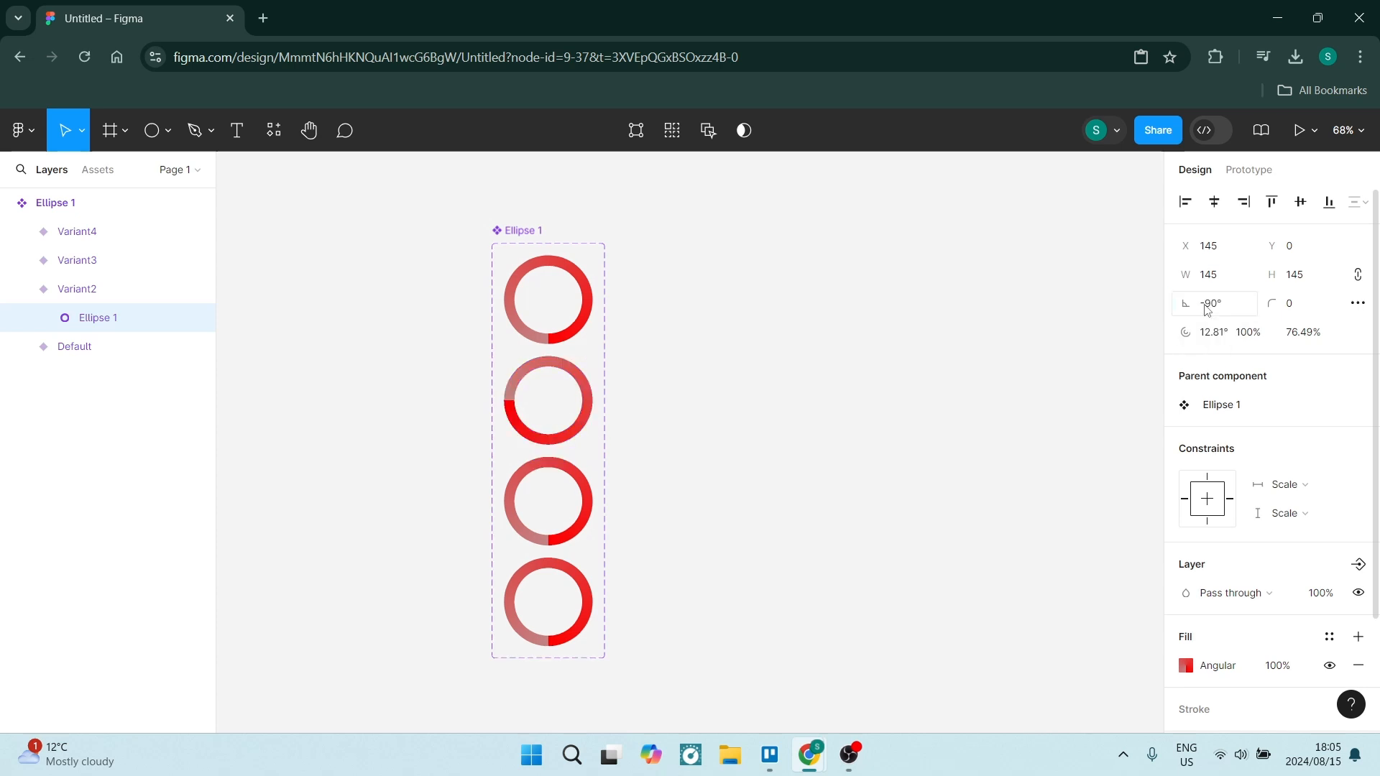
- Set the rotation of the ring inside the third variant to 180°
{"action": "left_click", "coordinate": [591, 496]}
{"action": "double_click", "coordinate": [582, 478]}
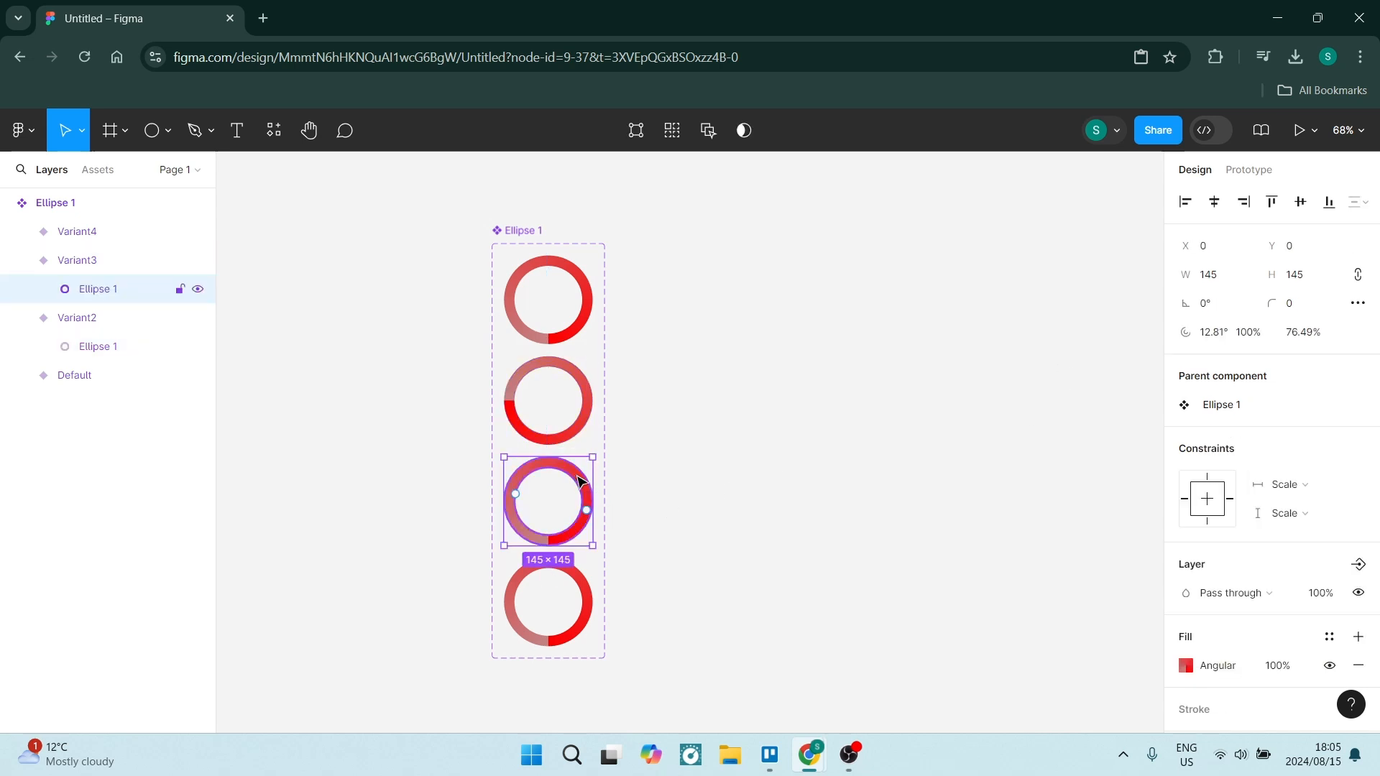
{"action": "left_click", "coordinate": [1206, 313]}
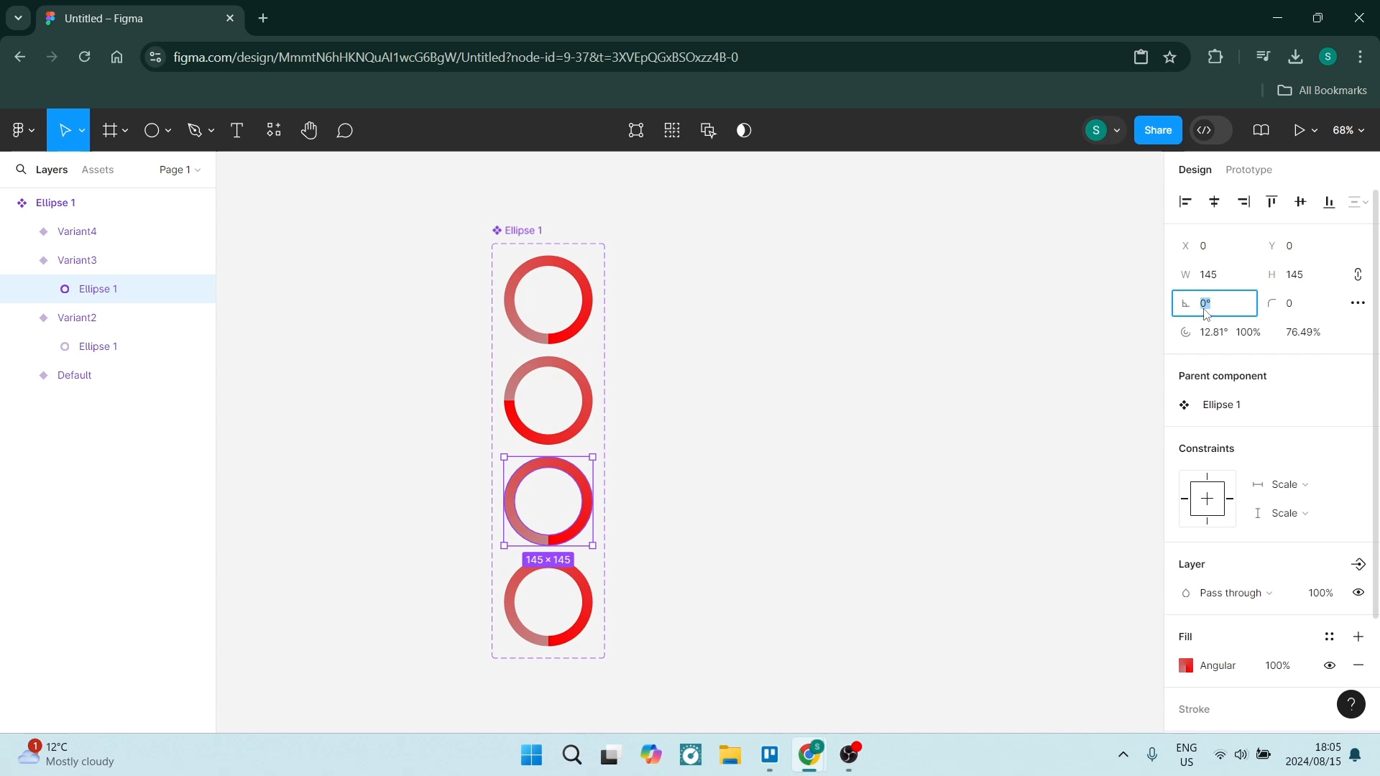
{"action": "type", "text": "-18"}
{"action": "key", "text": "Return"}
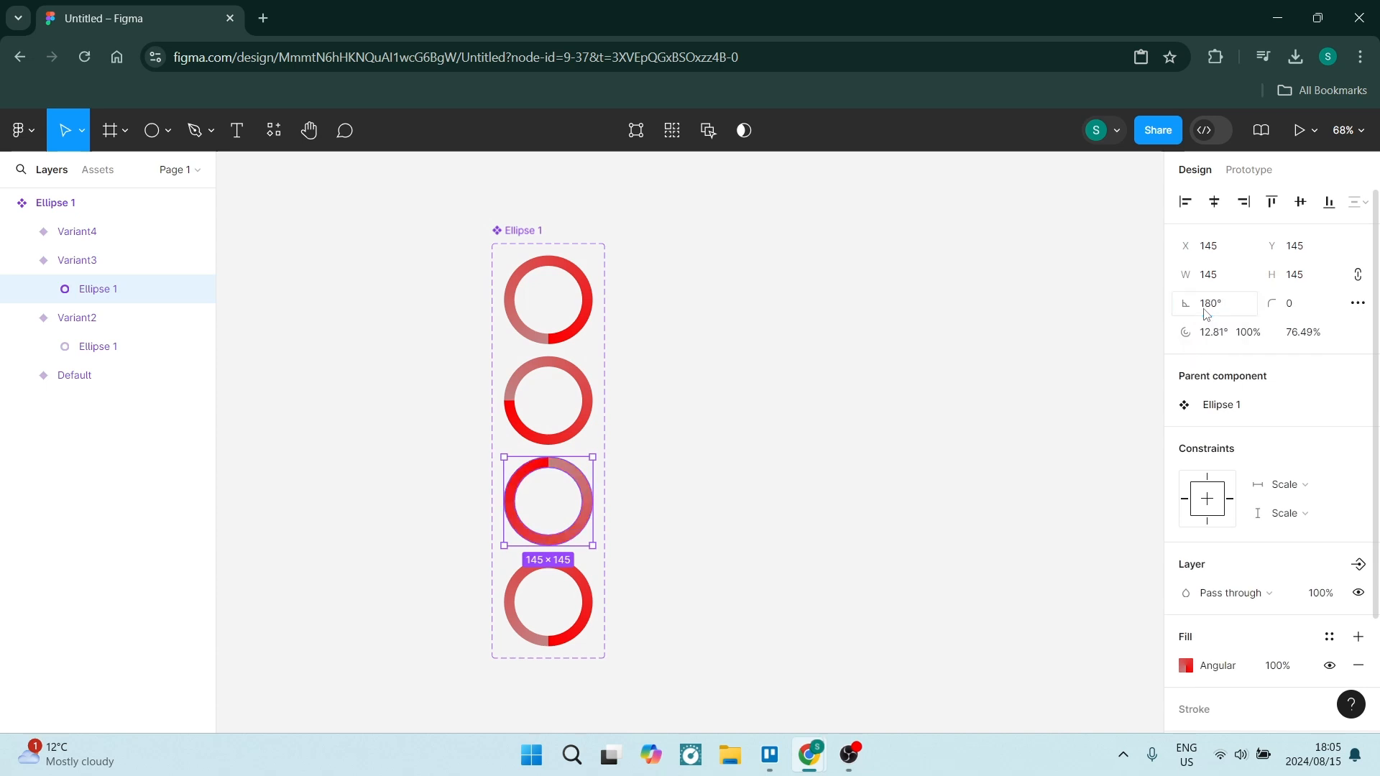
- Rotate the ring inside the fourth variant to 90° and clear the selection
{"action": "left_click", "coordinate": [554, 591]}
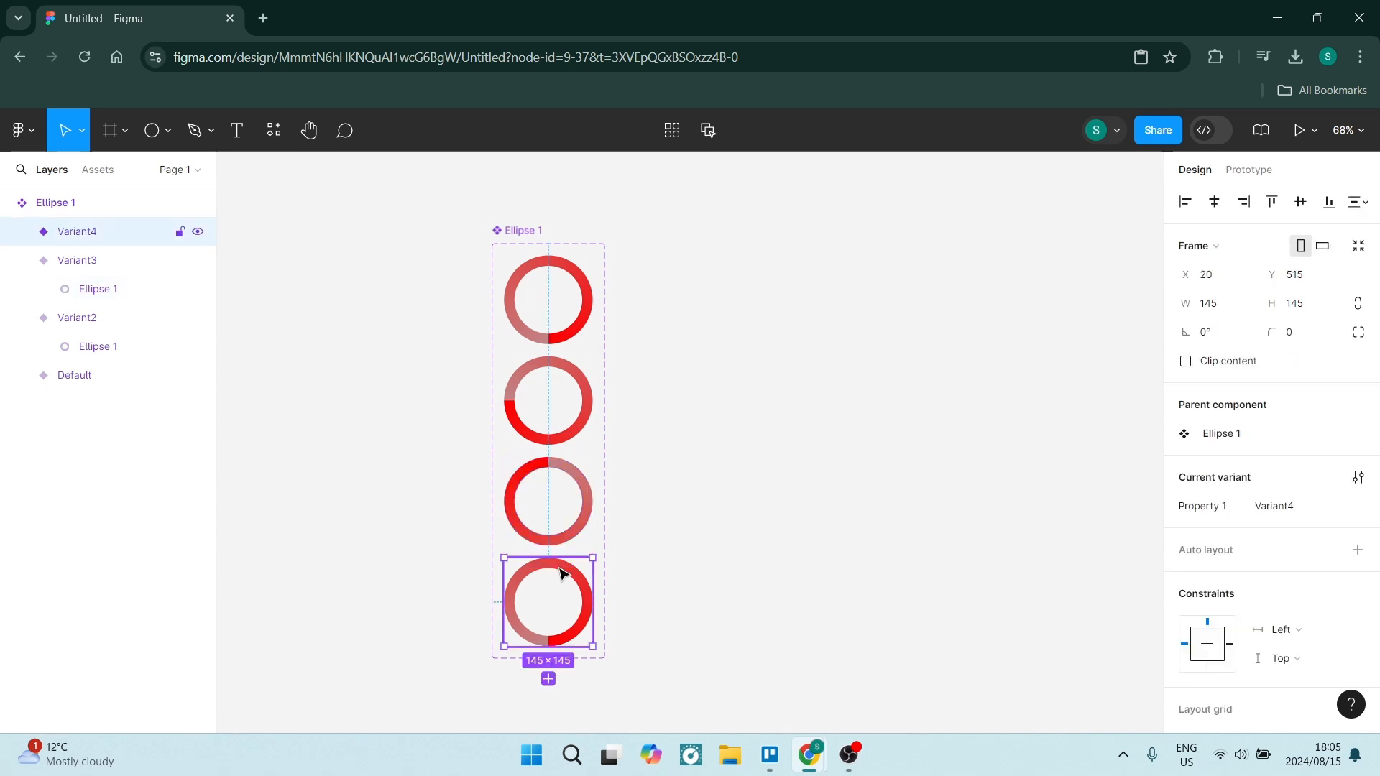
{"action": "left_click", "coordinate": [559, 573]}
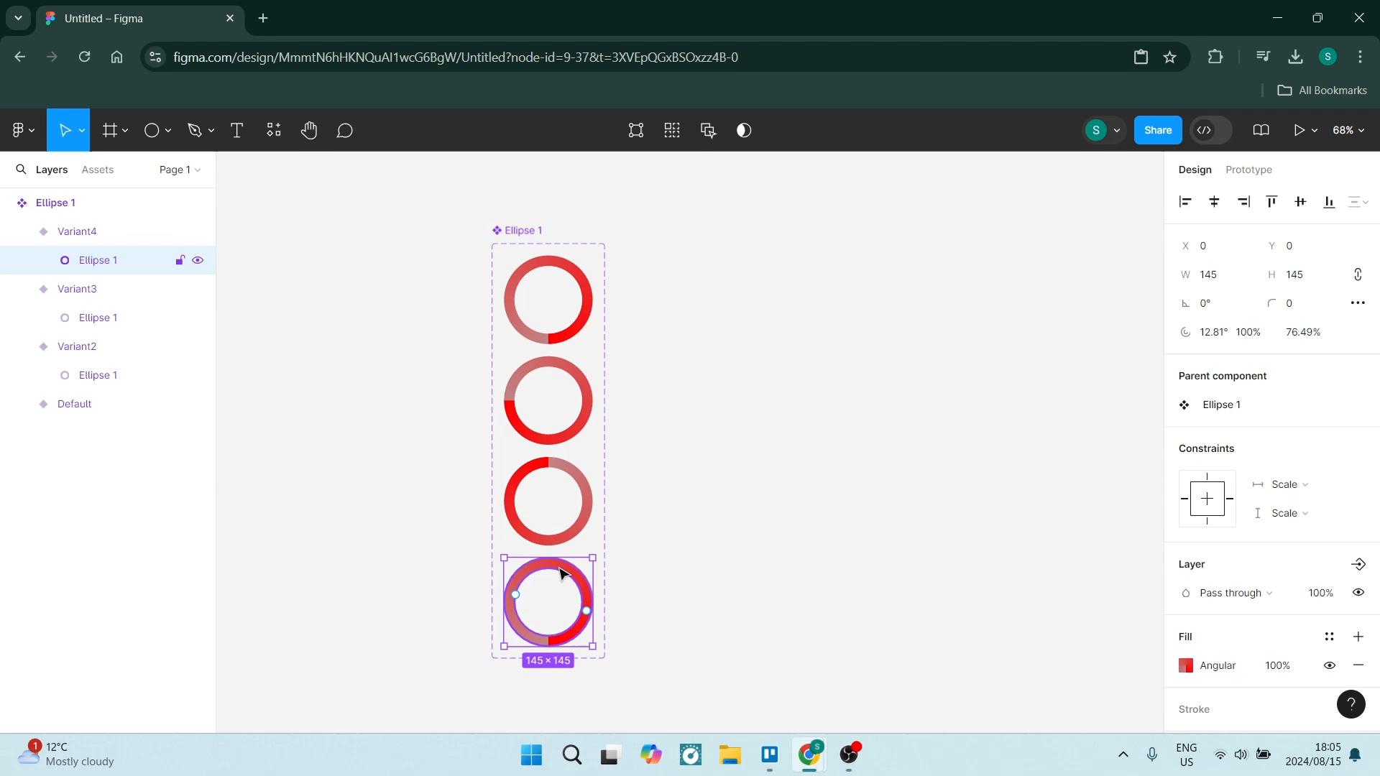
{"action": "left_click", "coordinate": [1207, 305]}
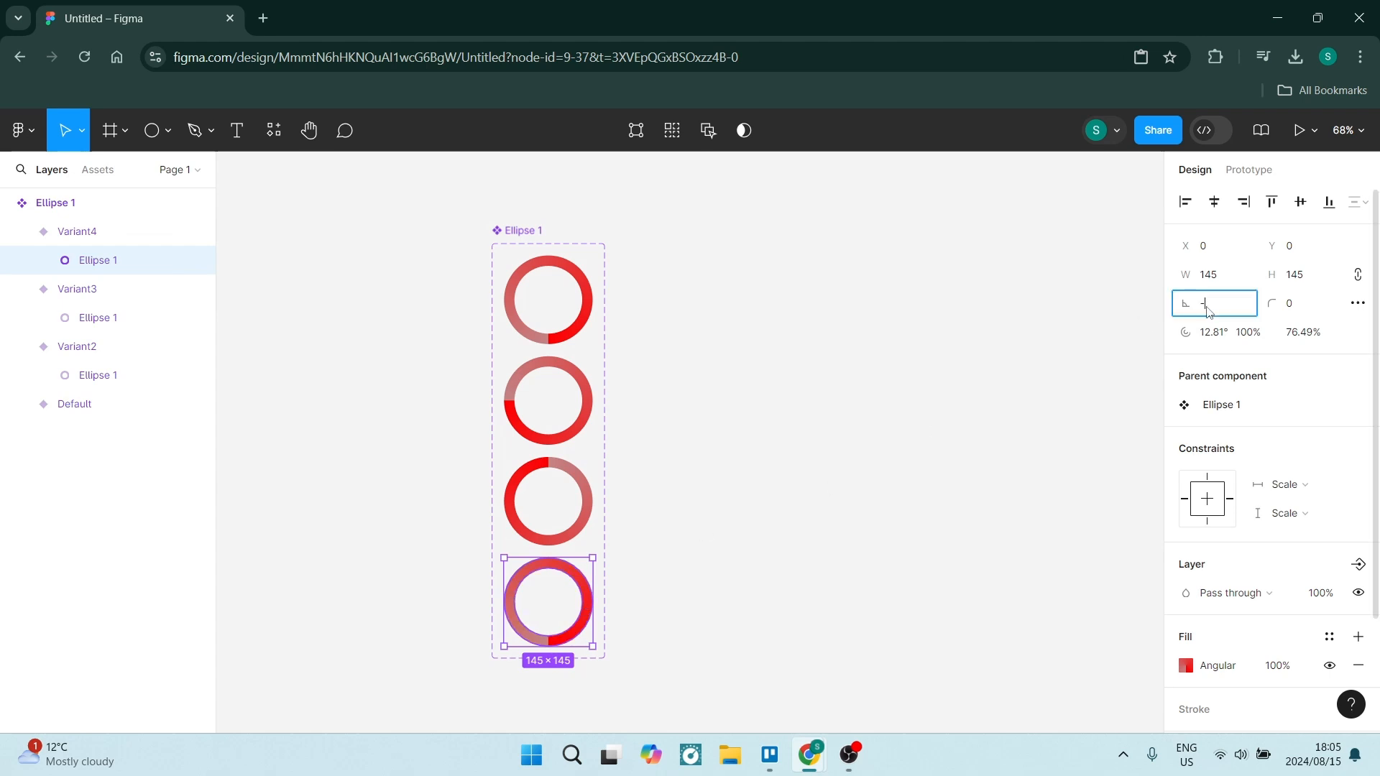
{"action": "key", "text": "Return"}
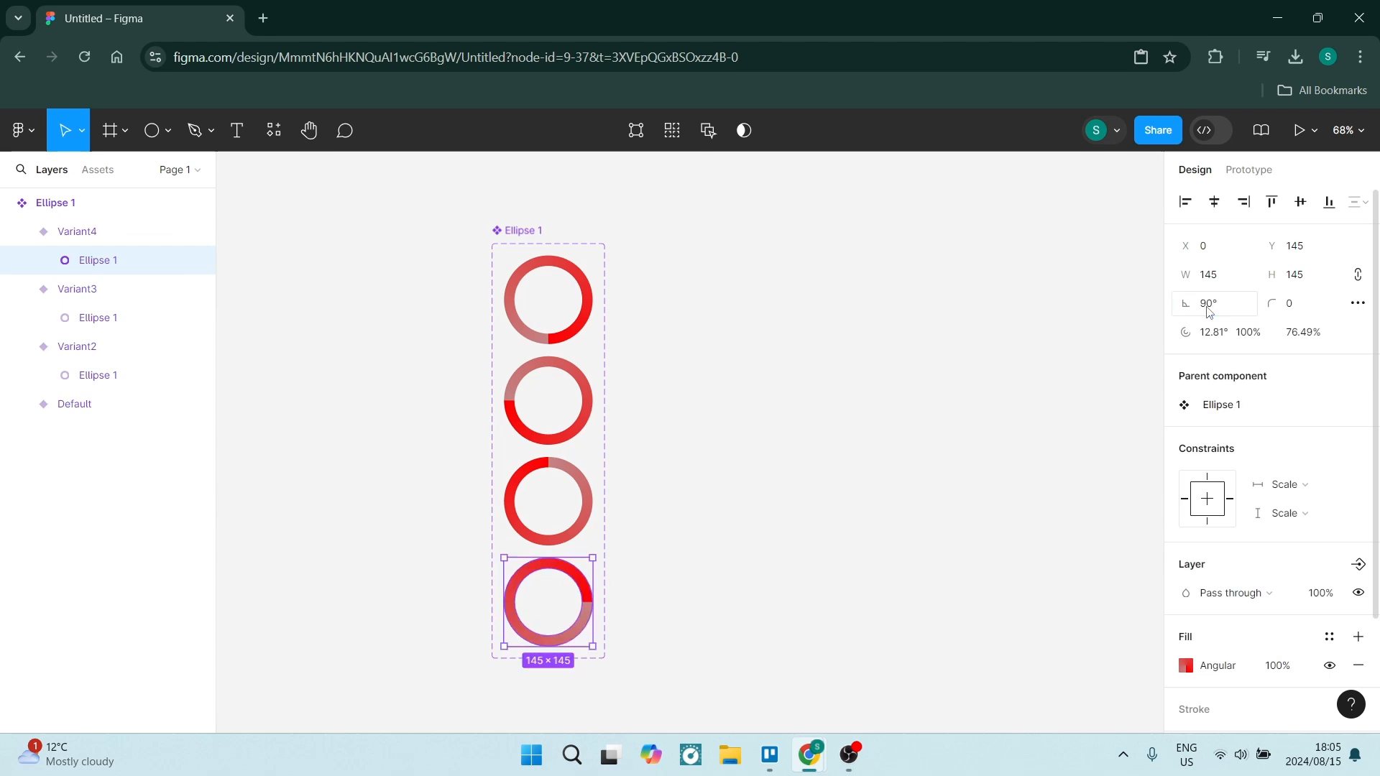
{"action": "left_click", "coordinate": [731, 590]}
- Create a prototype connection from the default ring variant to Variant2
{"action": "scroll", "coordinate": [805, 324], "scroll_direction": "down", "scroll_amount": 1}
{"action": "left_click", "coordinate": [540, 242]}
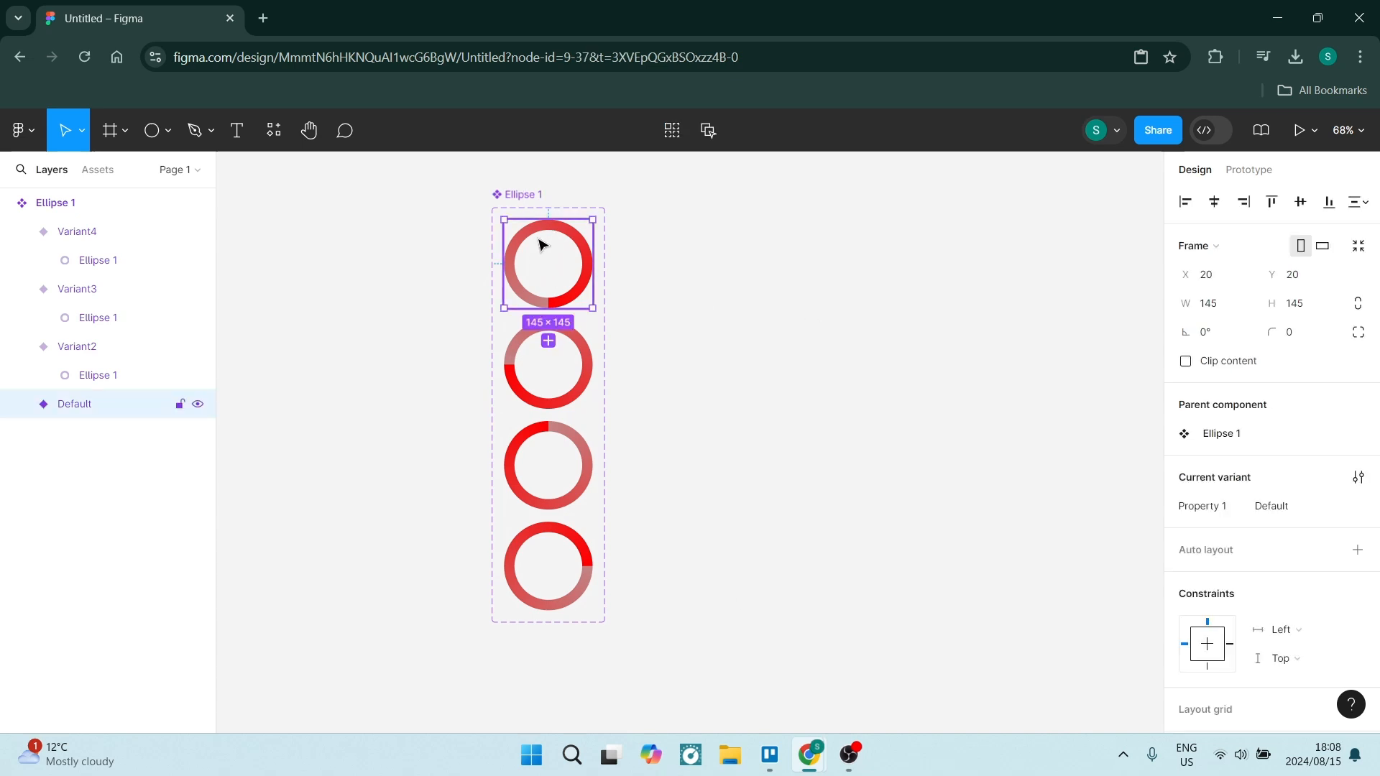
{"action": "left_click", "coordinate": [1239, 172]}
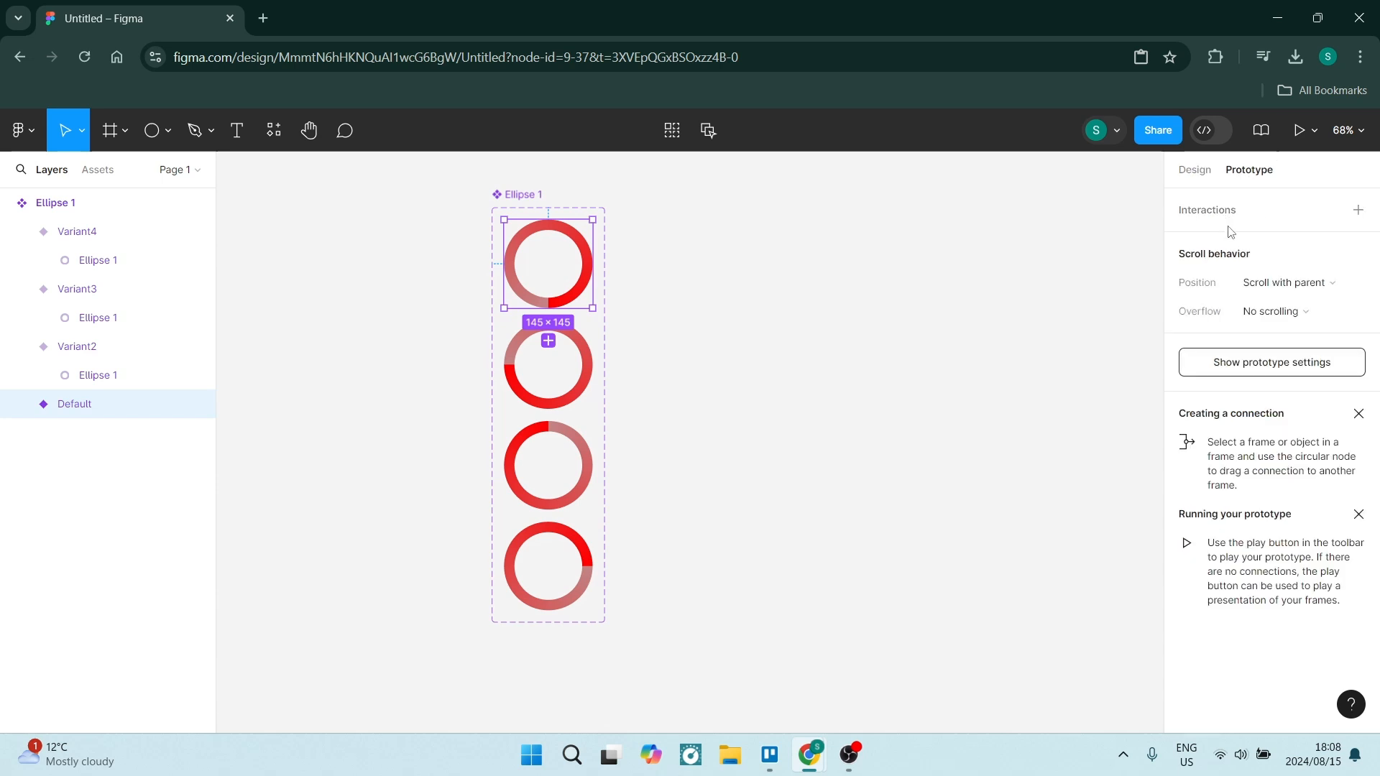
{"action": "mouse_move", "coordinate": [597, 267]}
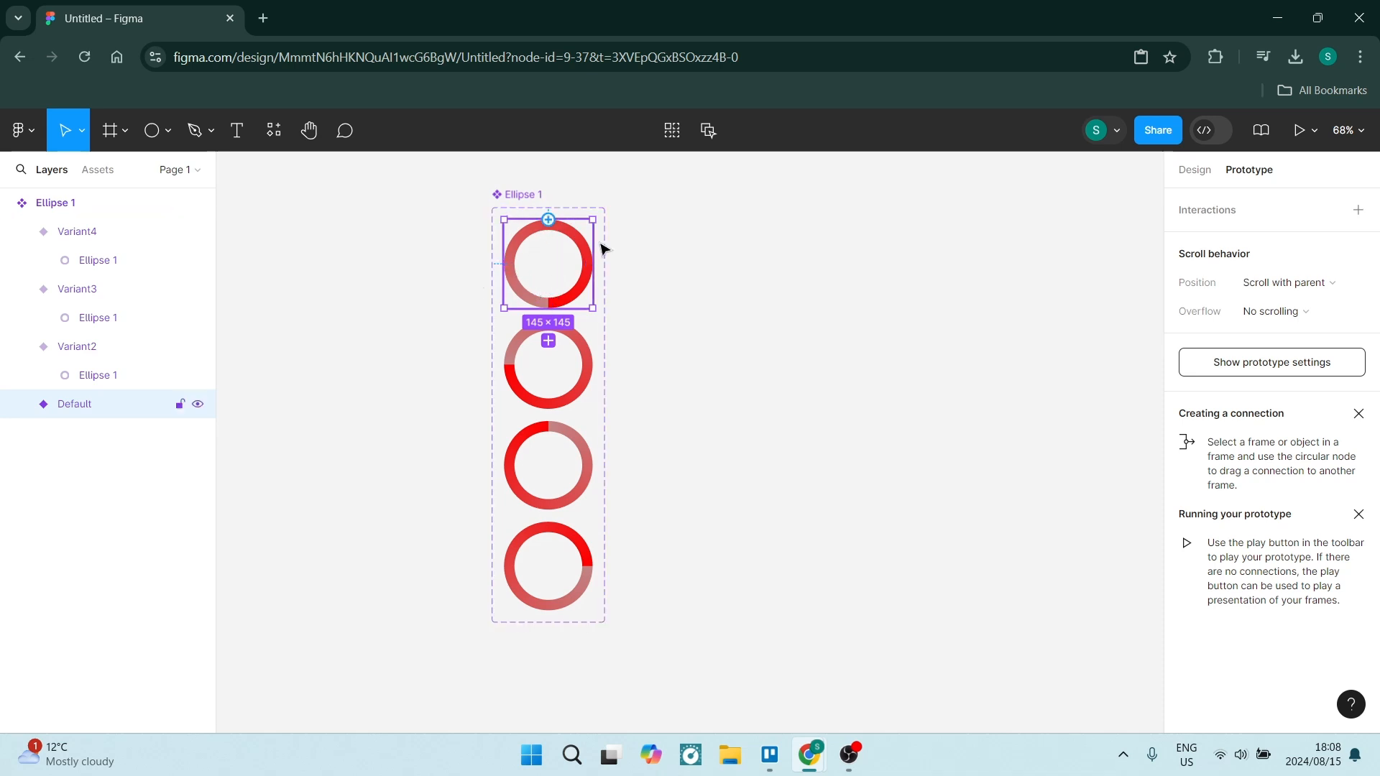
{"action": "left_click_drag", "start_coordinate": [592, 263], "coordinate": [582, 374]}
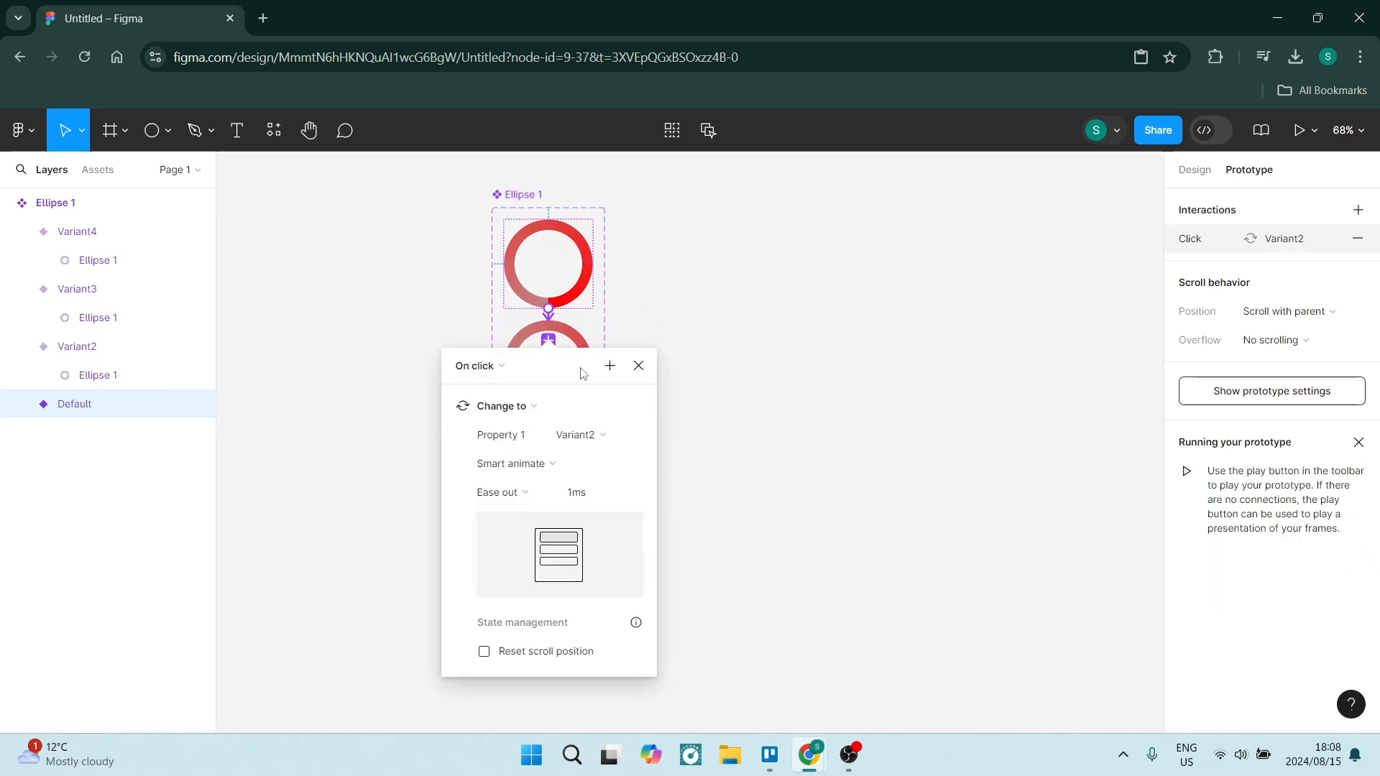
- Set the default variant's interaction to trigger After delay at 1 ms with Linear easing
{"action": "left_click", "coordinate": [480, 367]}
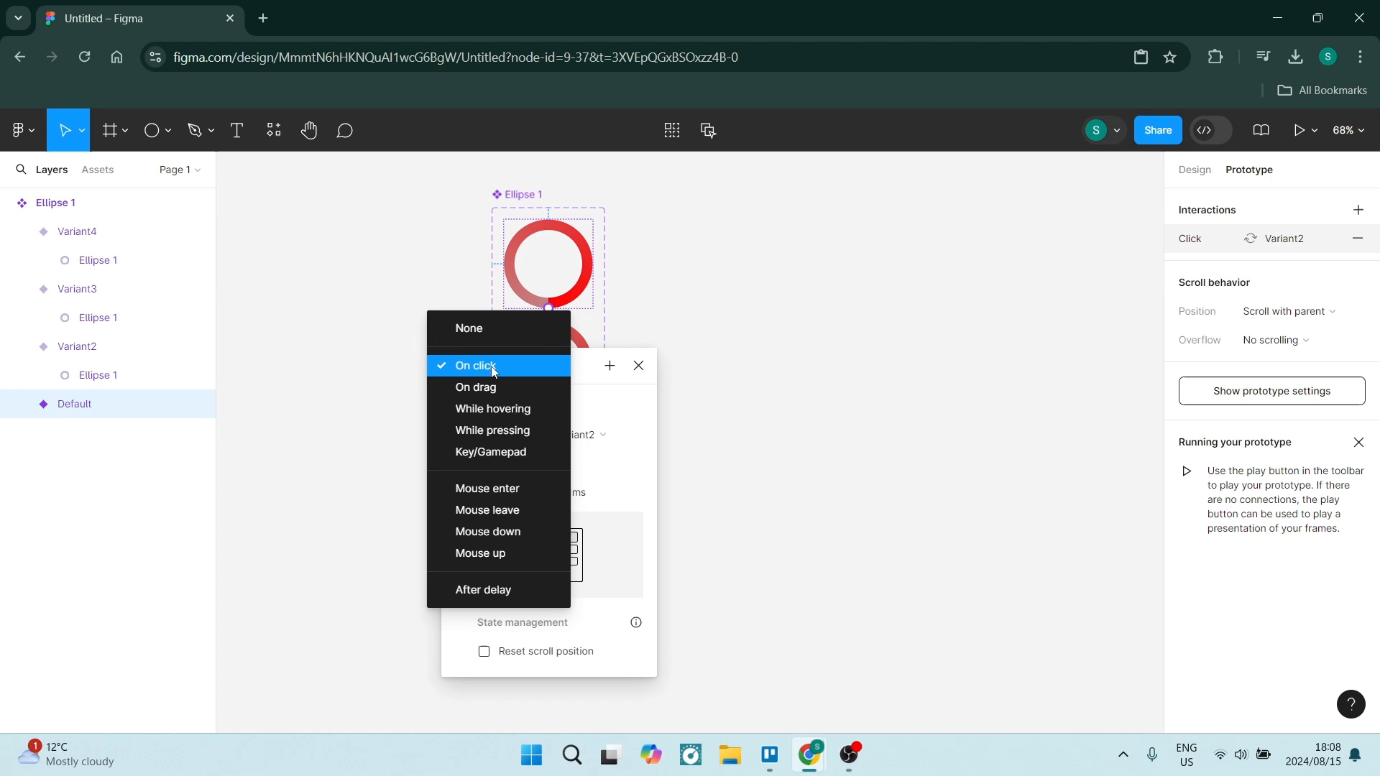
{"action": "left_click", "coordinate": [497, 587]}
{"action": "left_click", "coordinate": [485, 404]}
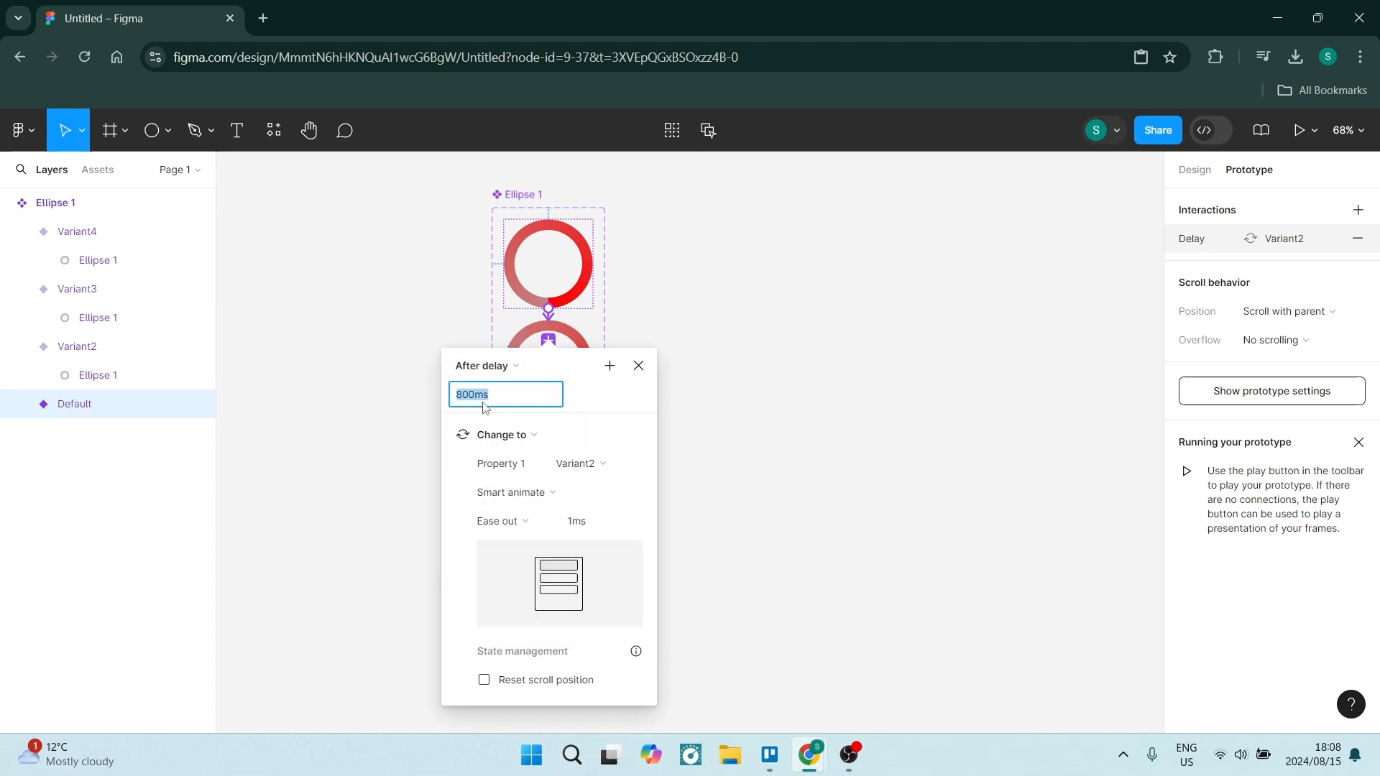
{"action": "type", "text": "1"}
{"action": "key", "text": "Return"}
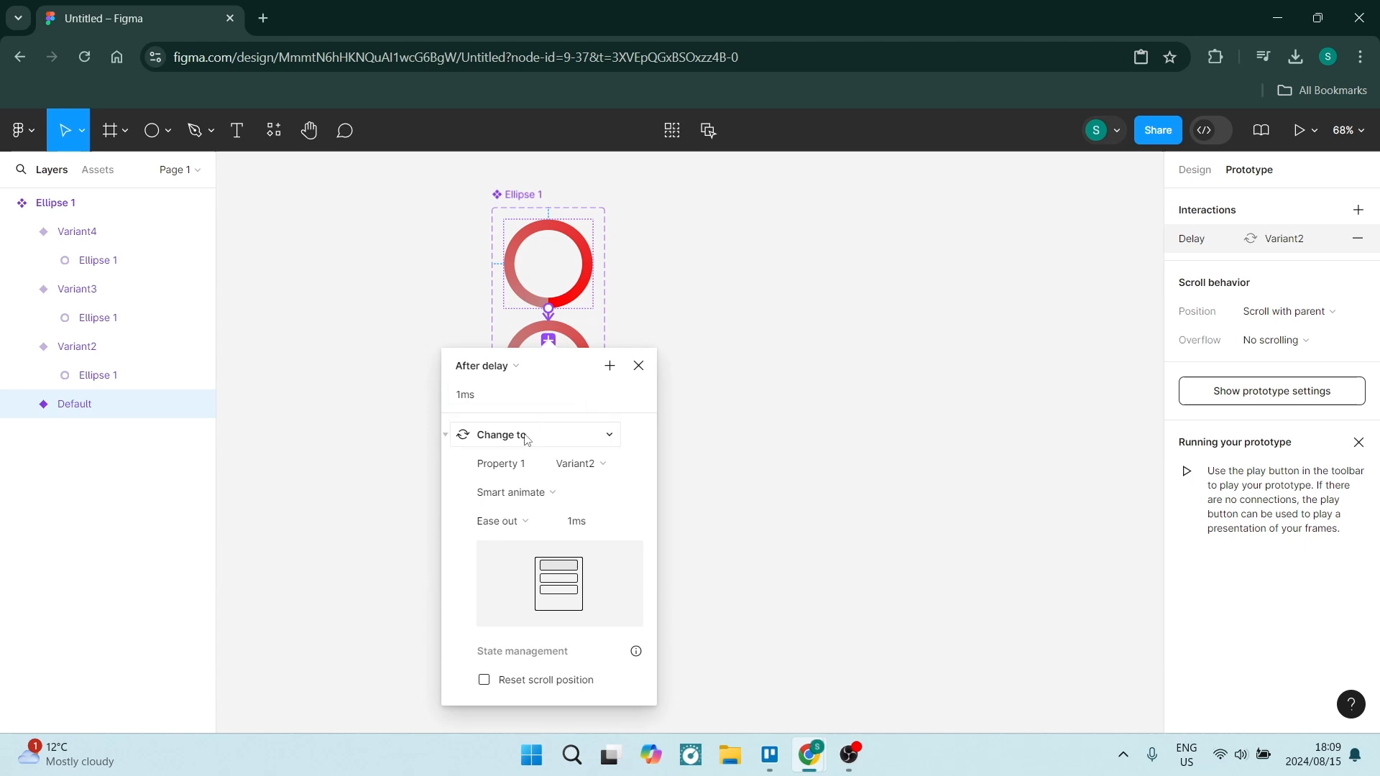
{"action": "left_click", "coordinate": [534, 522]}
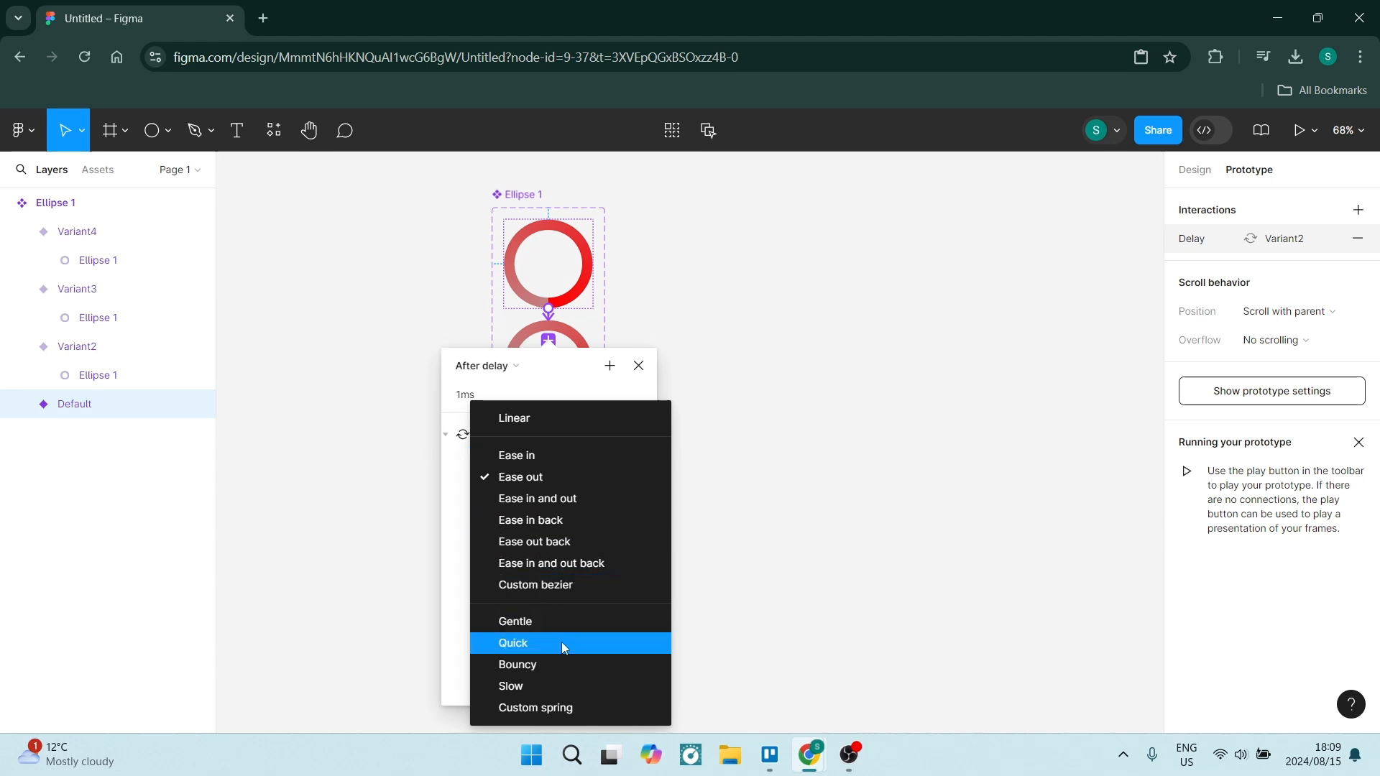
{"action": "left_click", "coordinate": [524, 417]}
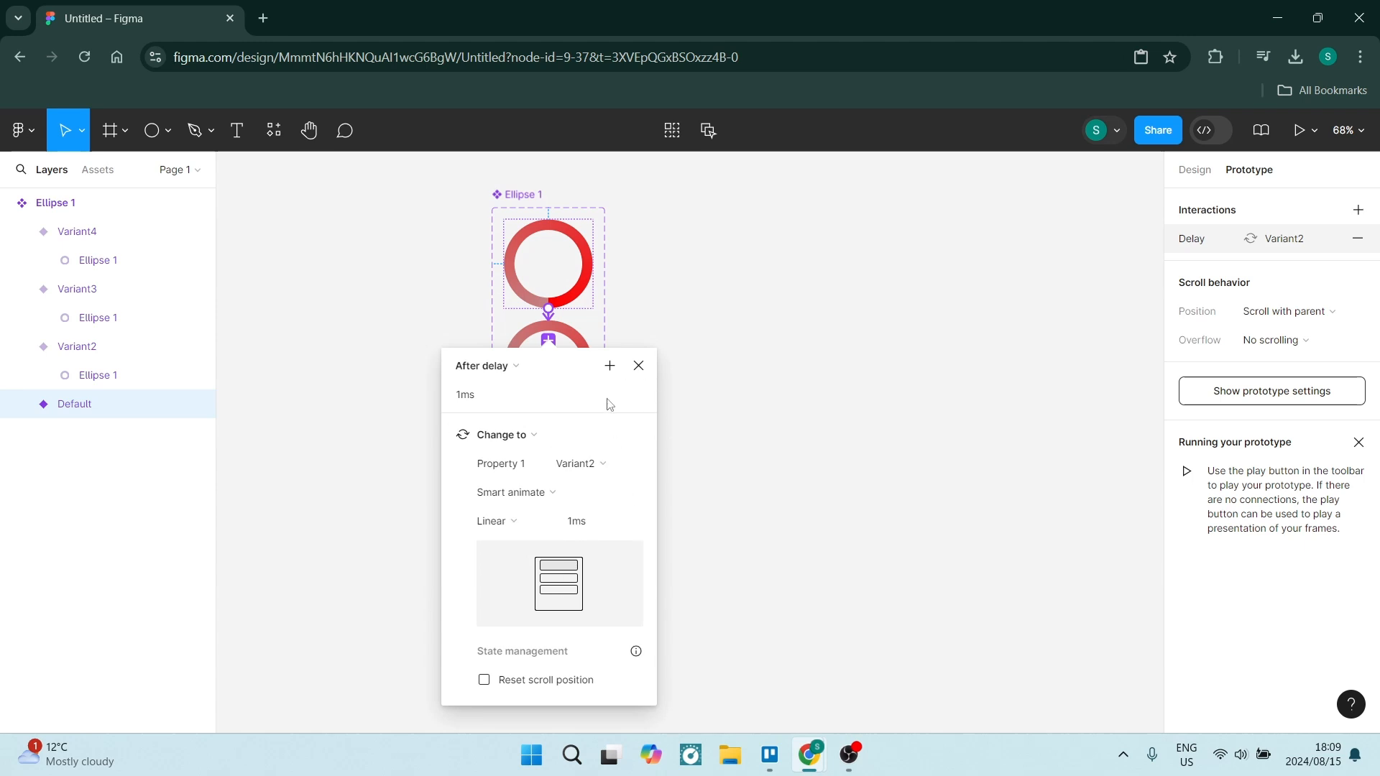
{"action": "left_click", "coordinate": [638, 365]}
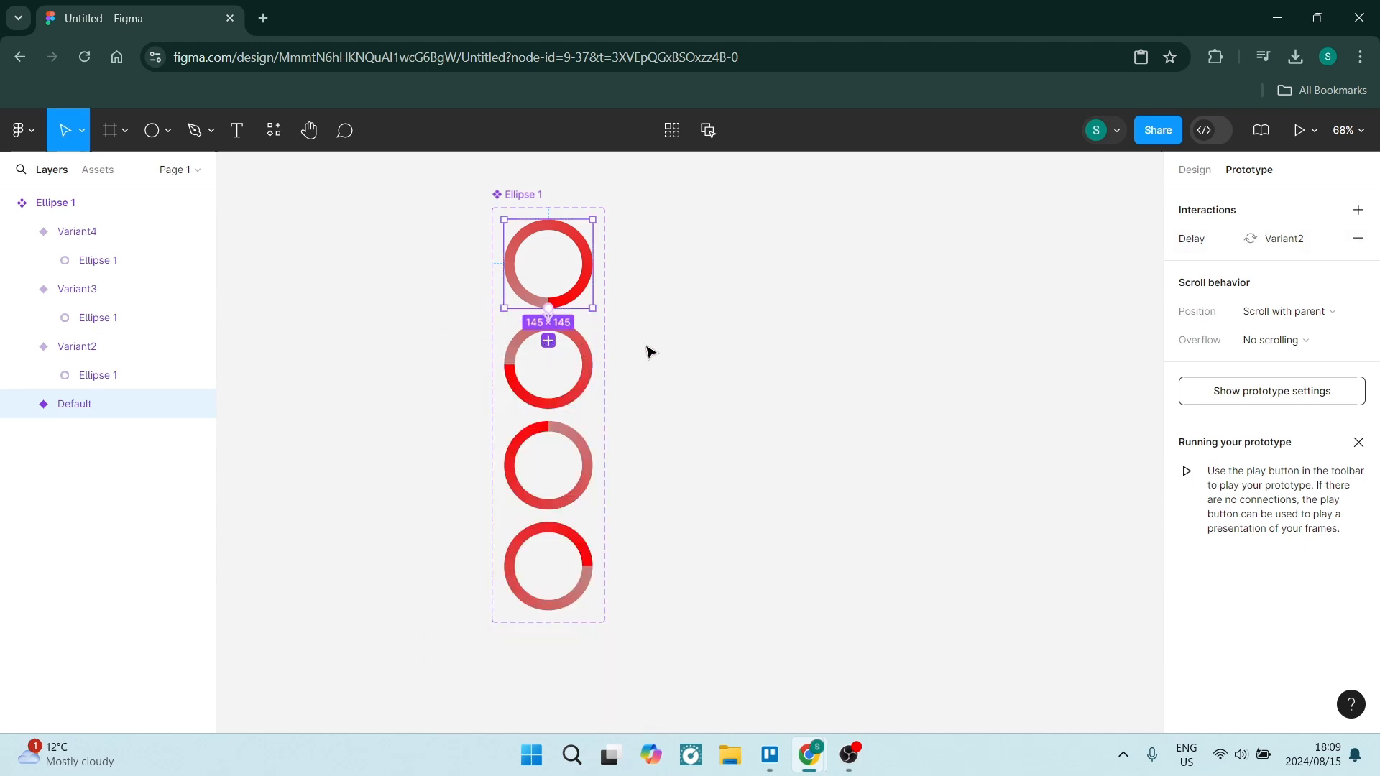
- Connect Variant2 to Variant3 with an After delay trigger of 1 ms
{"action": "left_click", "coordinate": [546, 368]}
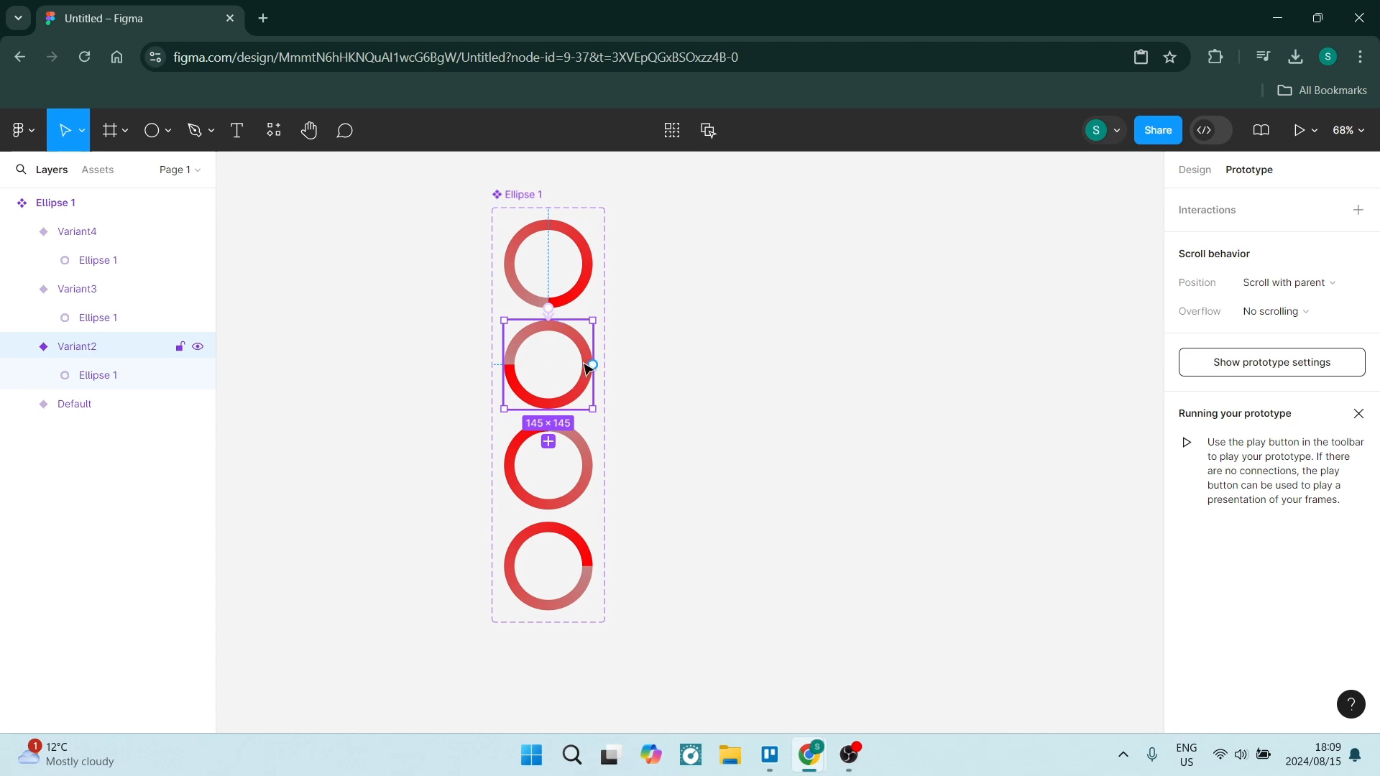
{"action": "left_click_drag", "start_coordinate": [592, 365], "coordinate": [577, 451]}
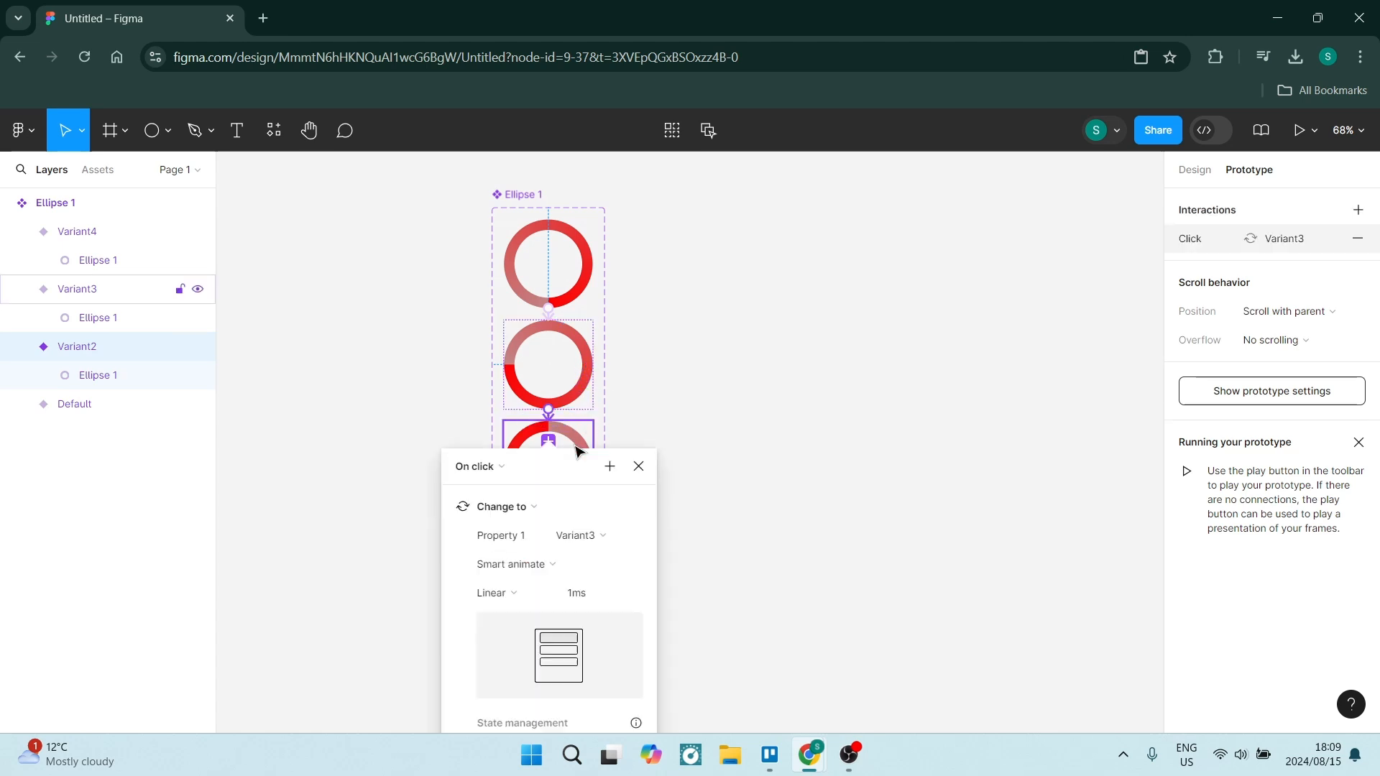
{"action": "left_click", "coordinate": [474, 466]}
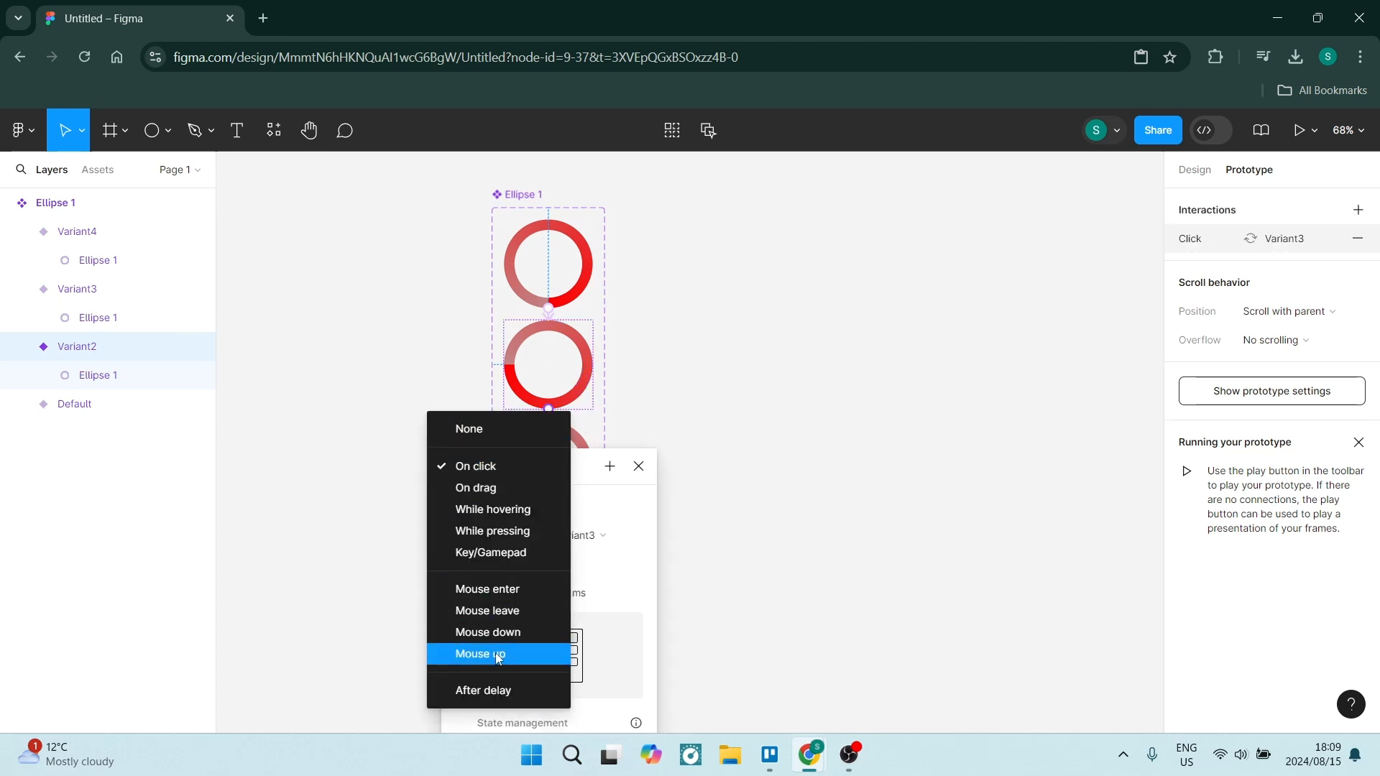
{"action": "left_click", "coordinate": [482, 690]}
{"action": "left_click", "coordinate": [470, 474]}
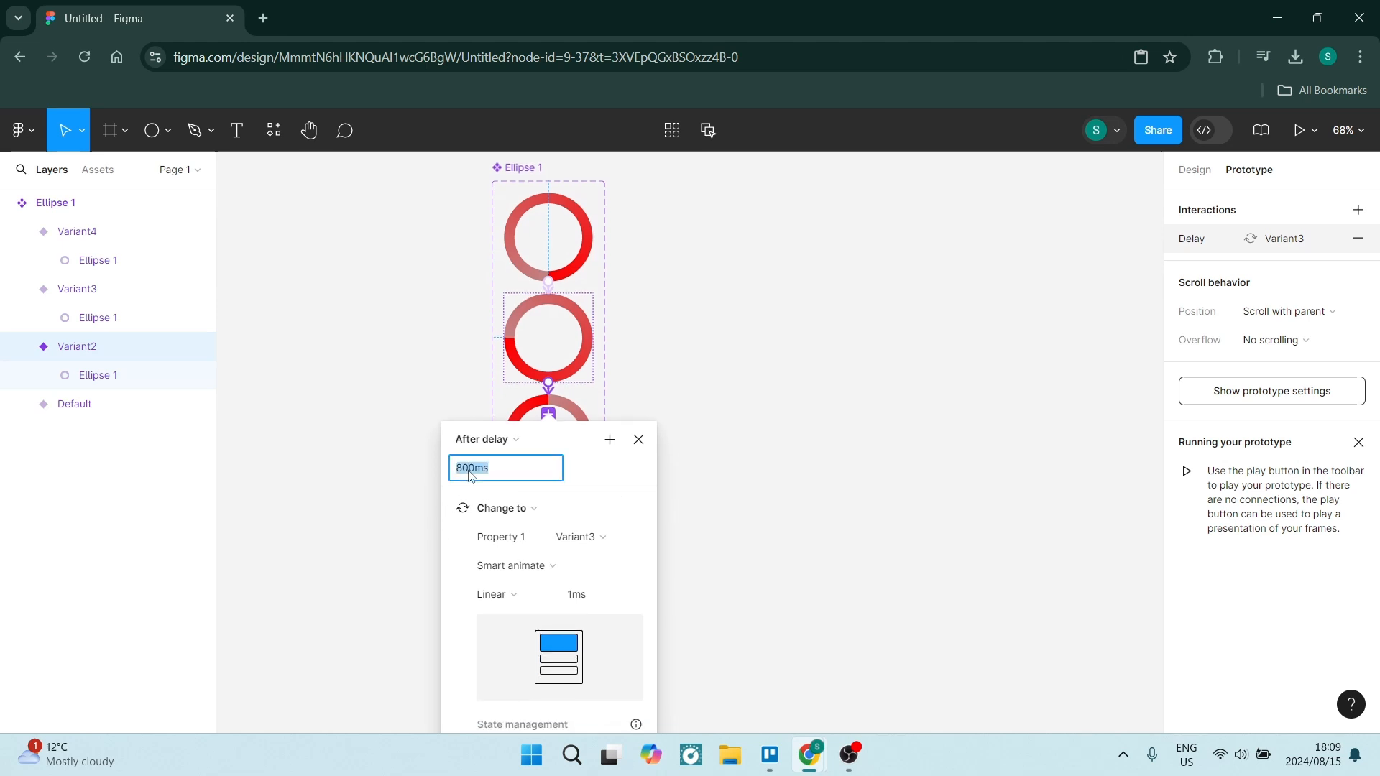
{"action": "type", "text": "1"}
{"action": "key", "text": "Return"}
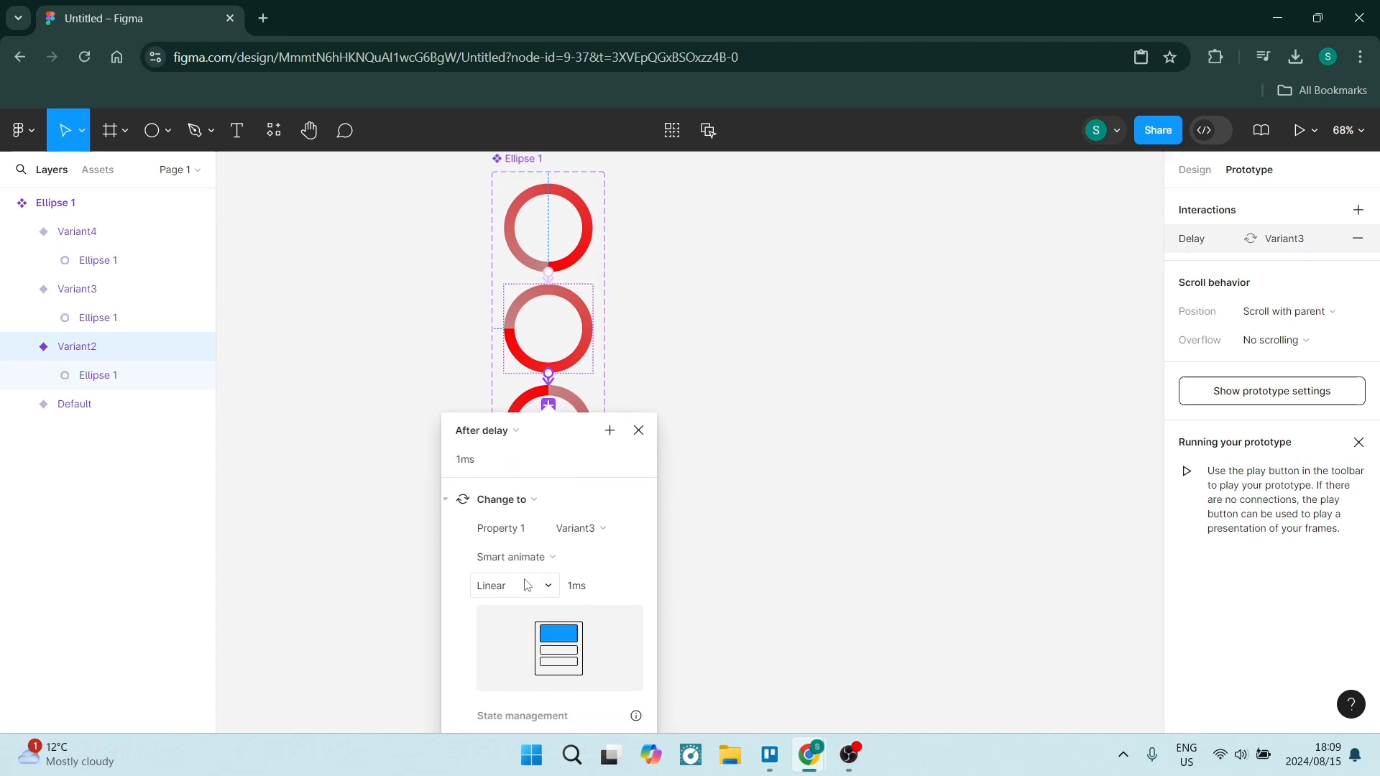
{"action": "scroll", "coordinate": [486, 574], "scroll_direction": "down", "scroll_amount": 1}
{"action": "scroll", "coordinate": [486, 567], "scroll_direction": "down", "scroll_amount": 1}
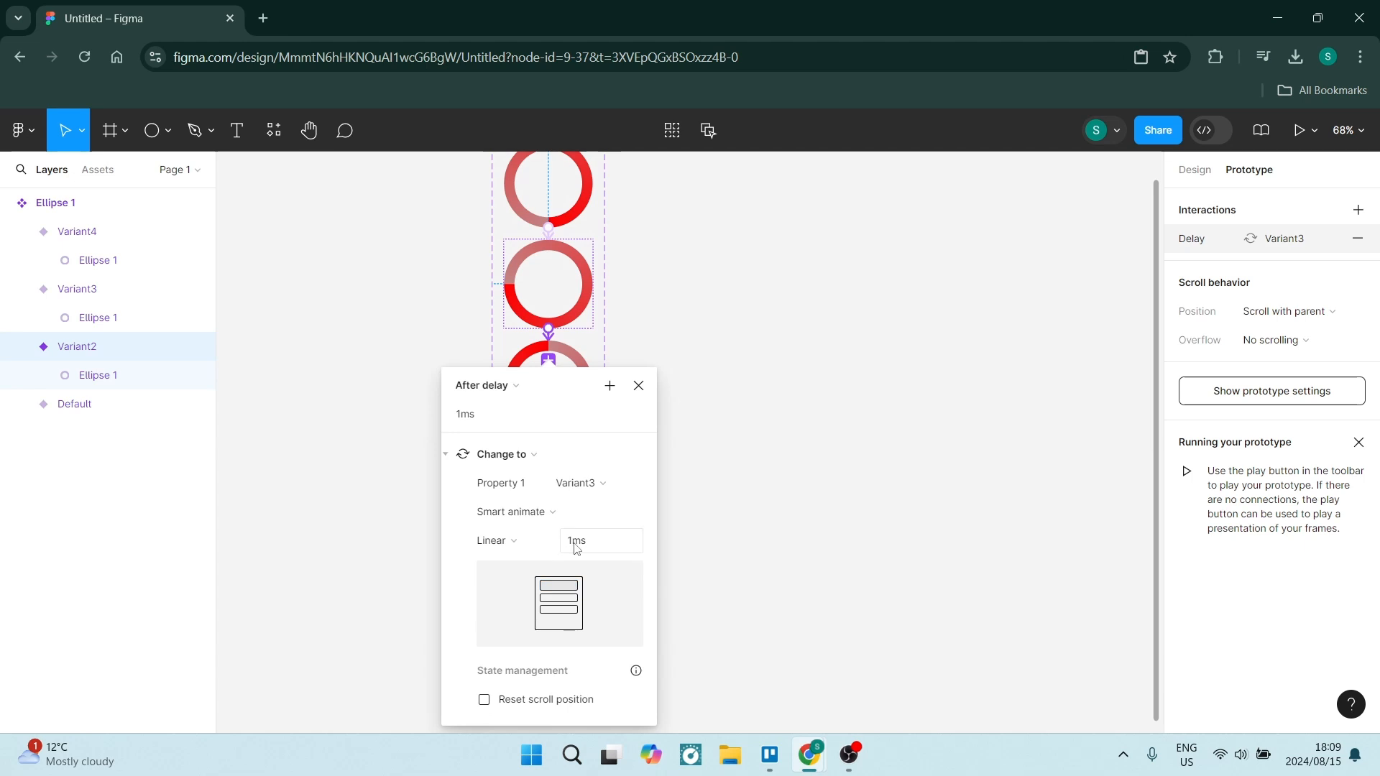
{"action": "left_click", "coordinate": [733, 542]}
- Connect Variant3 to Variant4 with an After delay trigger of 1 ms
{"action": "left_click", "coordinate": [585, 386]}
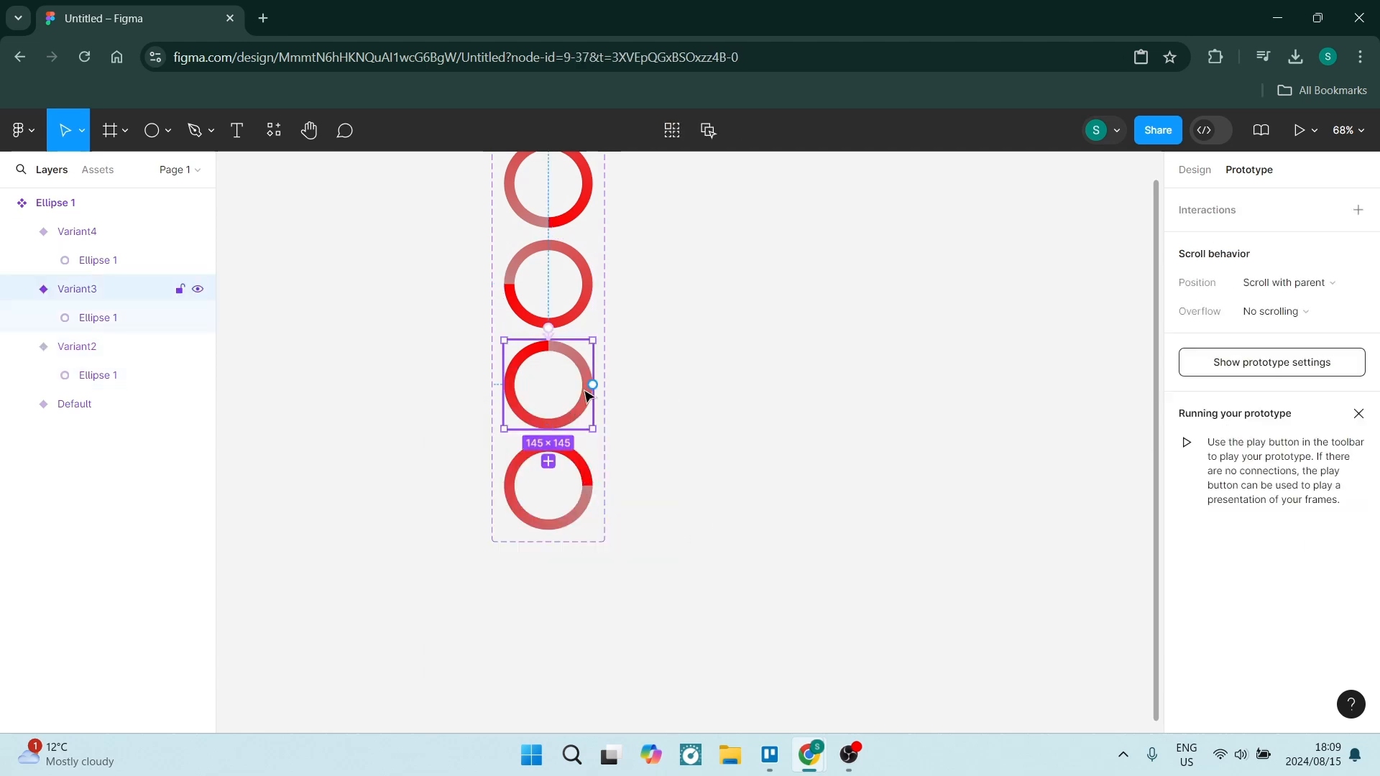
{"action": "left_click", "coordinate": [587, 284]}
{"action": "left_click", "coordinate": [571, 386]}
{"action": "left_click_drag", "start_coordinate": [592, 385], "coordinate": [588, 511]}
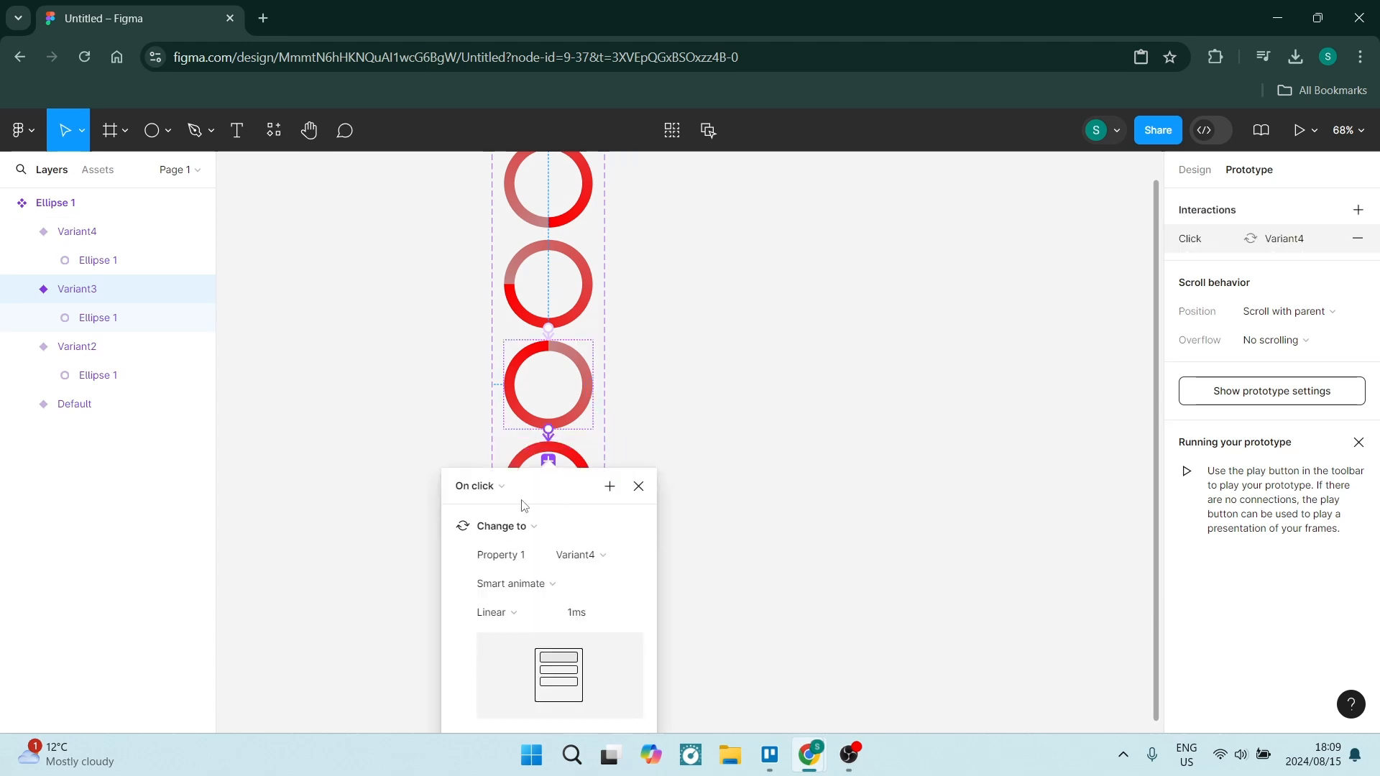
{"action": "left_click", "coordinate": [475, 484]}
{"action": "left_click", "coordinate": [480, 711]}
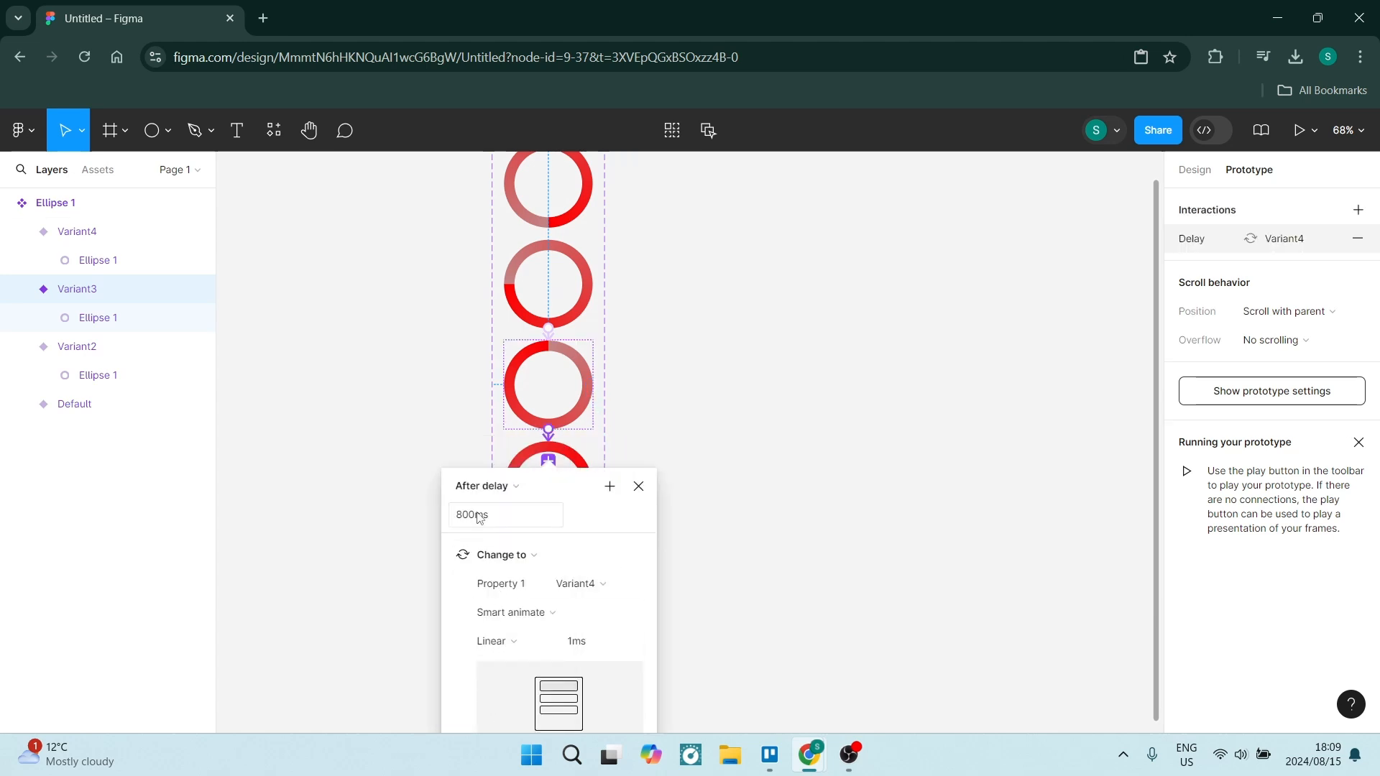
{"action": "left_click", "coordinate": [558, 509]}
{"action": "type", "text": "1"}
{"action": "key", "text": "Return"}
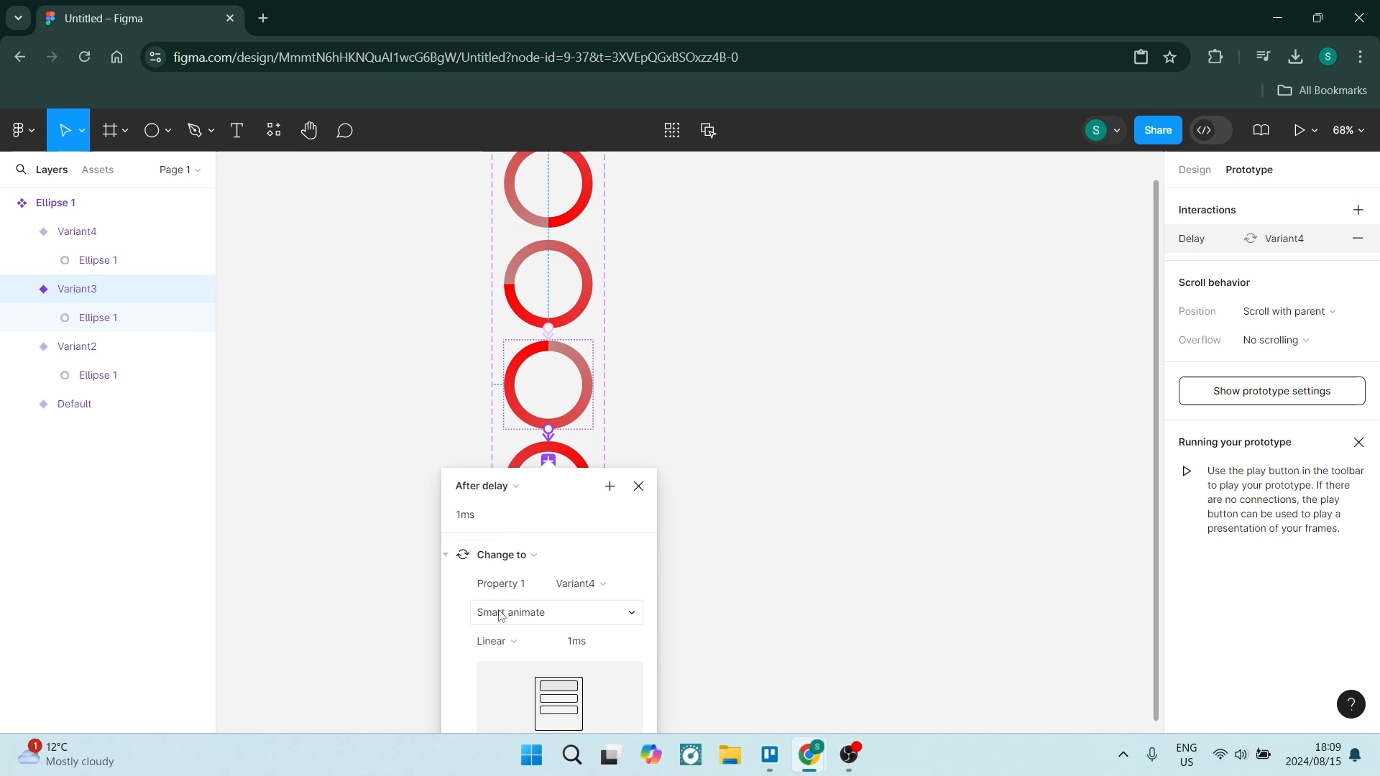
{"action": "scroll", "coordinate": [506, 639], "scroll_direction": "down", "scroll_amount": 5}
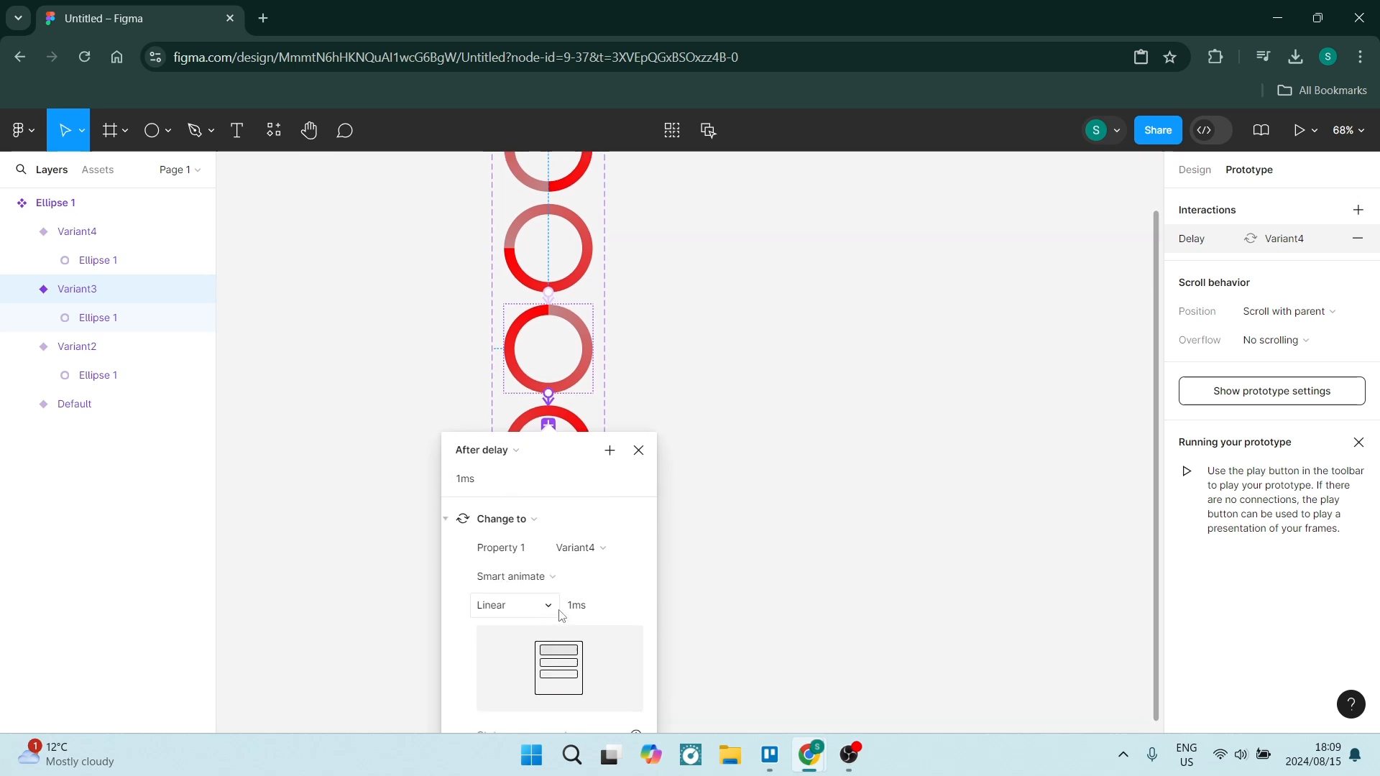
{"action": "left_click", "coordinate": [656, 567]}
{"action": "scroll", "coordinate": [653, 570], "scroll_direction": "up", "scroll_amount": 8}
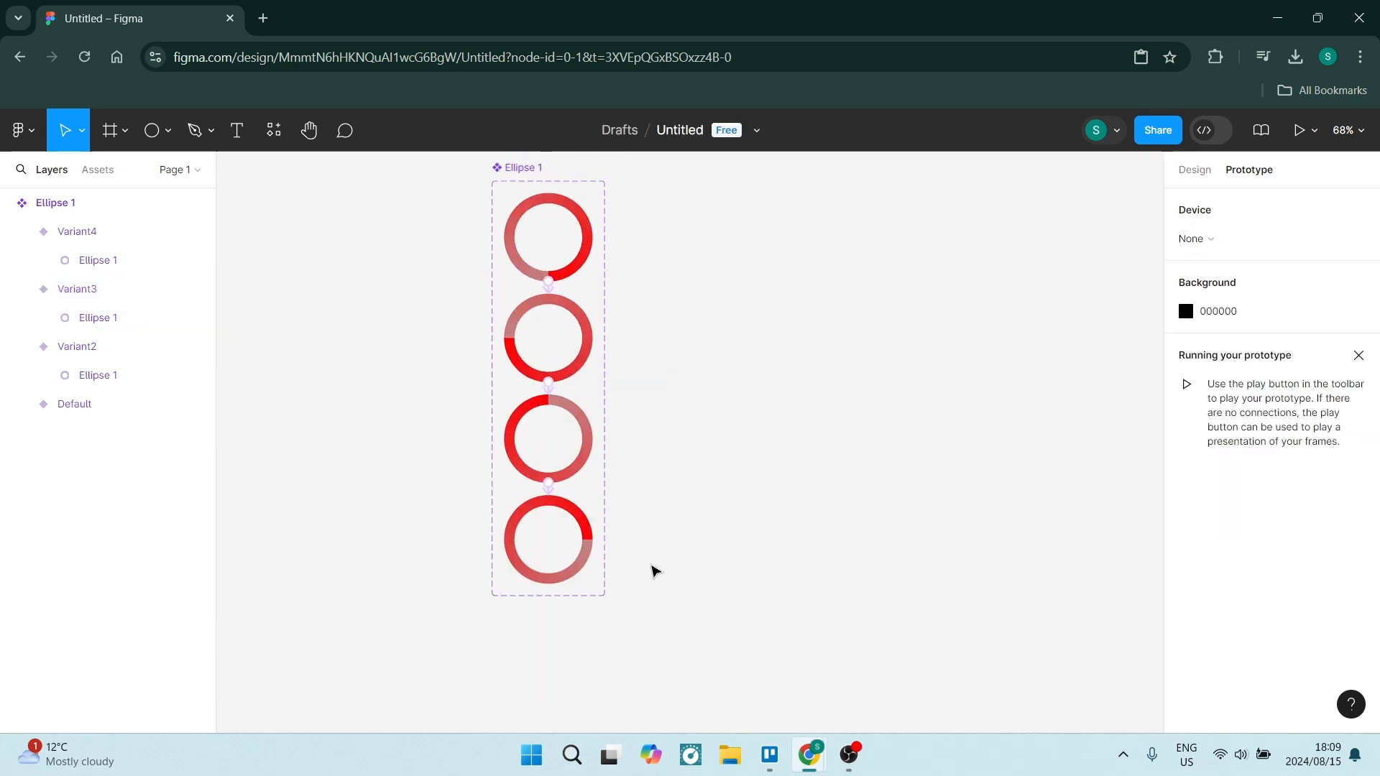
- Connect Variant4 back to the Default variant with an After delay trigger of 1 ms, and clear the selection
{"action": "left_click", "coordinate": [550, 573]}
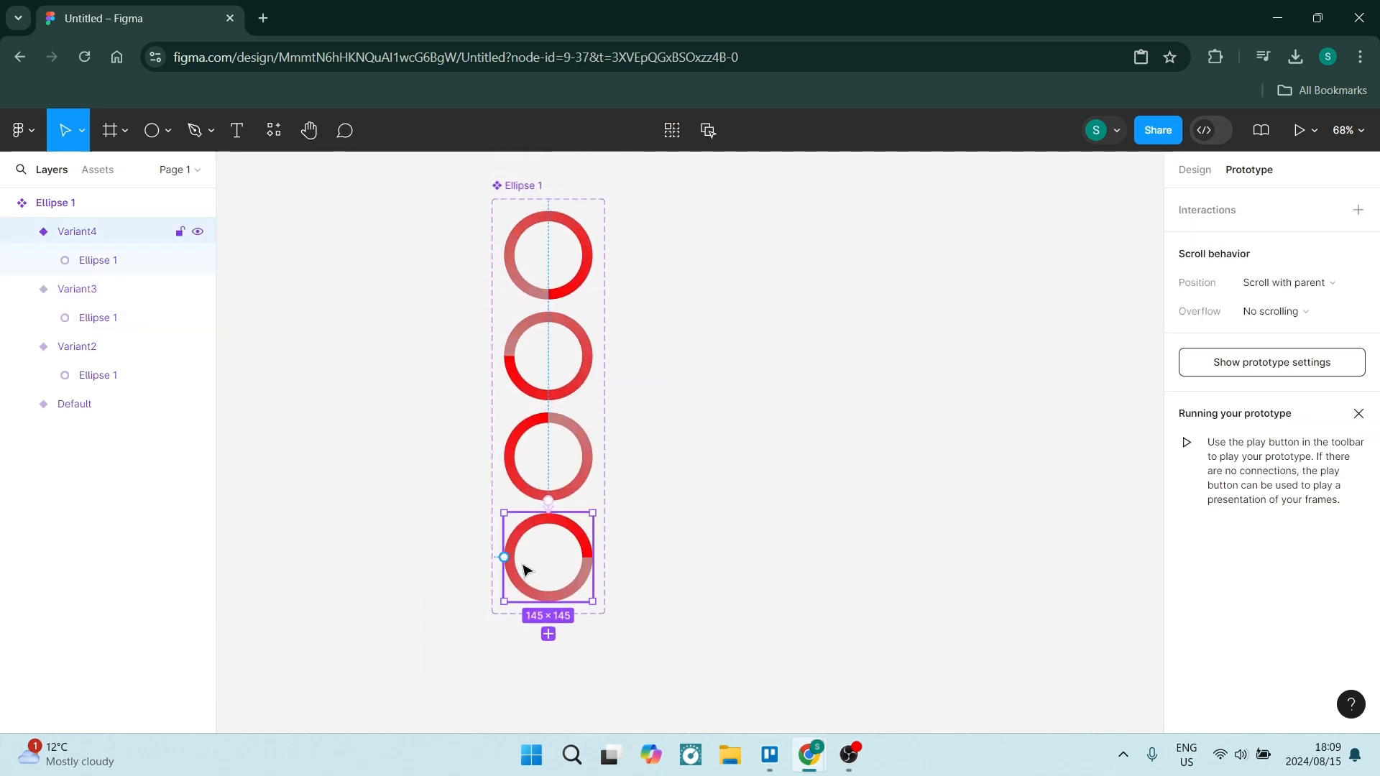
{"action": "left_click_drag", "start_coordinate": [504, 557], "coordinate": [515, 245]}
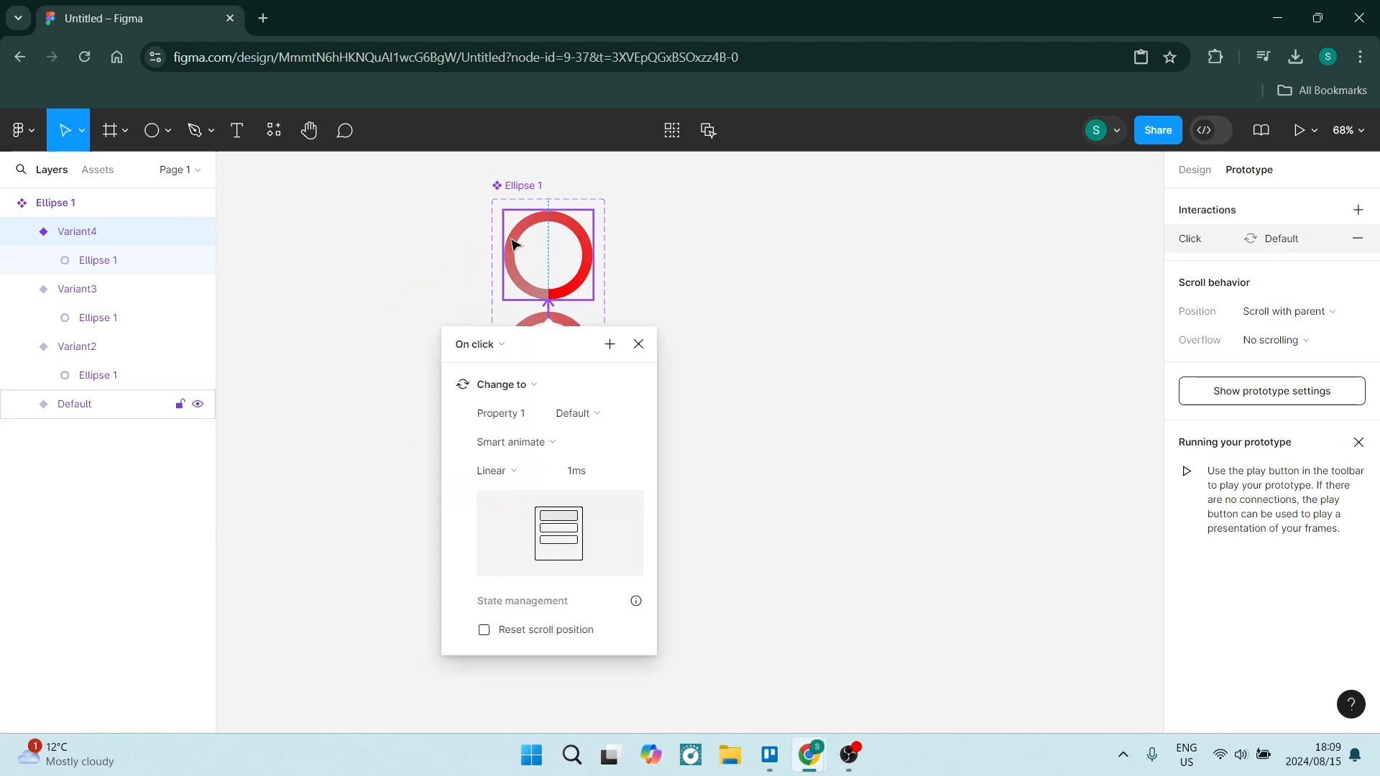
{"action": "left_click", "coordinate": [479, 345]}
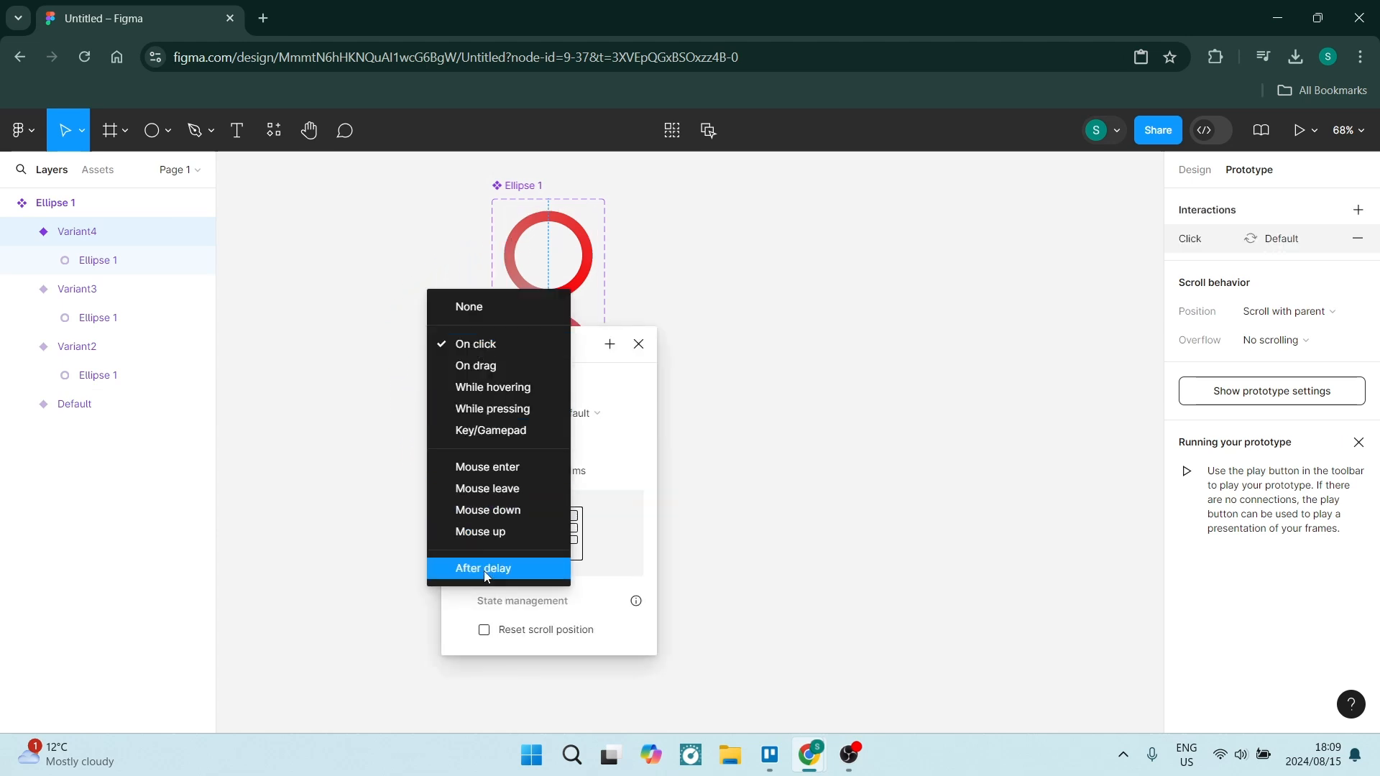
{"action": "left_click", "coordinate": [482, 568]}
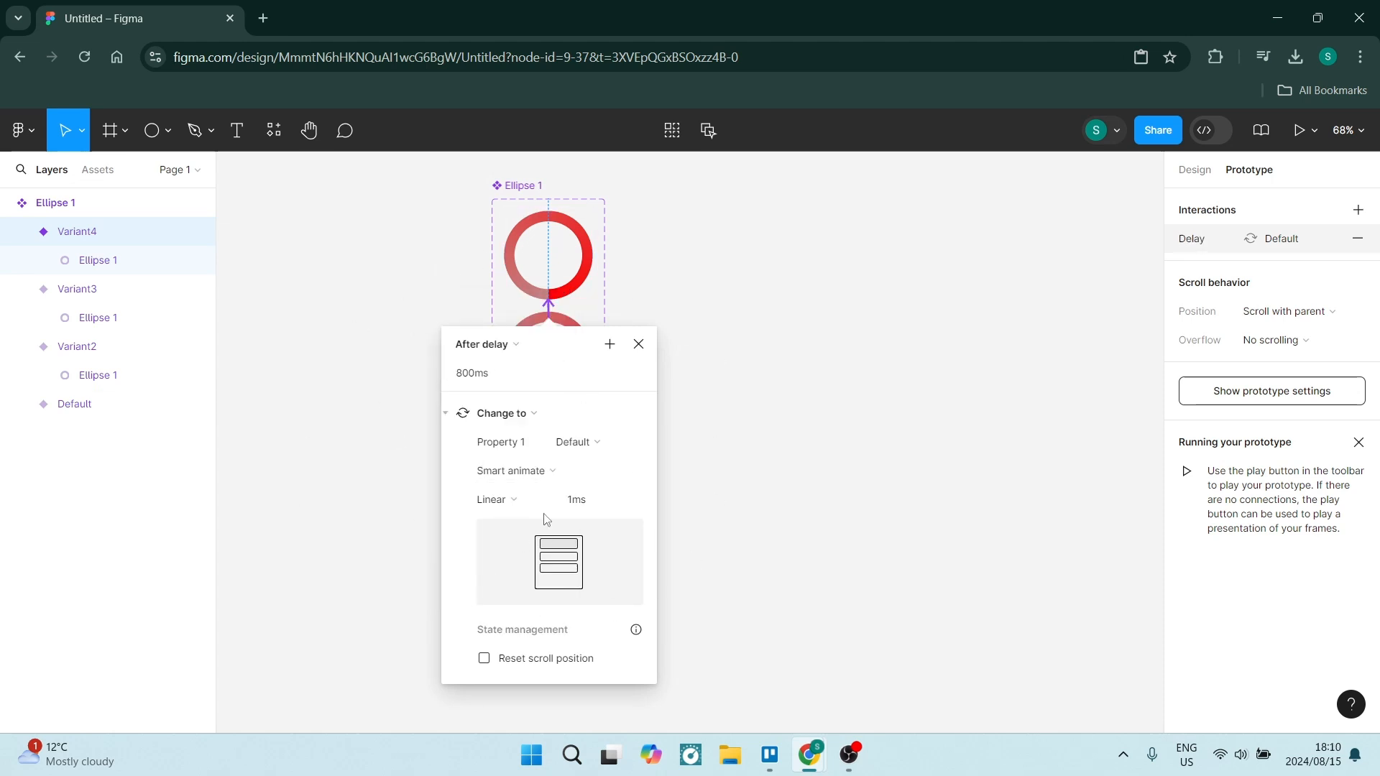
{"action": "left_click", "coordinate": [472, 374]}
{"action": "double_click", "coordinate": [472, 374]}
{"action": "type", "text": "1"}
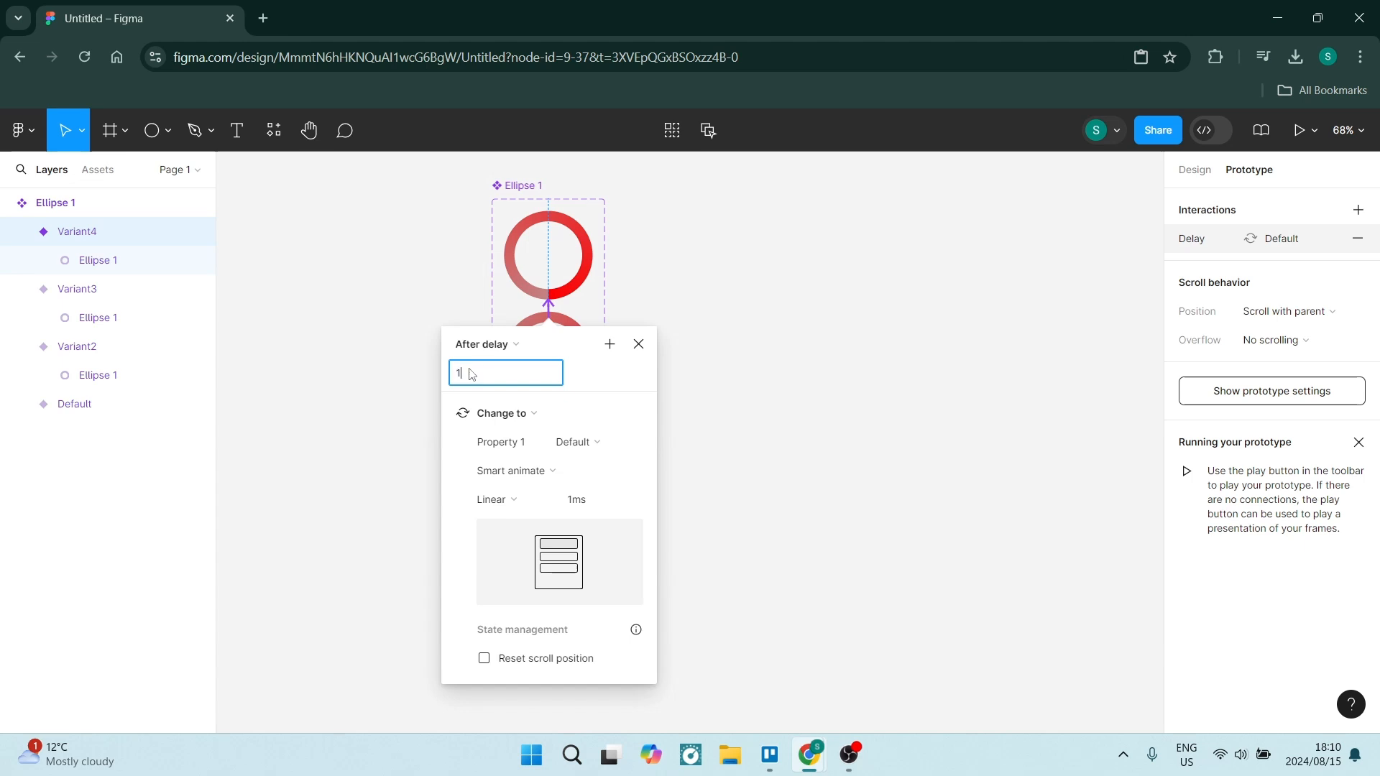
{"action": "key", "text": "Return"}
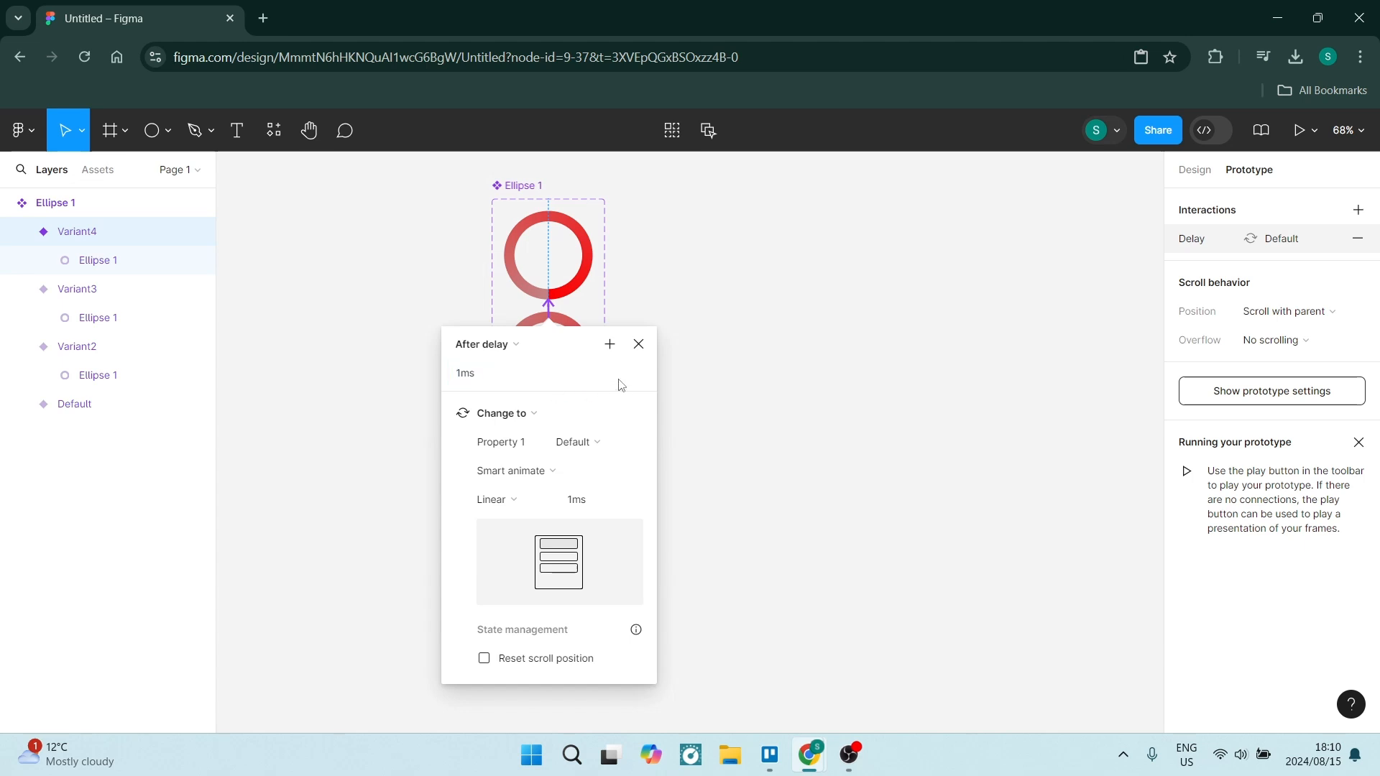
{"action": "left_click", "coordinate": [567, 441]}
{"action": "left_click", "coordinate": [582, 444]}
{"action": "left_click", "coordinate": [869, 554]}
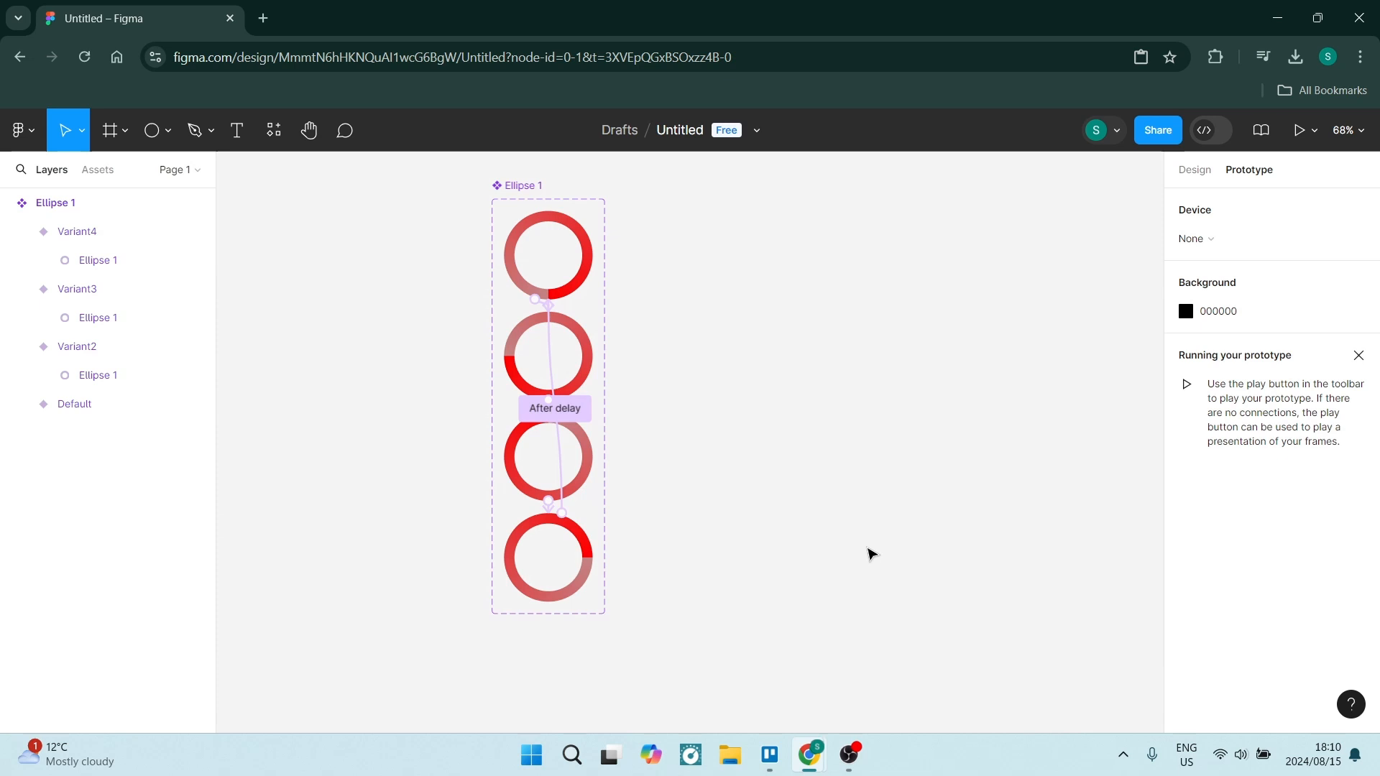
- Draw a rectangle of about 303 × 233 on the empty canvas beside the ring component set
{"action": "left_click", "coordinate": [167, 131]}
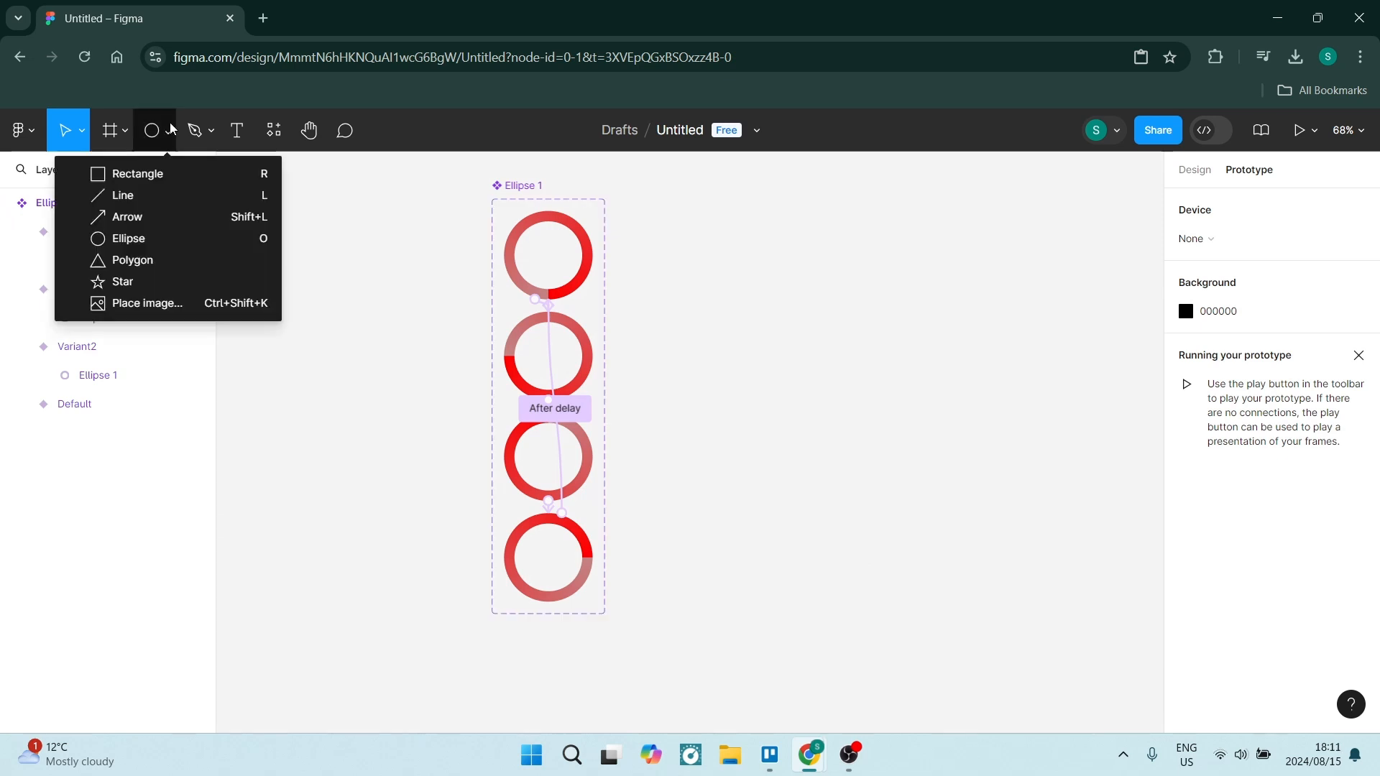
{"action": "left_click", "coordinate": [143, 176]}
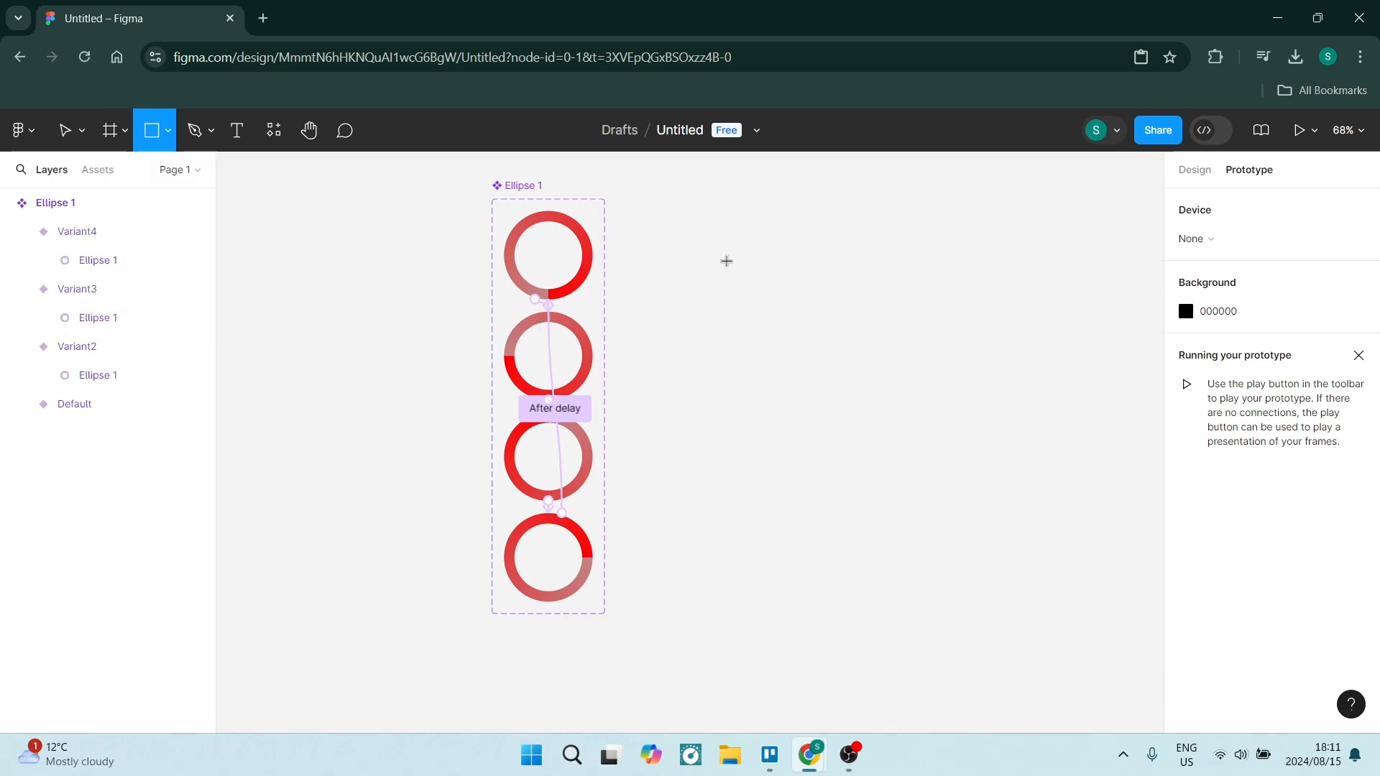
{"action": "left_click_drag", "start_coordinate": [693, 235], "coordinate": [878, 377]}
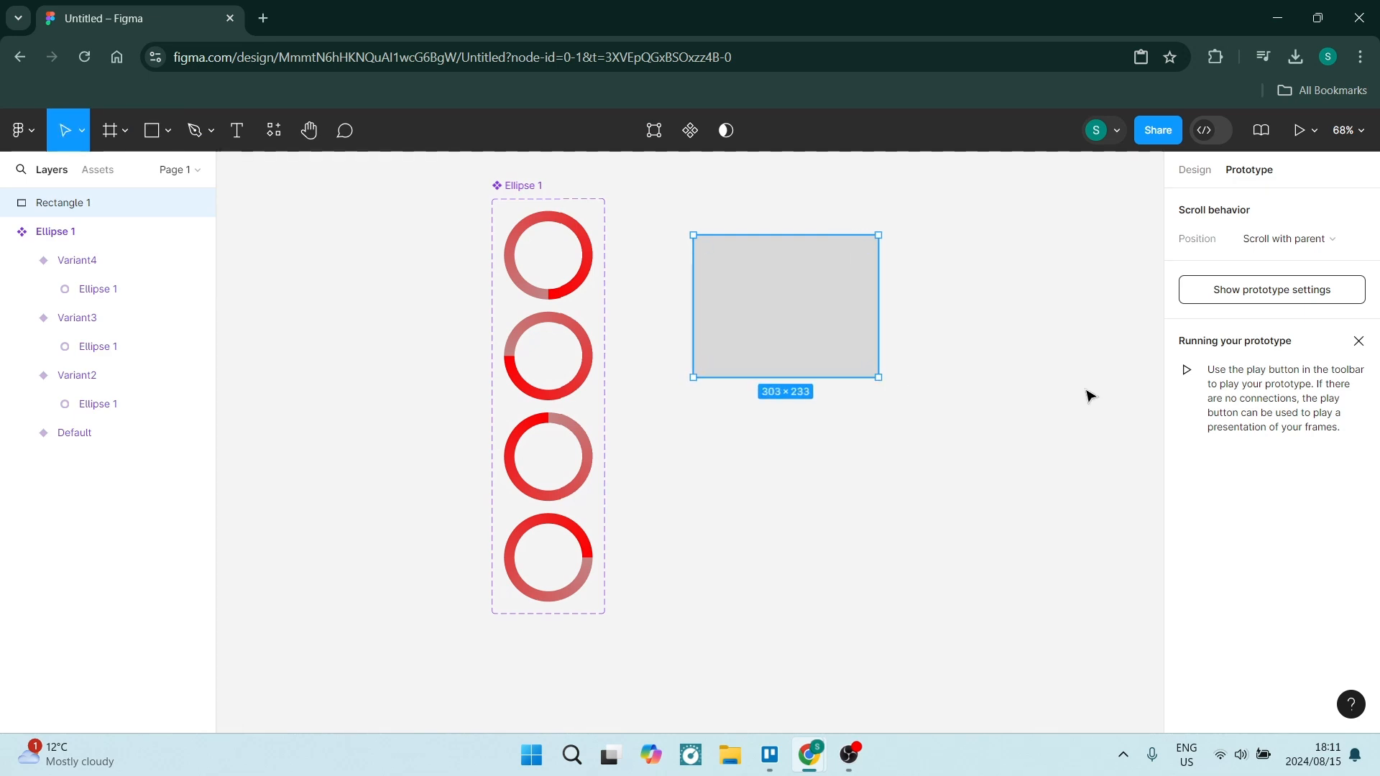
- Set the rectangle's width to 300 and release its proportion lock
{"action": "left_click", "coordinate": [1195, 169]}
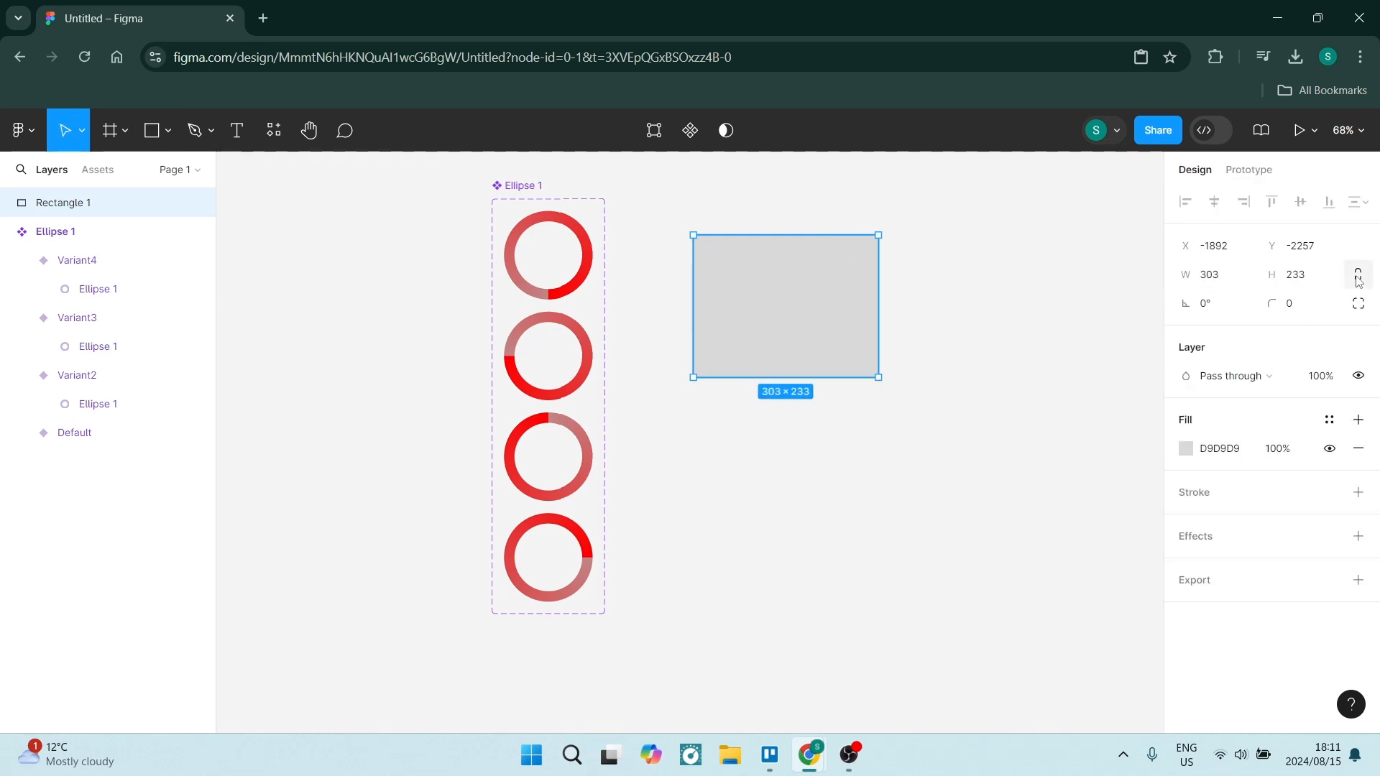
{"action": "left_click", "coordinate": [1211, 276]}
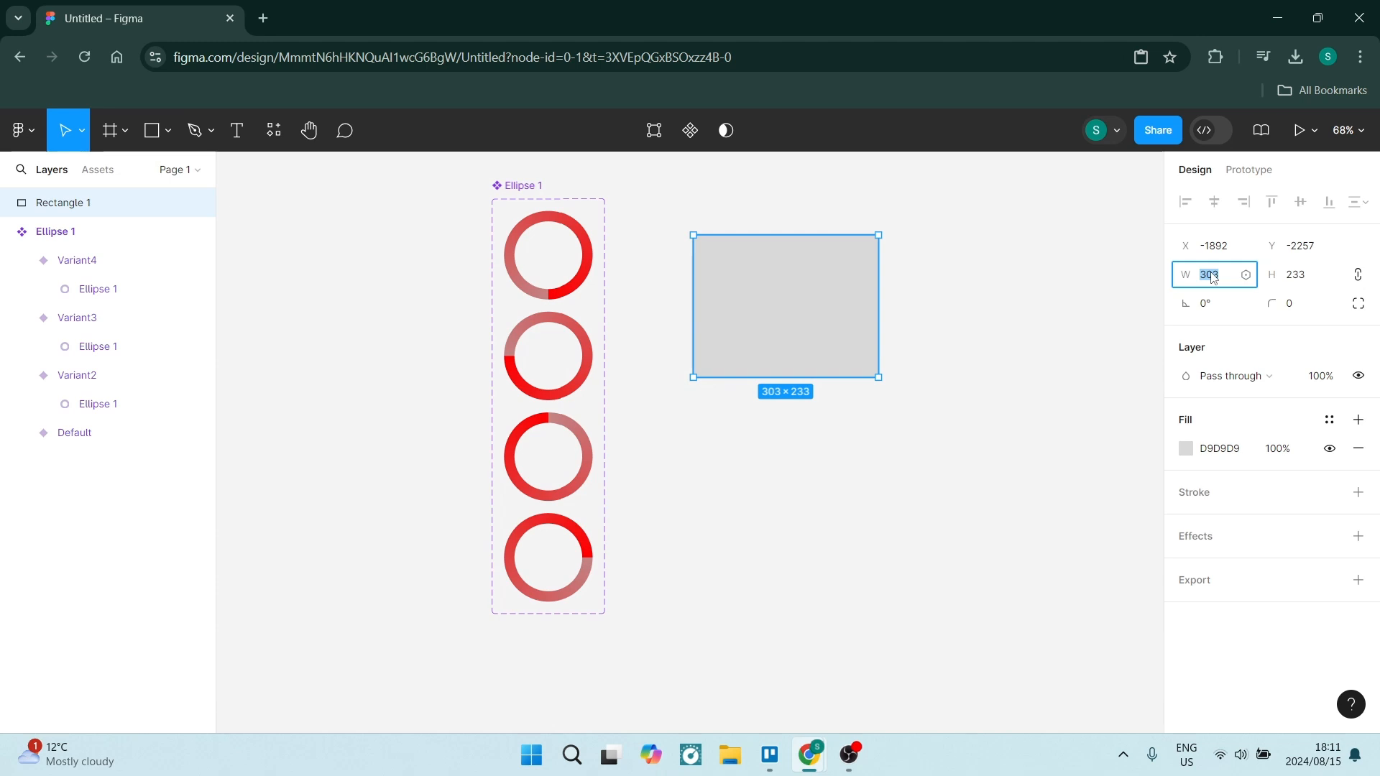
{"action": "type", "text": "300"}
{"action": "key", "text": "Return"}
{"action": "left_click", "coordinate": [1357, 273]}
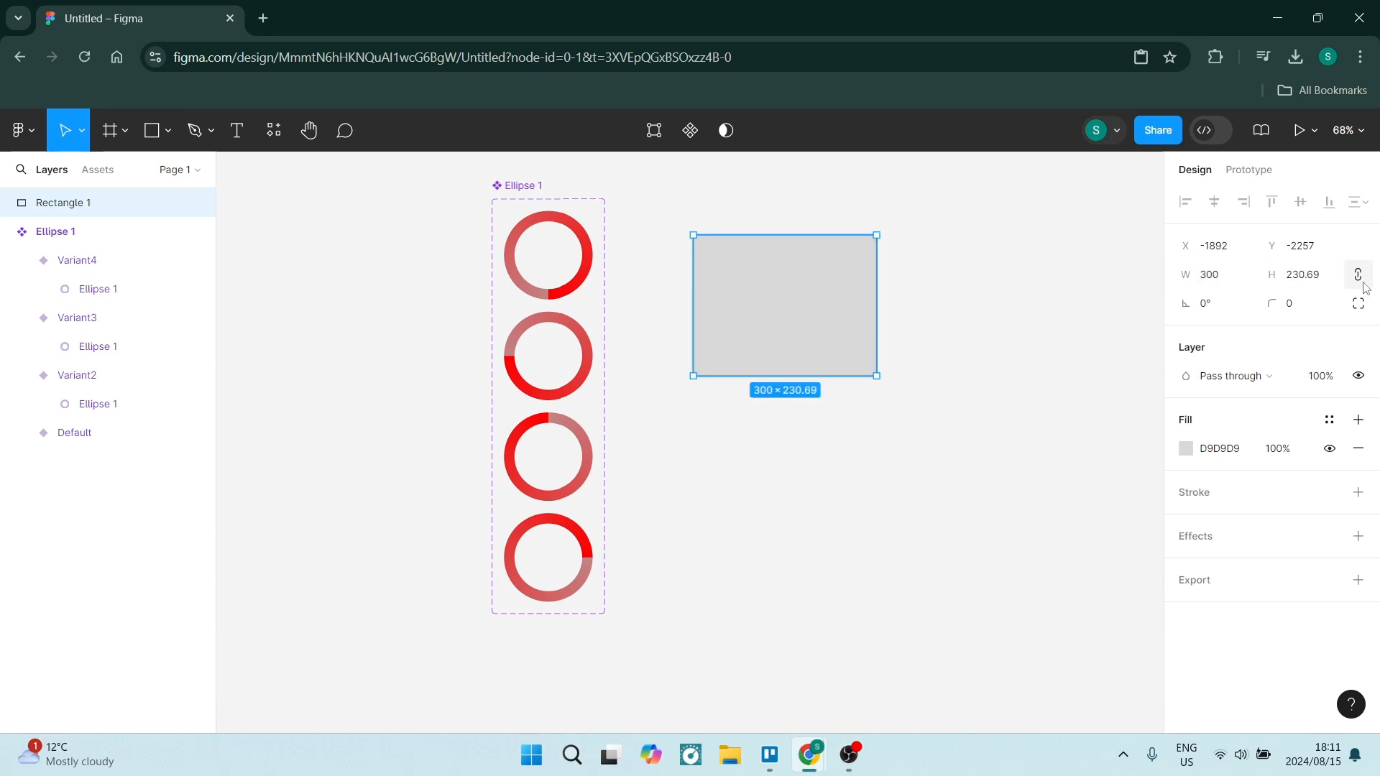
- Set the rectangle's height to 300 and change its fill to white (FFFFFF)
{"action": "left_click", "coordinate": [1306, 279]}
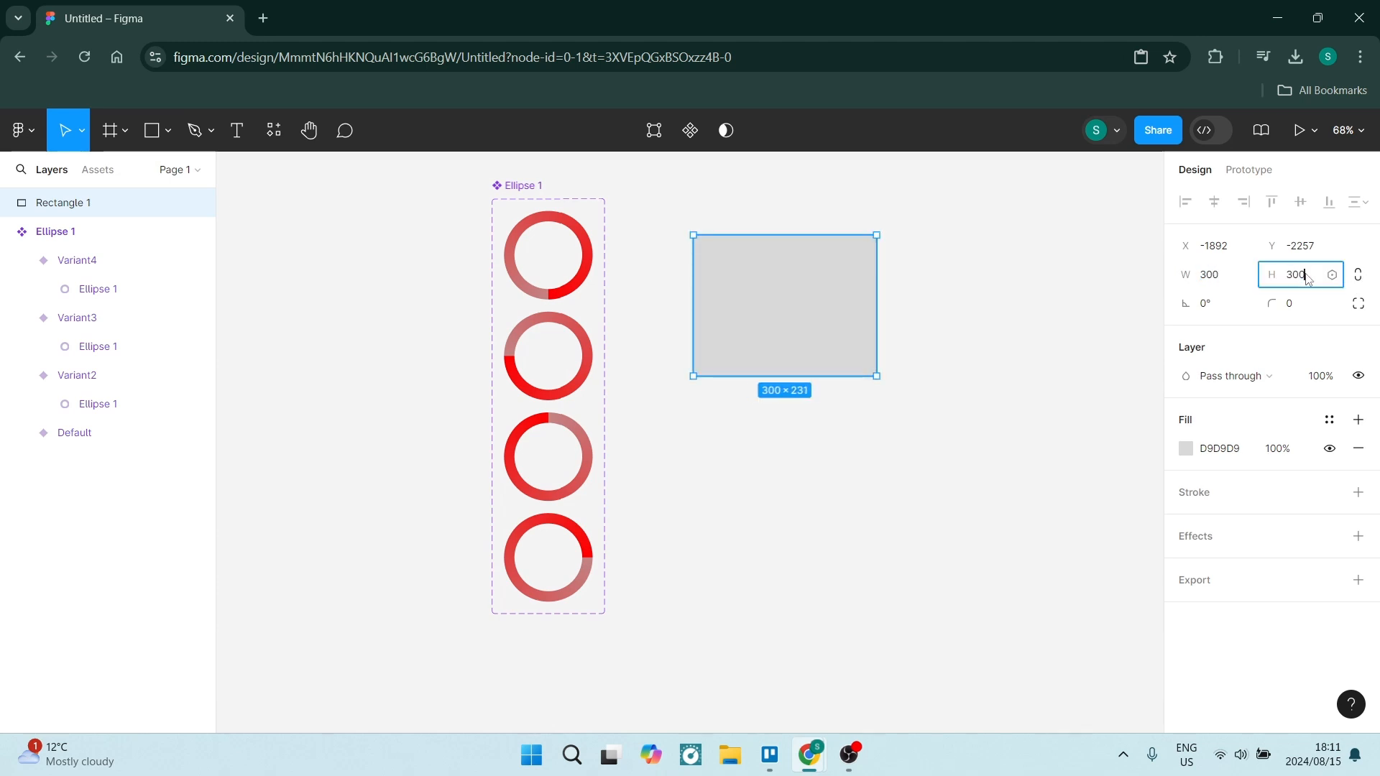
{"action": "key", "text": "Return"}
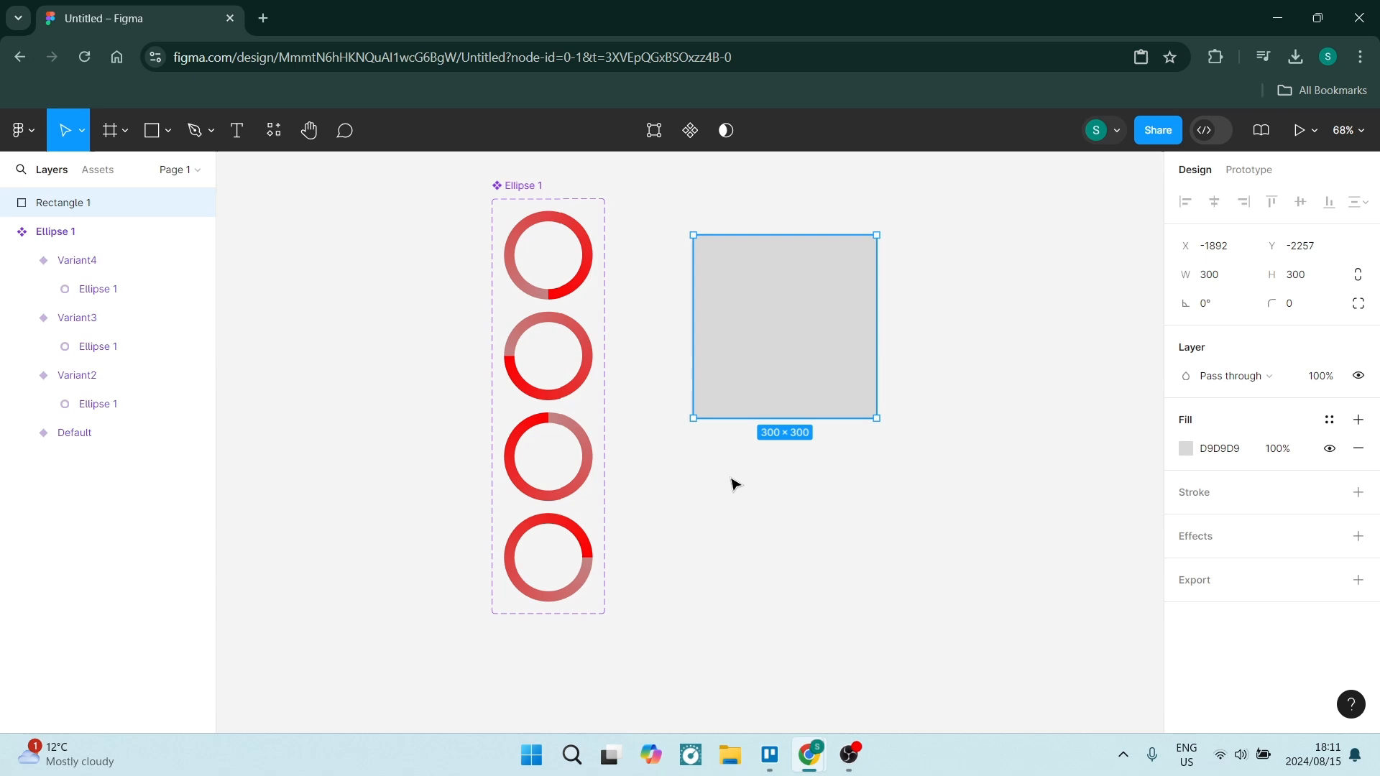
{"action": "left_click", "coordinate": [1185, 447]}
{"action": "mouse_move", "coordinate": [967, 315]}
{"action": "left_mouse_down"}
{"action": "mouse_move", "coordinate": [951, 415]}
{"action": "mouse_move", "coordinate": [878, 163]}
{"action": "left_mouse_up"}
- Wrap the white rectangle in a frame and place an instance of the Ellipse 1 ring component at its centre
{"action": "right_click", "coordinate": [801, 308]}
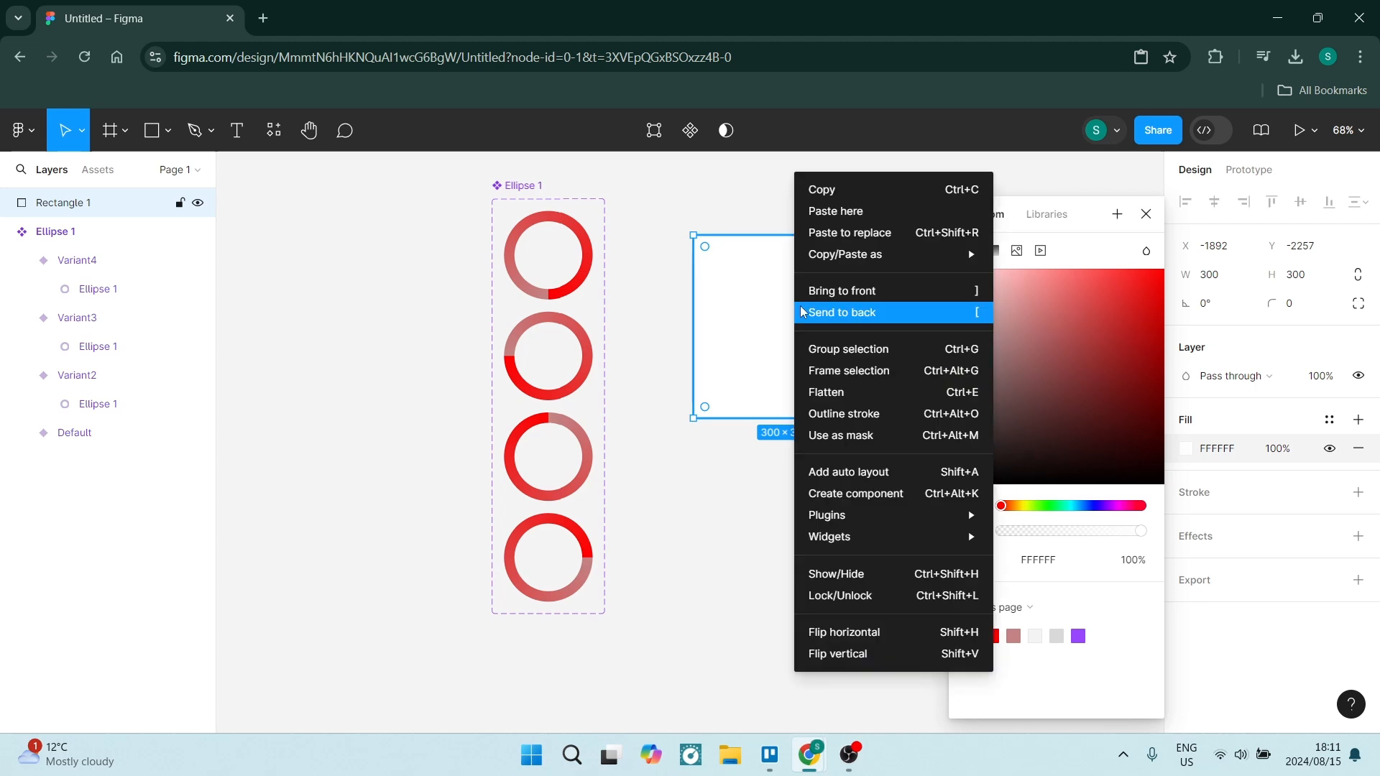
{"action": "left_click", "coordinate": [826, 371]}
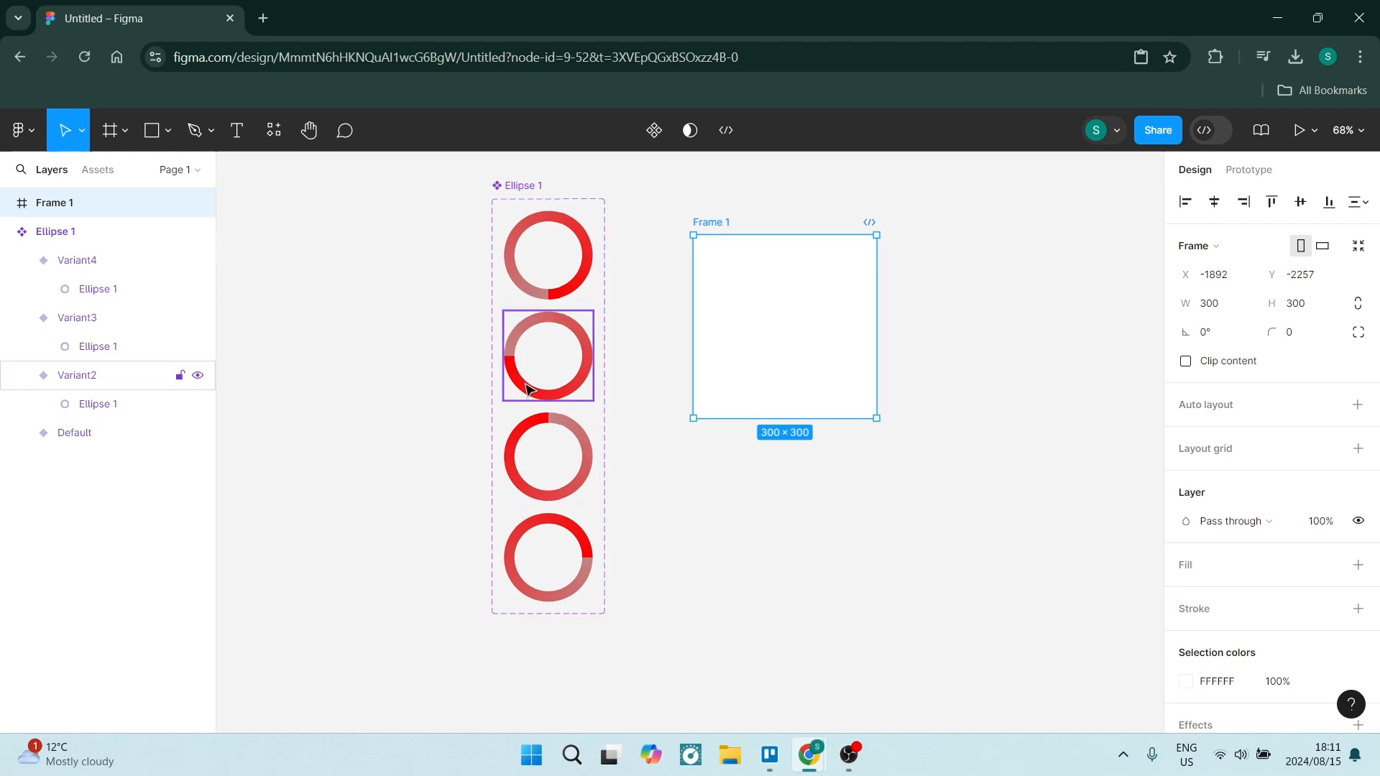
{"action": "left_click", "coordinate": [98, 170]}
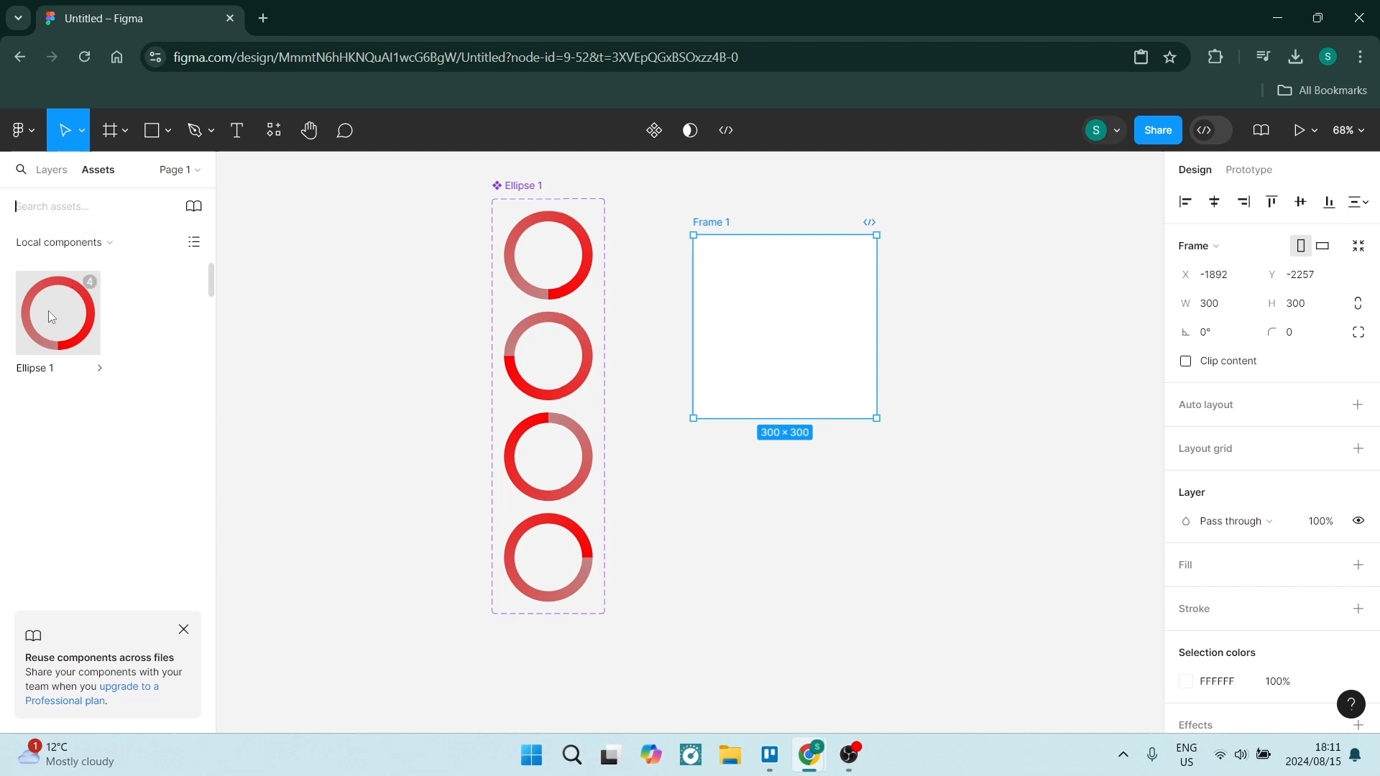
{"action": "left_click_drag", "start_coordinate": [49, 310], "coordinate": [780, 327]}
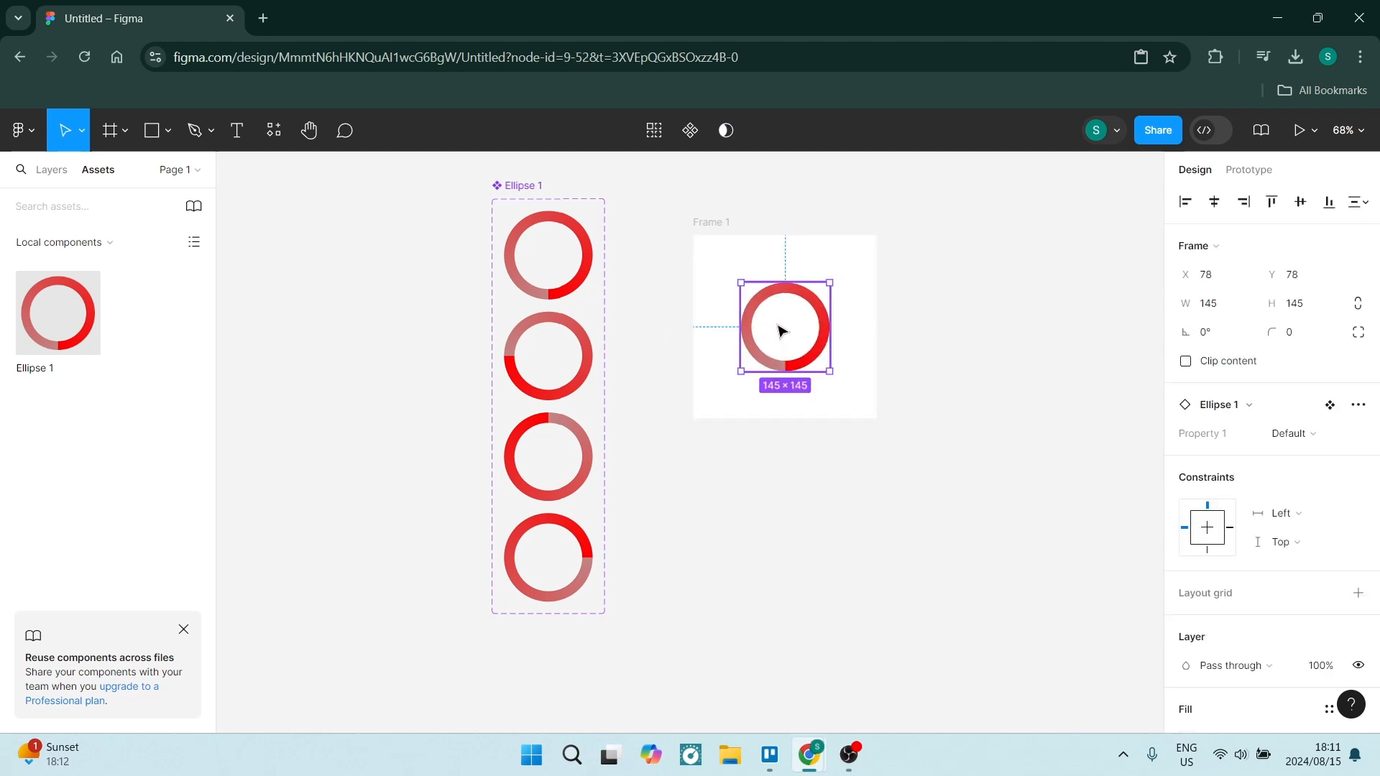
{"action": "left_click", "coordinate": [946, 319]}
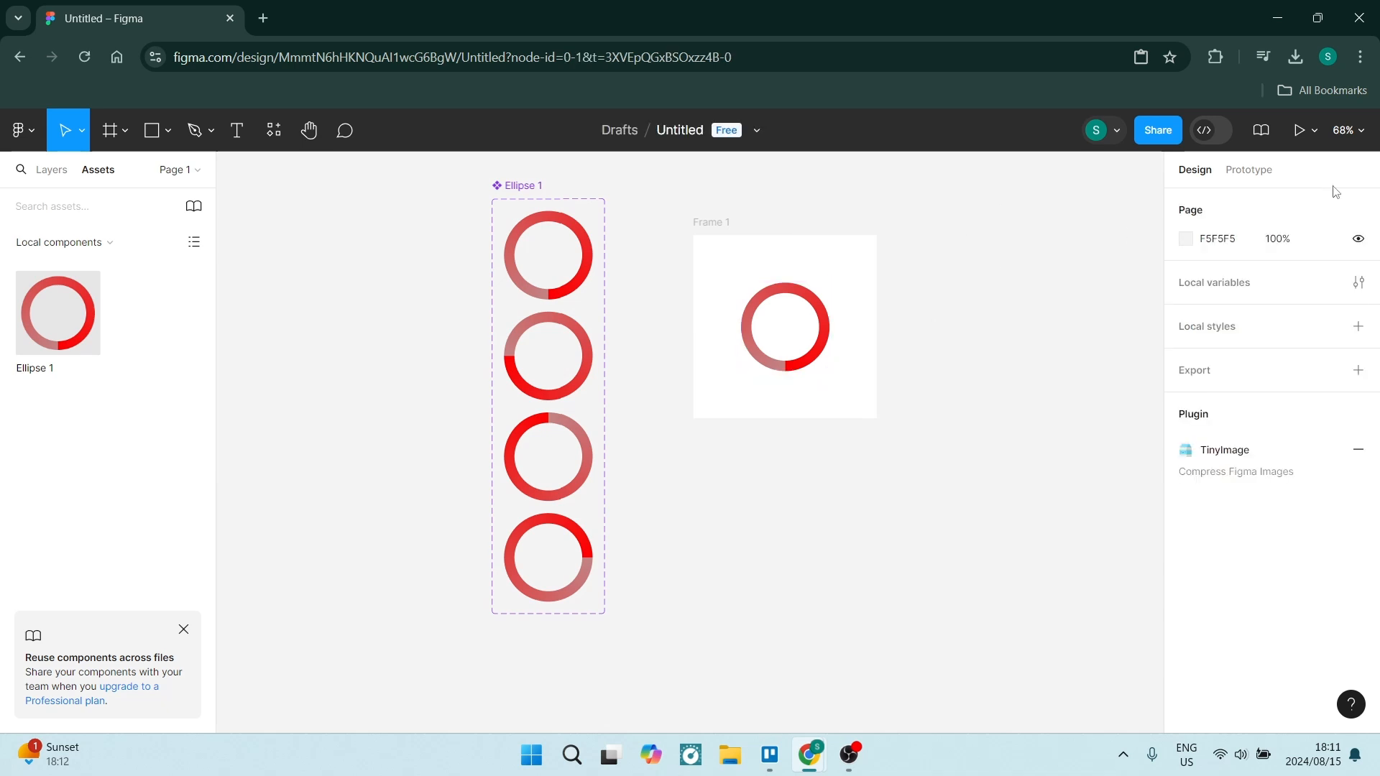
- Preview the spinner frame's prototype inline to check the ring's looping animation, and close the preview
{"action": "left_click", "coordinate": [1248, 170]}
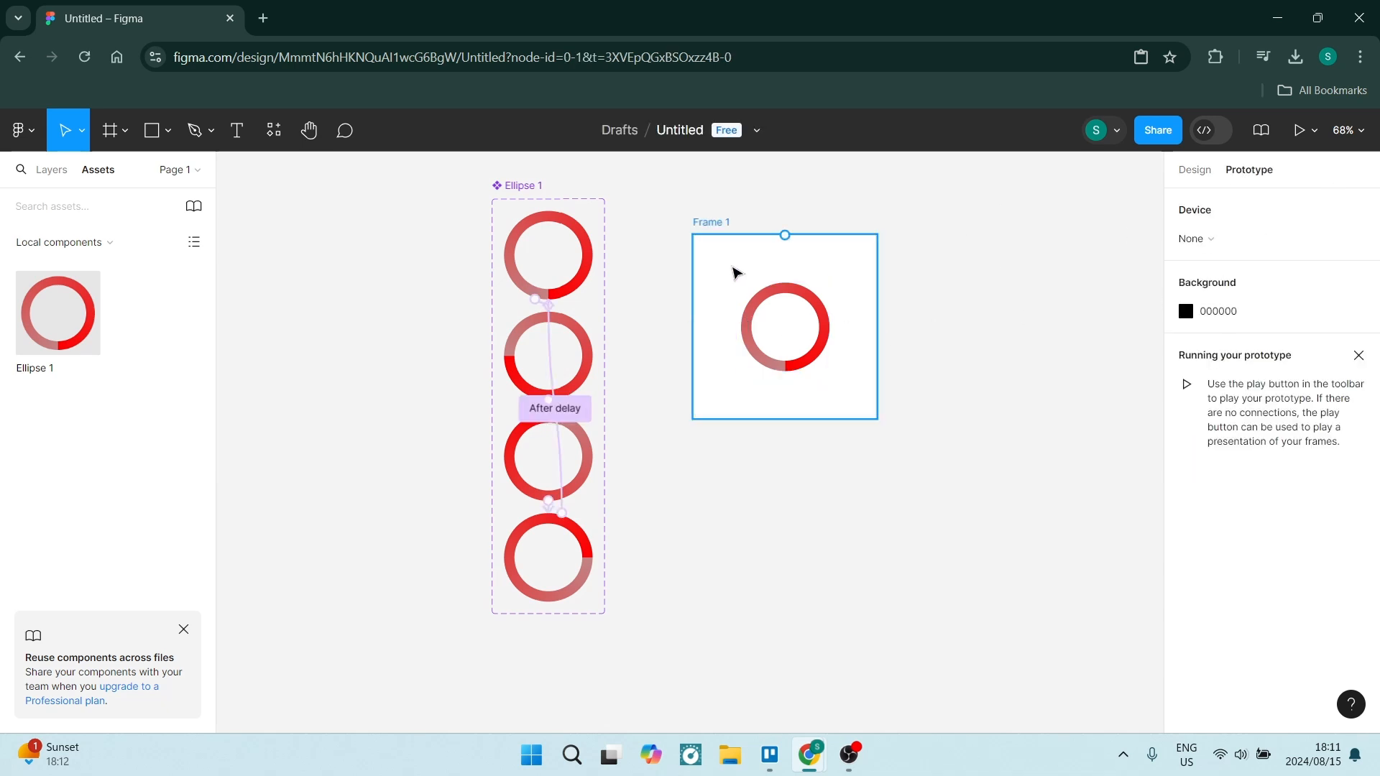
{"action": "left_click", "coordinate": [1310, 135]}
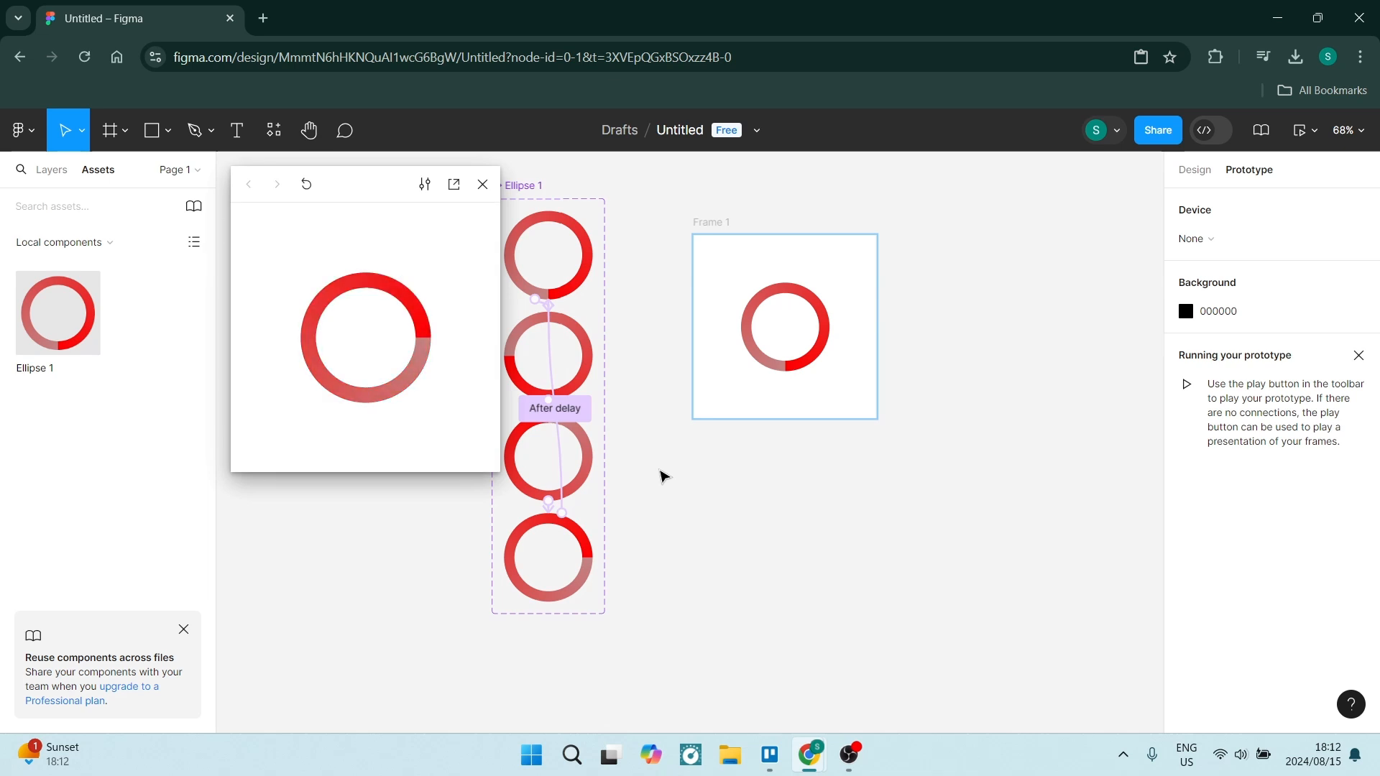
{"action": "scroll", "coordinate": [659, 475], "scroll_direction": "down", "scroll_amount": 3}
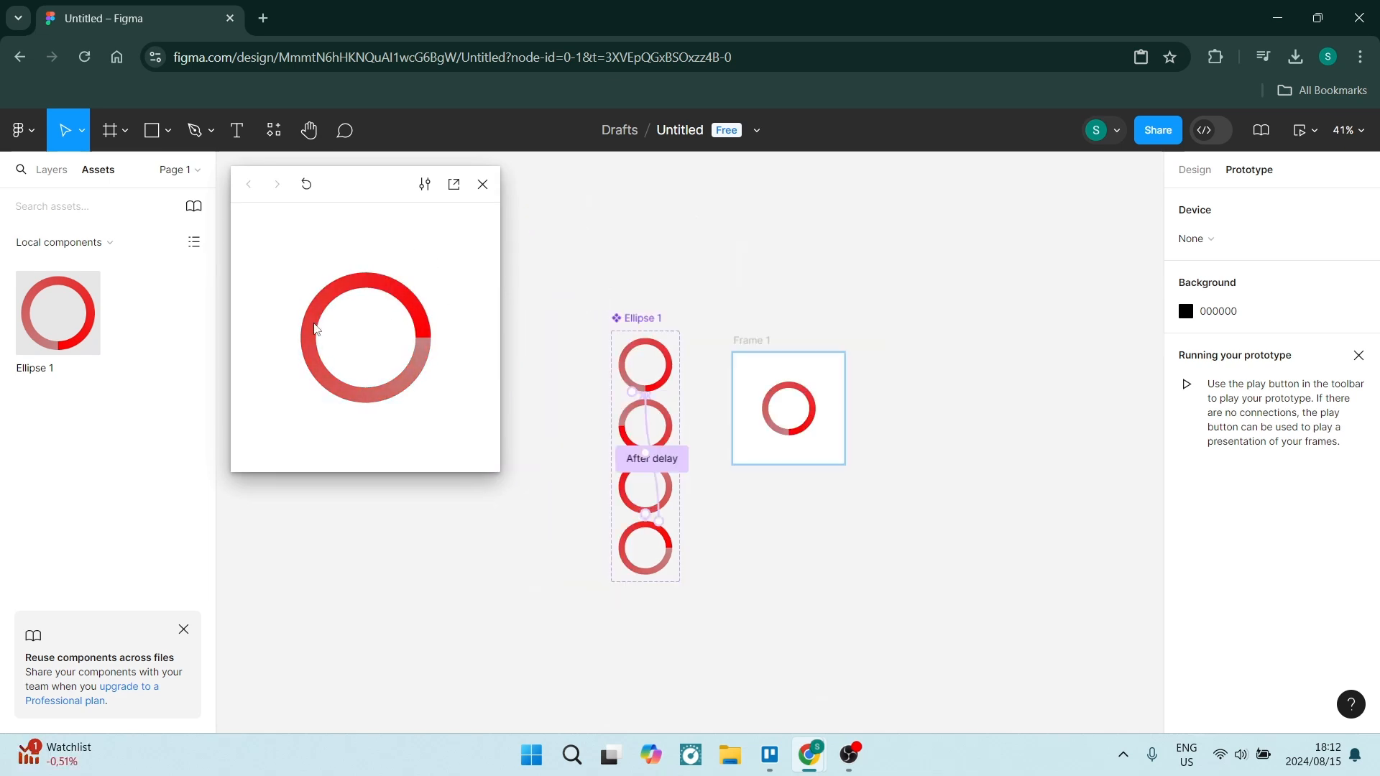
{"action": "left_click", "coordinate": [482, 184]}
- Examine the After delay interaction from the Default ring to Variant2, including its trigger and animation settings, and close its details
{"action": "scroll", "coordinate": [675, 406], "scroll_direction": "up", "scroll_amount": 10}
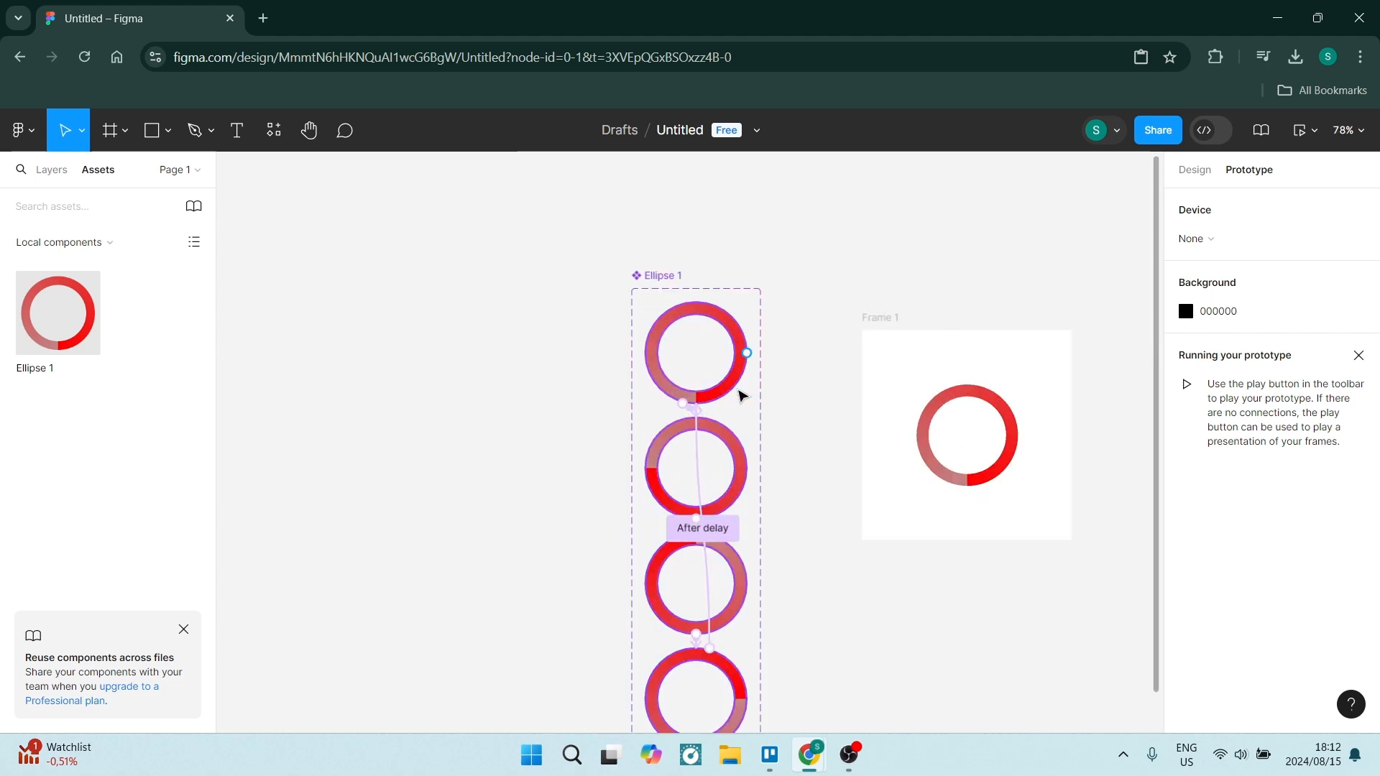
{"action": "scroll", "coordinate": [675, 406], "scroll_direction": "up", "scroll_amount": 3}
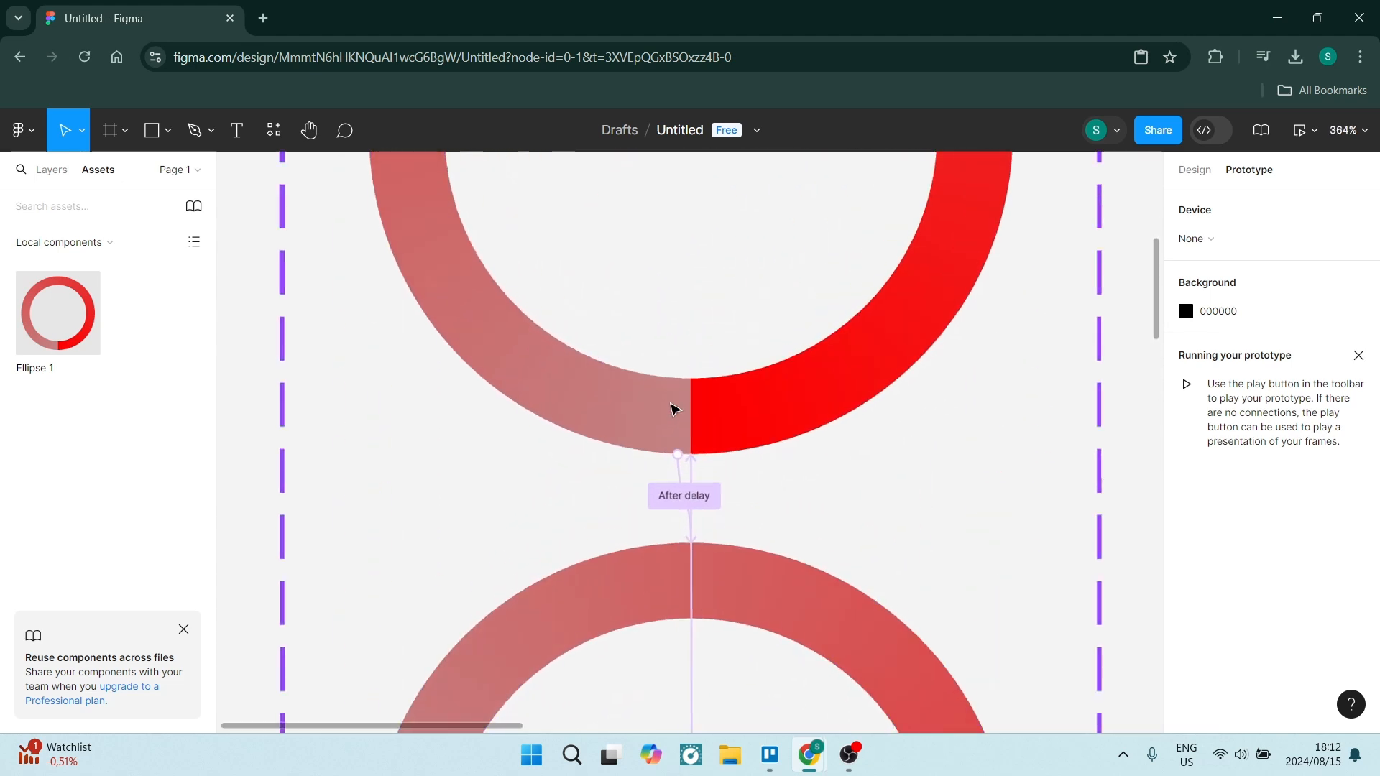
{"action": "left_click", "coordinate": [690, 492]}
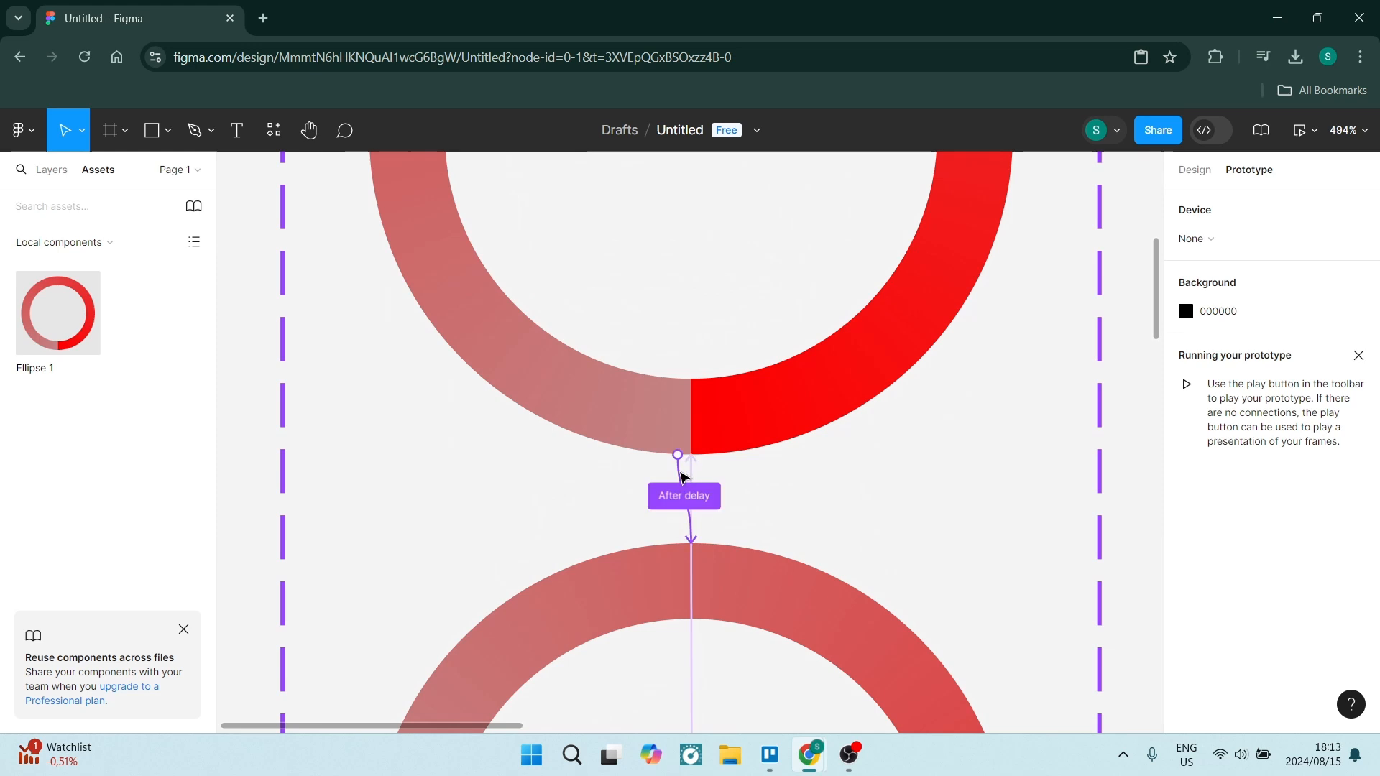
{"action": "scroll", "coordinate": [677, 489], "scroll_direction": "down", "scroll_amount": 1}
{"action": "scroll", "coordinate": [677, 489], "scroll_direction": "down", "scroll_amount": 3}
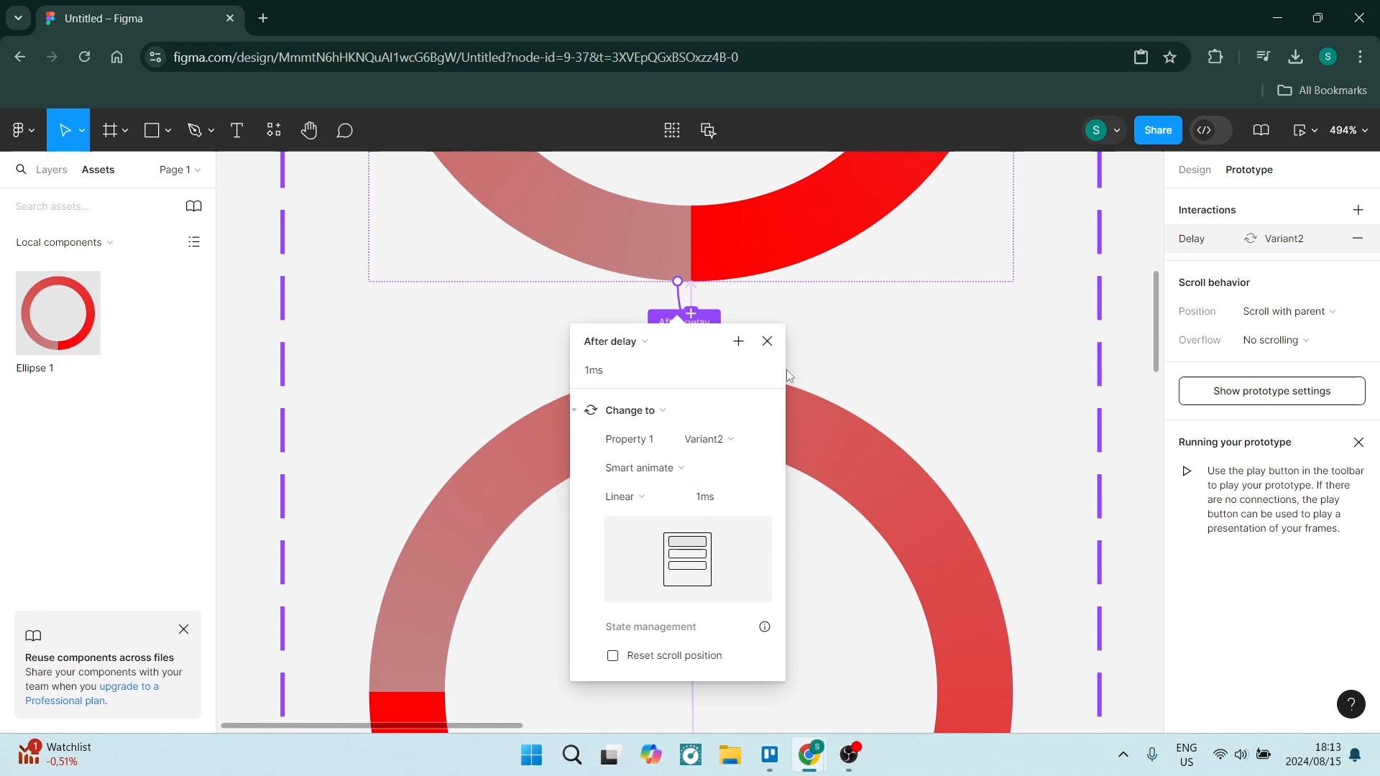
{"action": "left_click", "coordinate": [766, 341]}
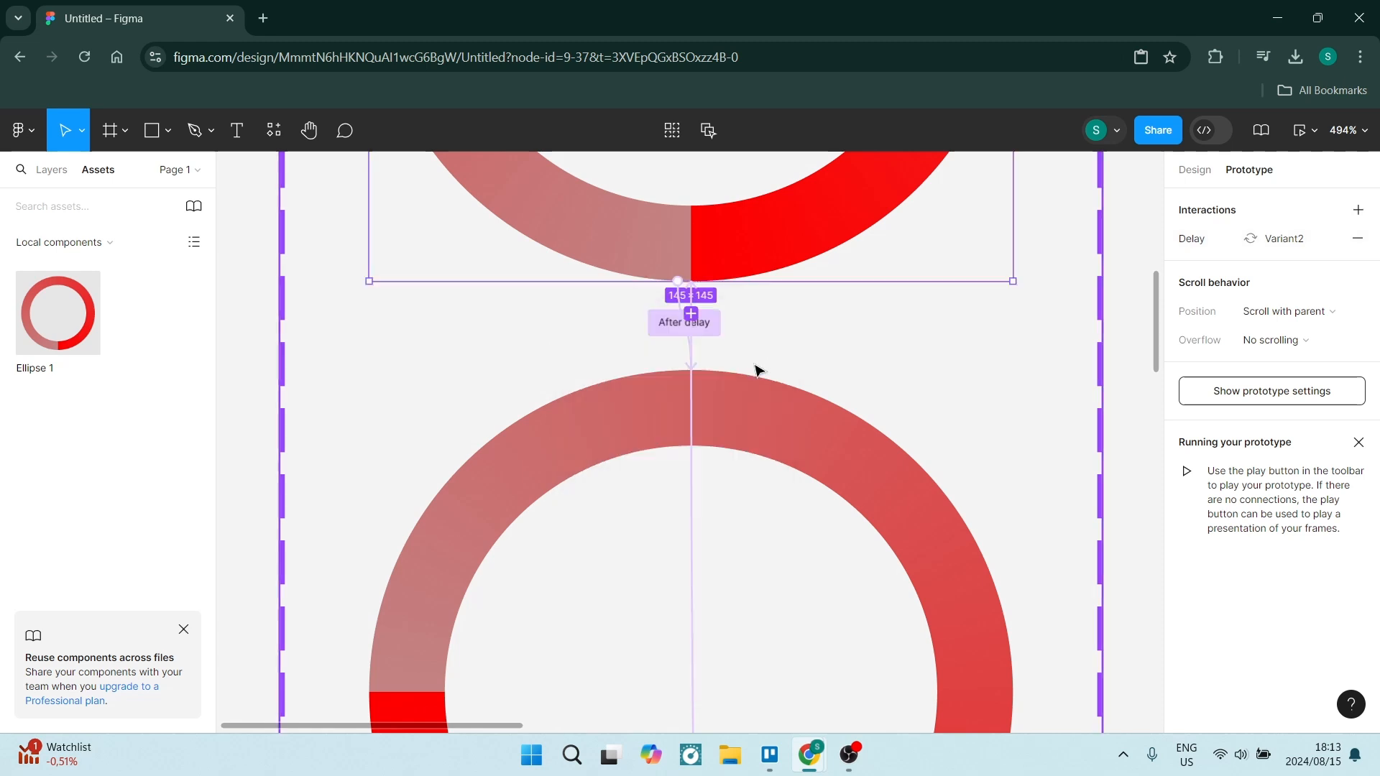
- Inspect the Default ring's design properties and open its shape in vector edit mode
{"action": "scroll", "coordinate": [754, 370], "scroll_direction": "down", "scroll_amount": 10}
{"action": "left_click", "coordinate": [985, 436]}
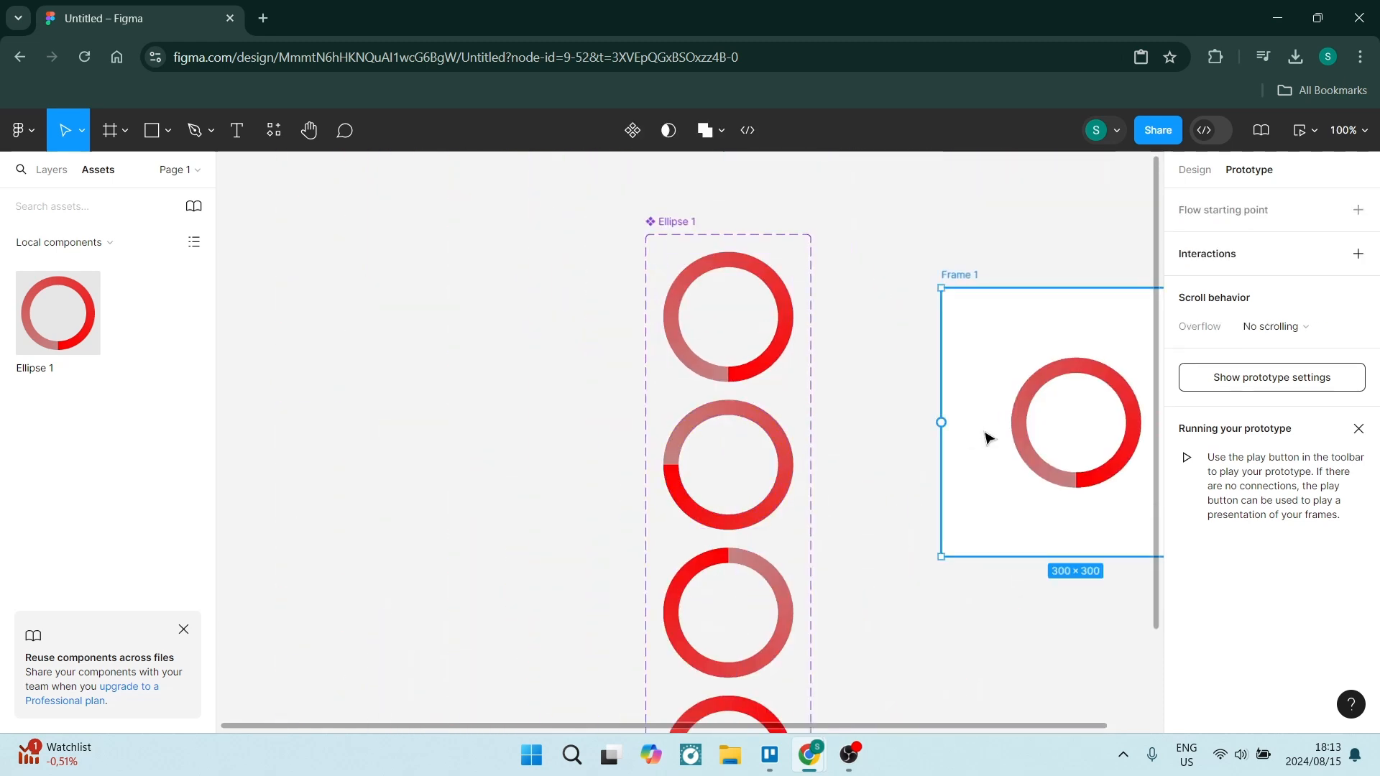
{"action": "left_click", "coordinate": [911, 434]}
{"action": "scroll", "coordinate": [856, 441], "scroll_direction": "down", "scroll_amount": 3}
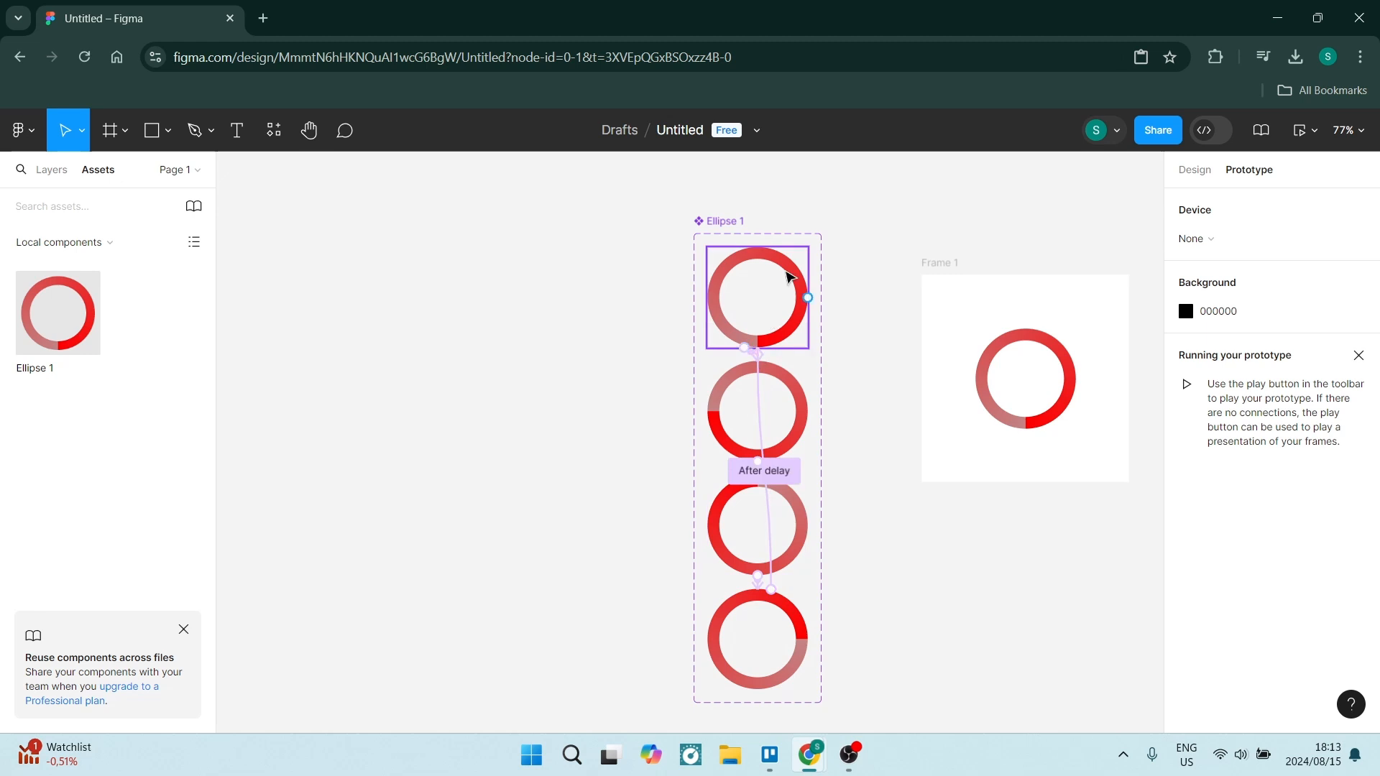
{"action": "left_click", "coordinate": [789, 277]}
{"action": "left_click", "coordinate": [1194, 174]}
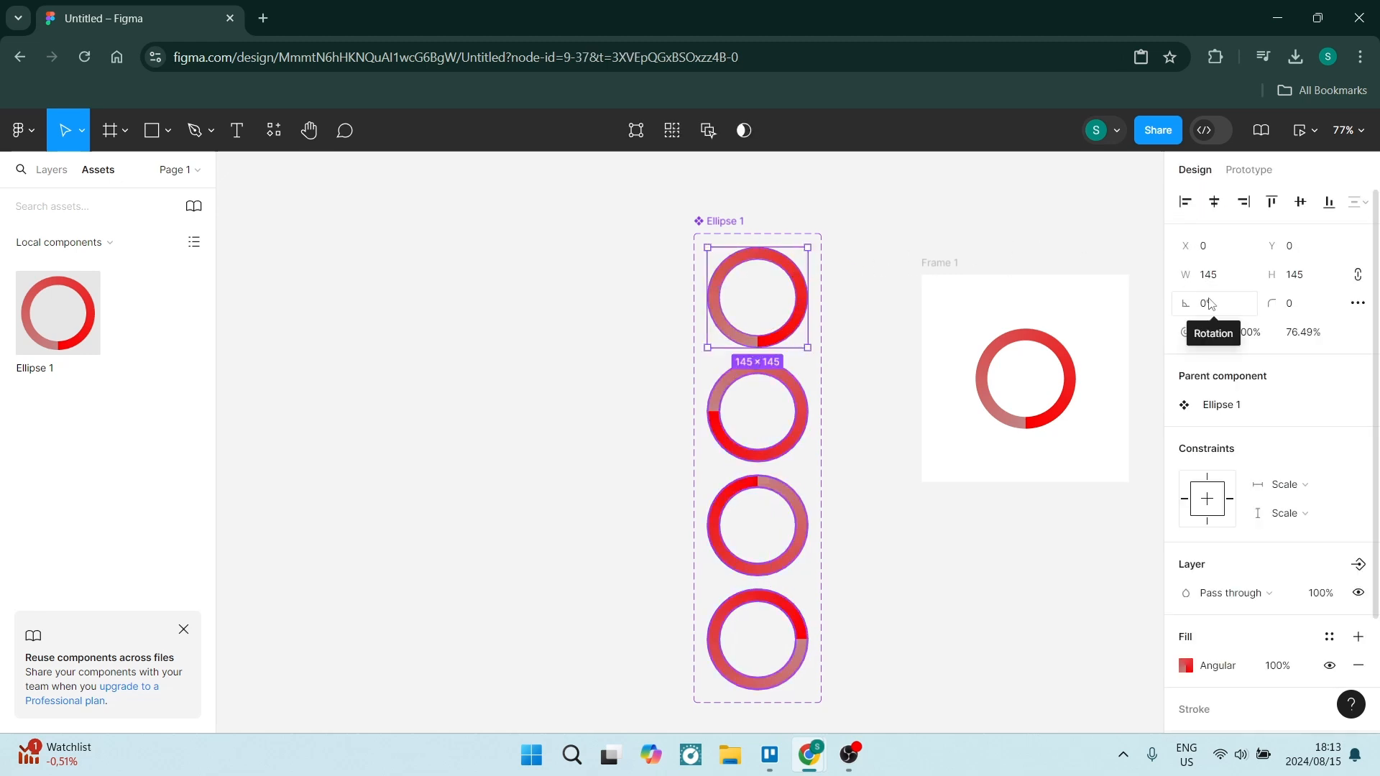
{"action": "double_click", "coordinate": [791, 275]}
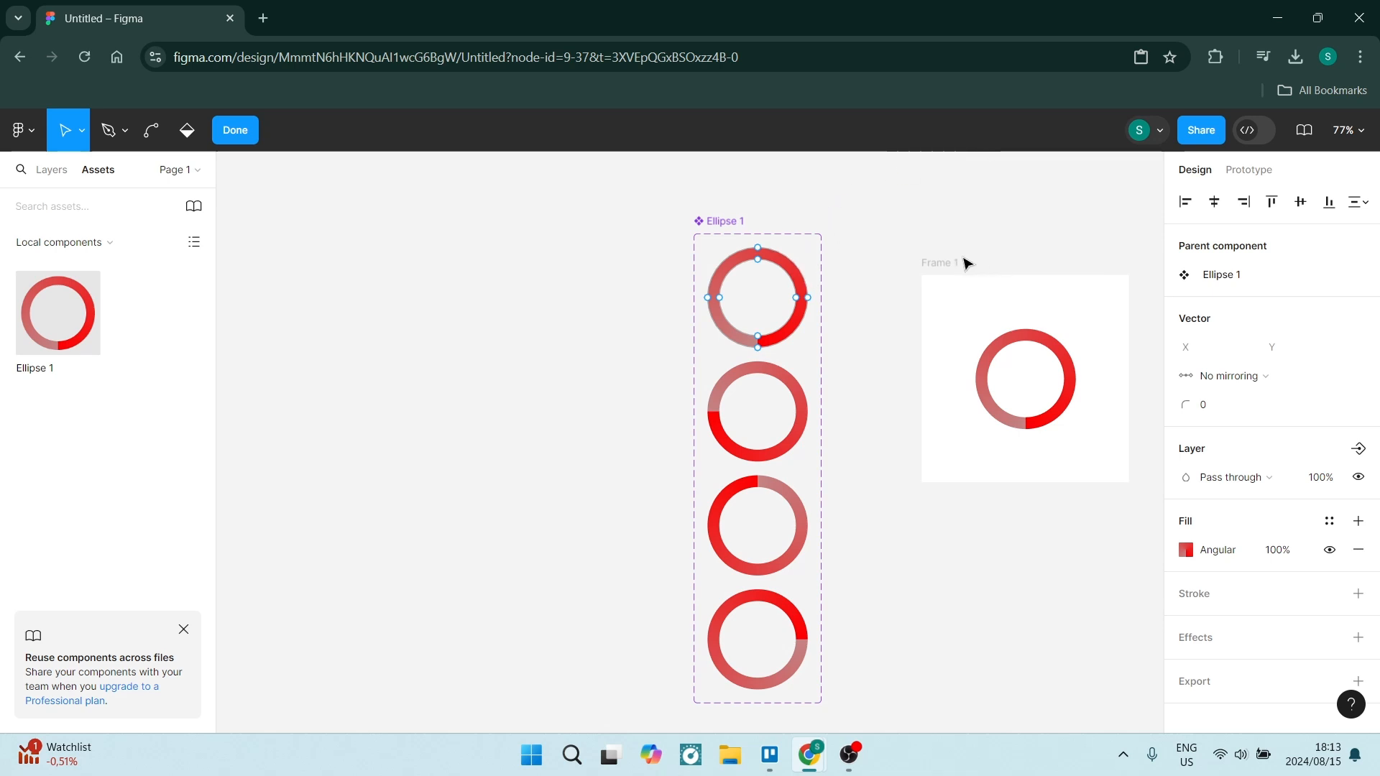
{"action": "scroll", "coordinate": [598, 415], "scroll_direction": "down", "scroll_amount": 1}
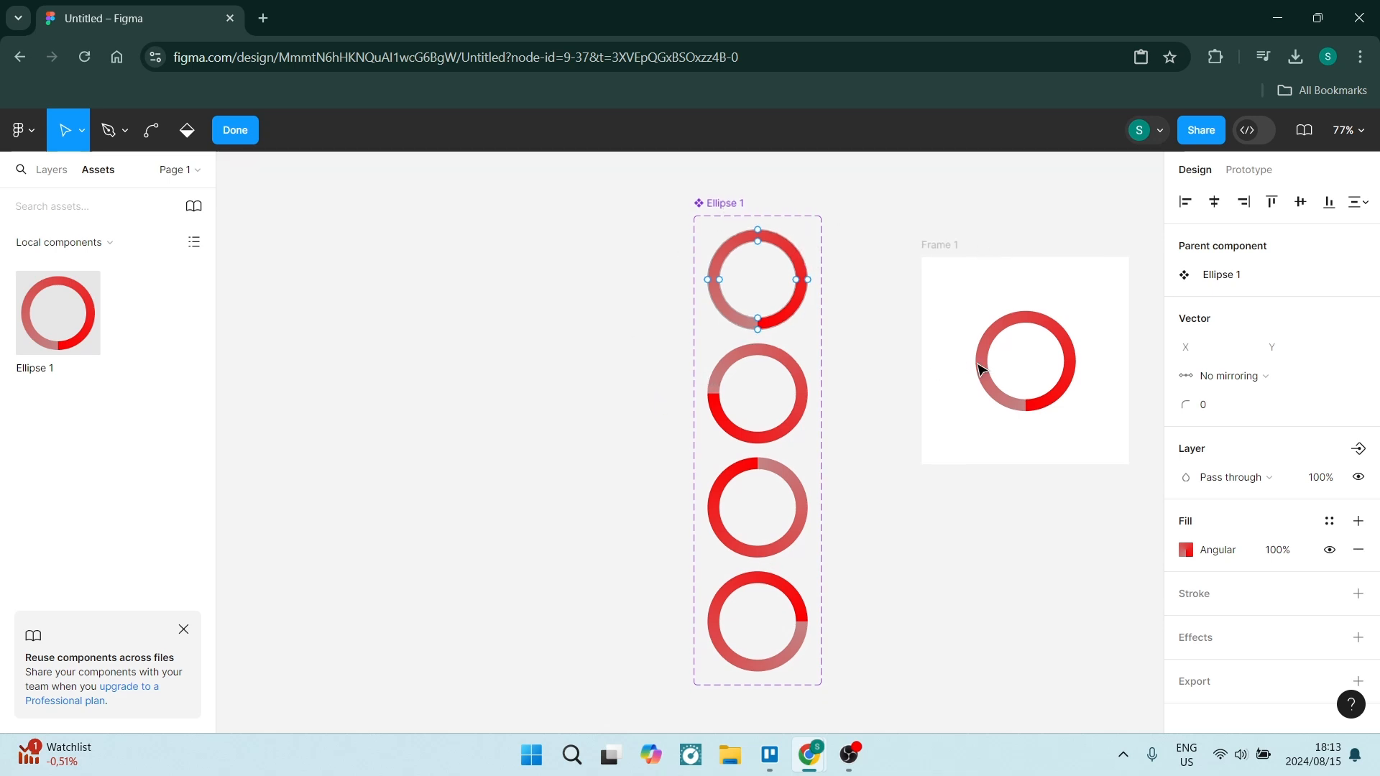